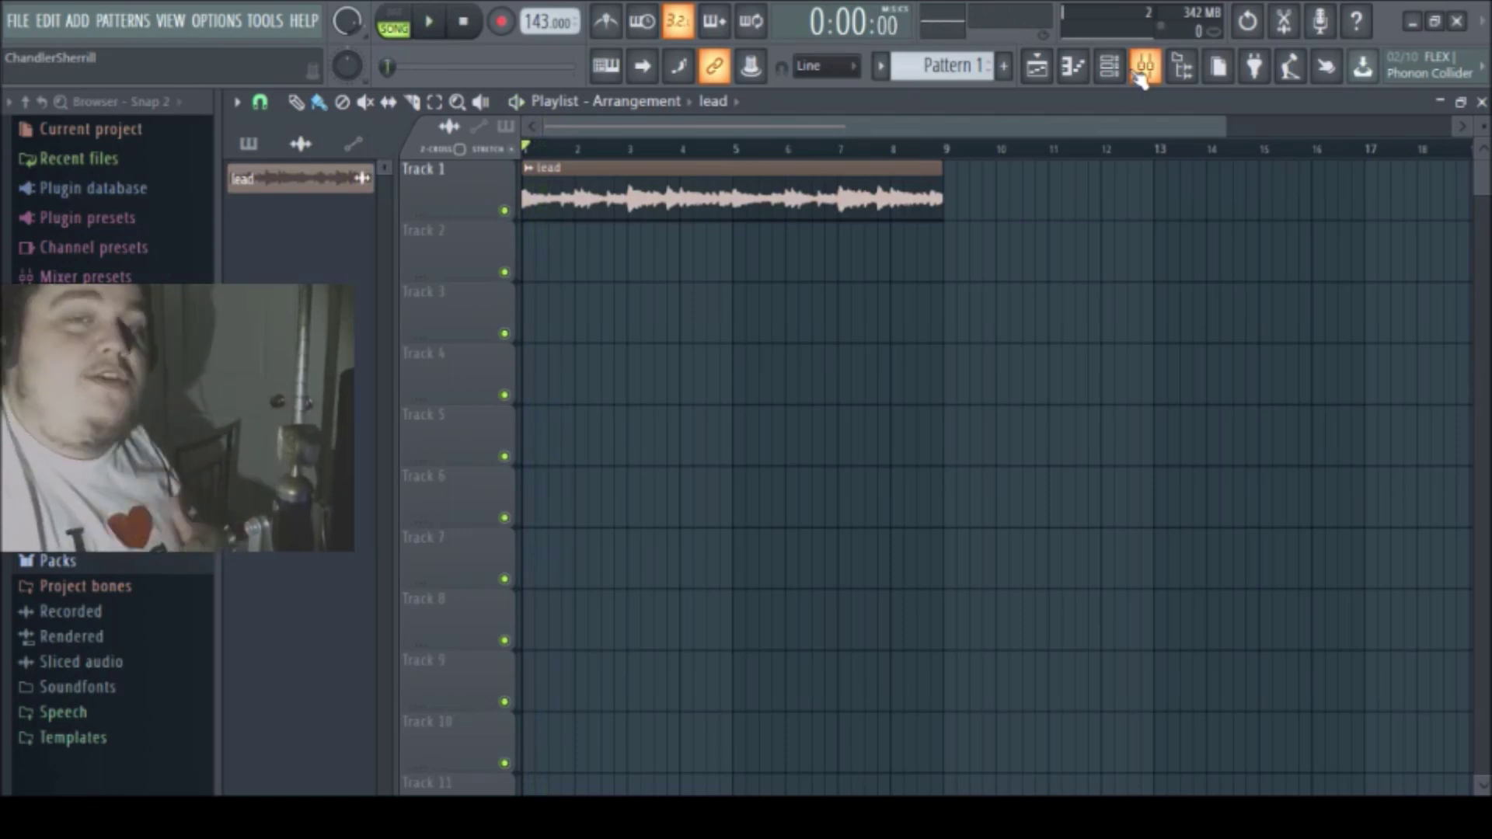
Play the lead loop while checking the effects on the kick1 and lead mixer channels, and return to the playlist
{"action": "key", "text": "space"}
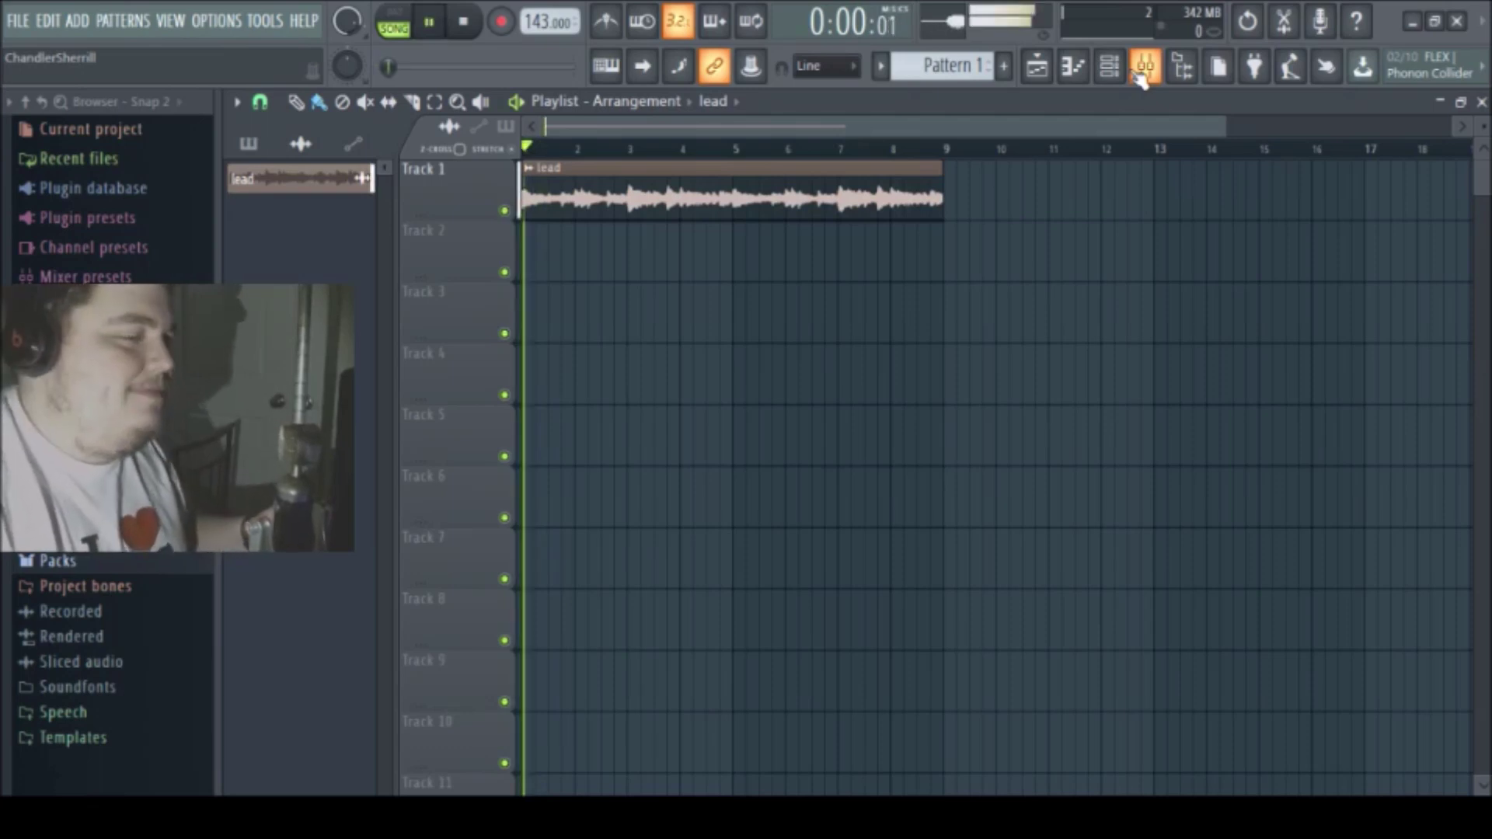
{"action": "left_click", "coordinate": [1143, 73]}
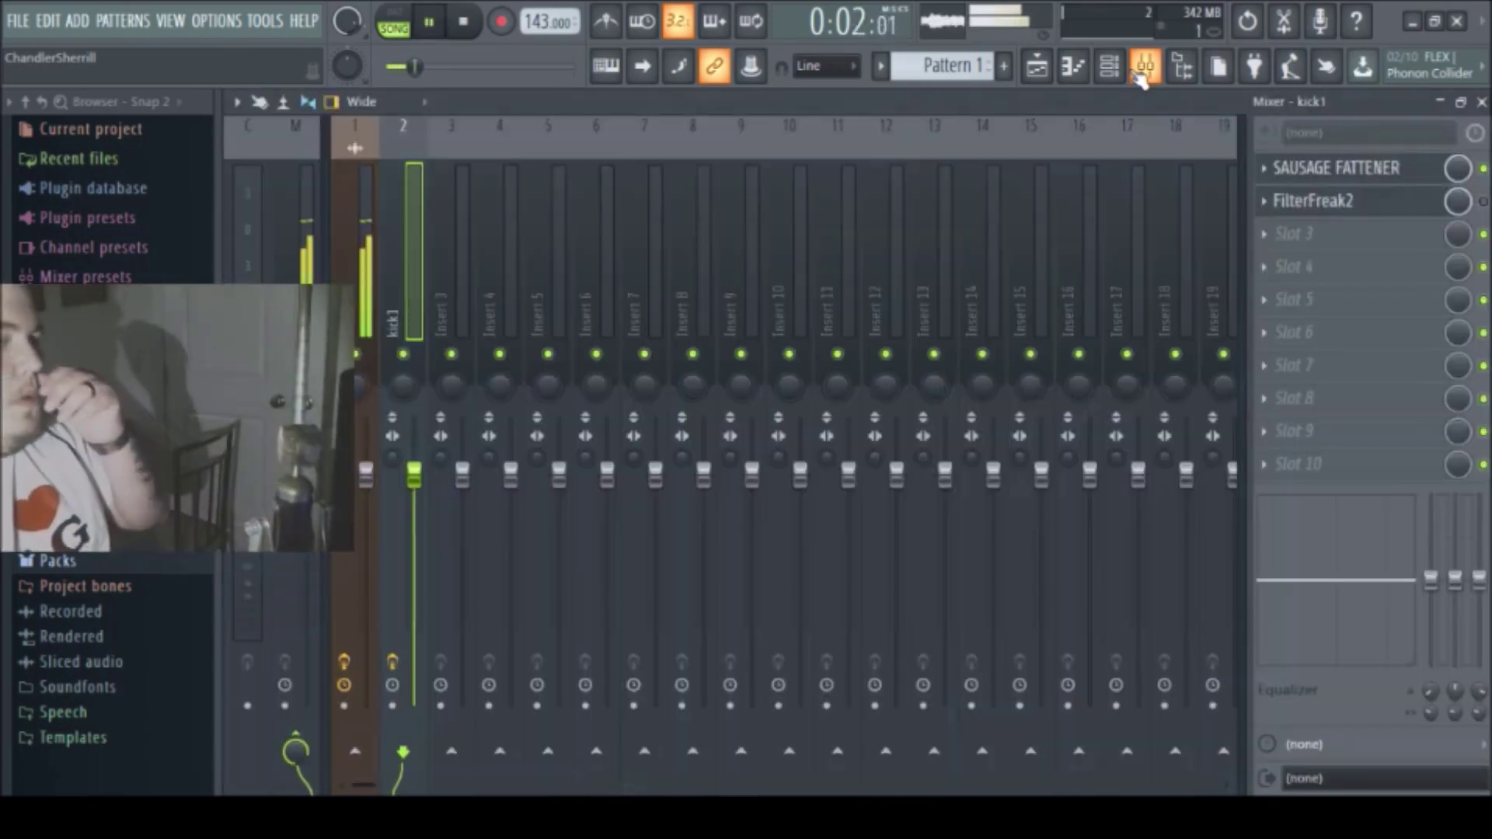
{"action": "key", "text": "Left"}
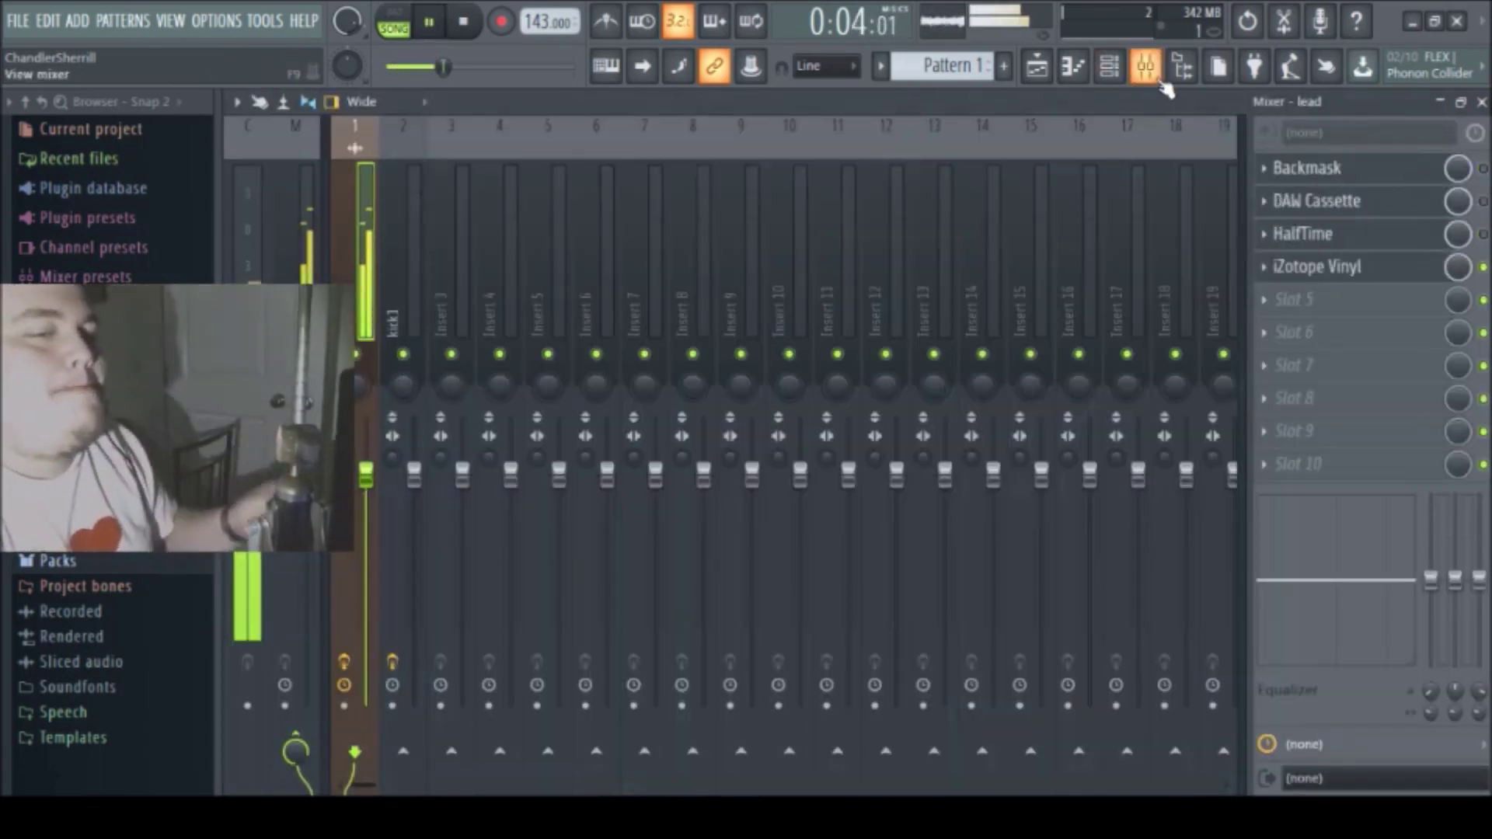
{"action": "left_click", "coordinate": [384, 267]}
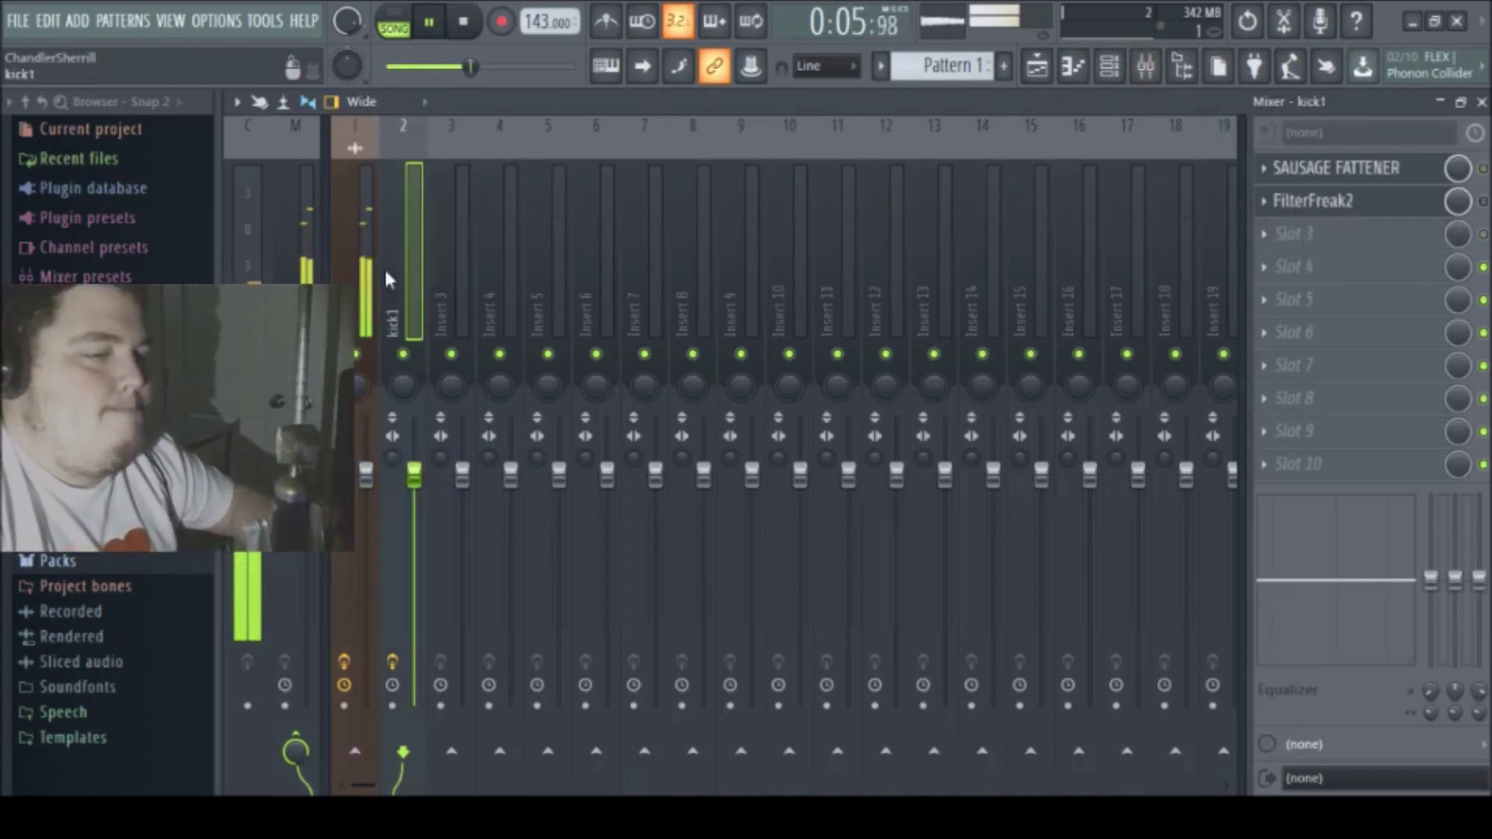
{"action": "left_click", "coordinate": [371, 279]}
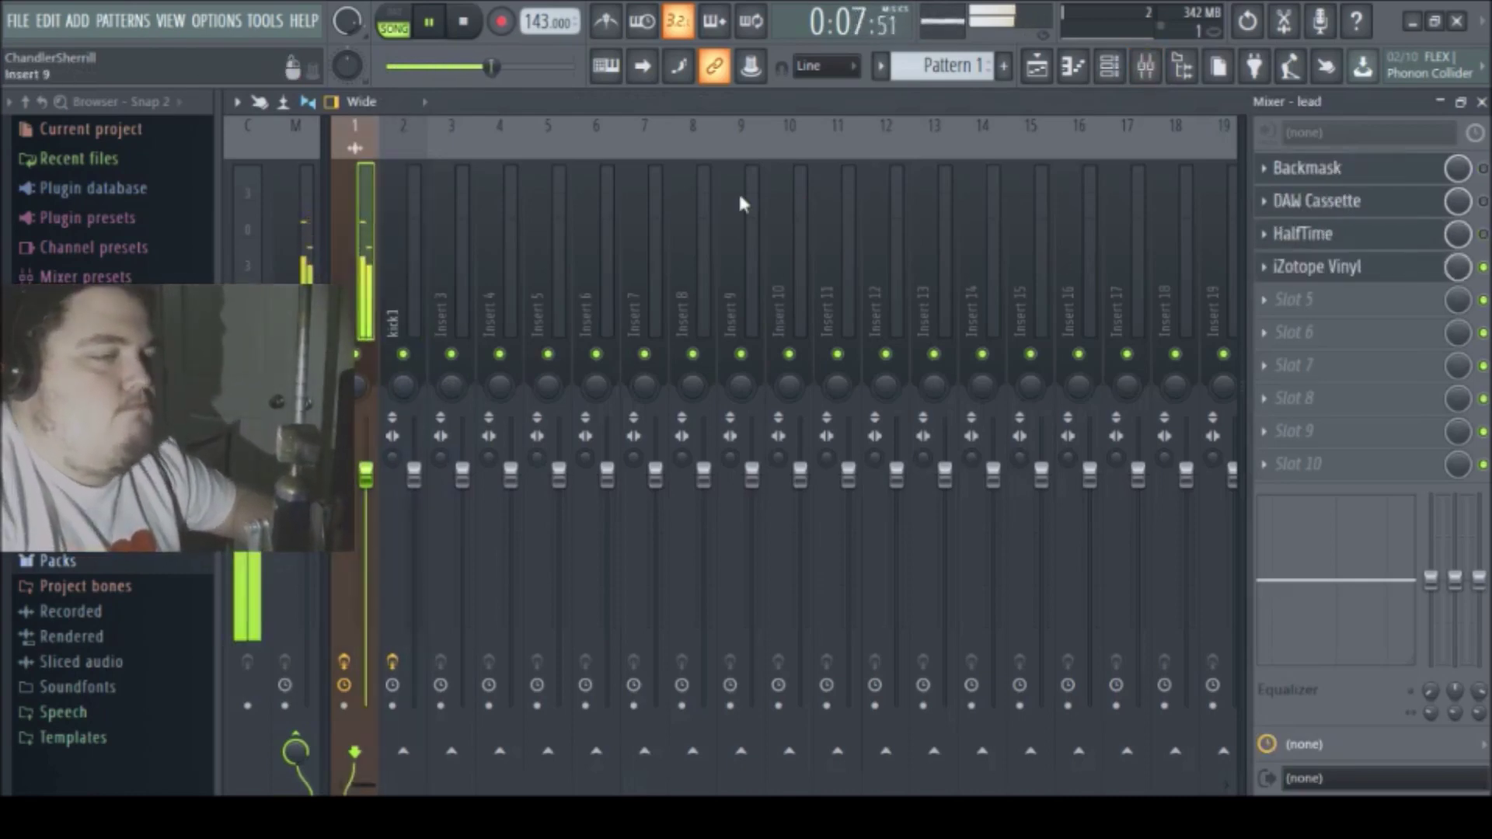
{"action": "left_click", "coordinate": [1046, 62]}
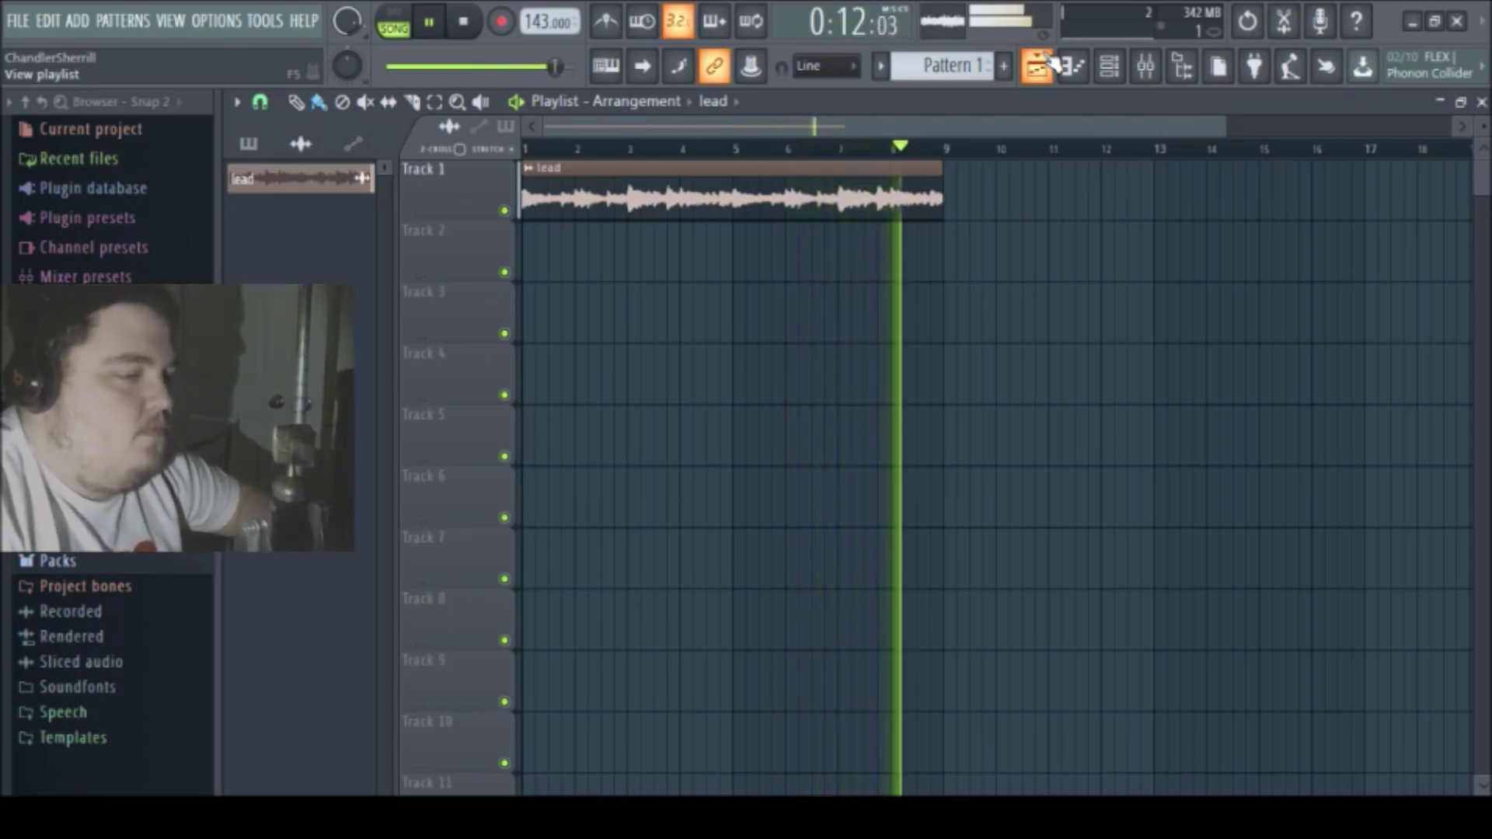
{"action": "key", "text": "space"}
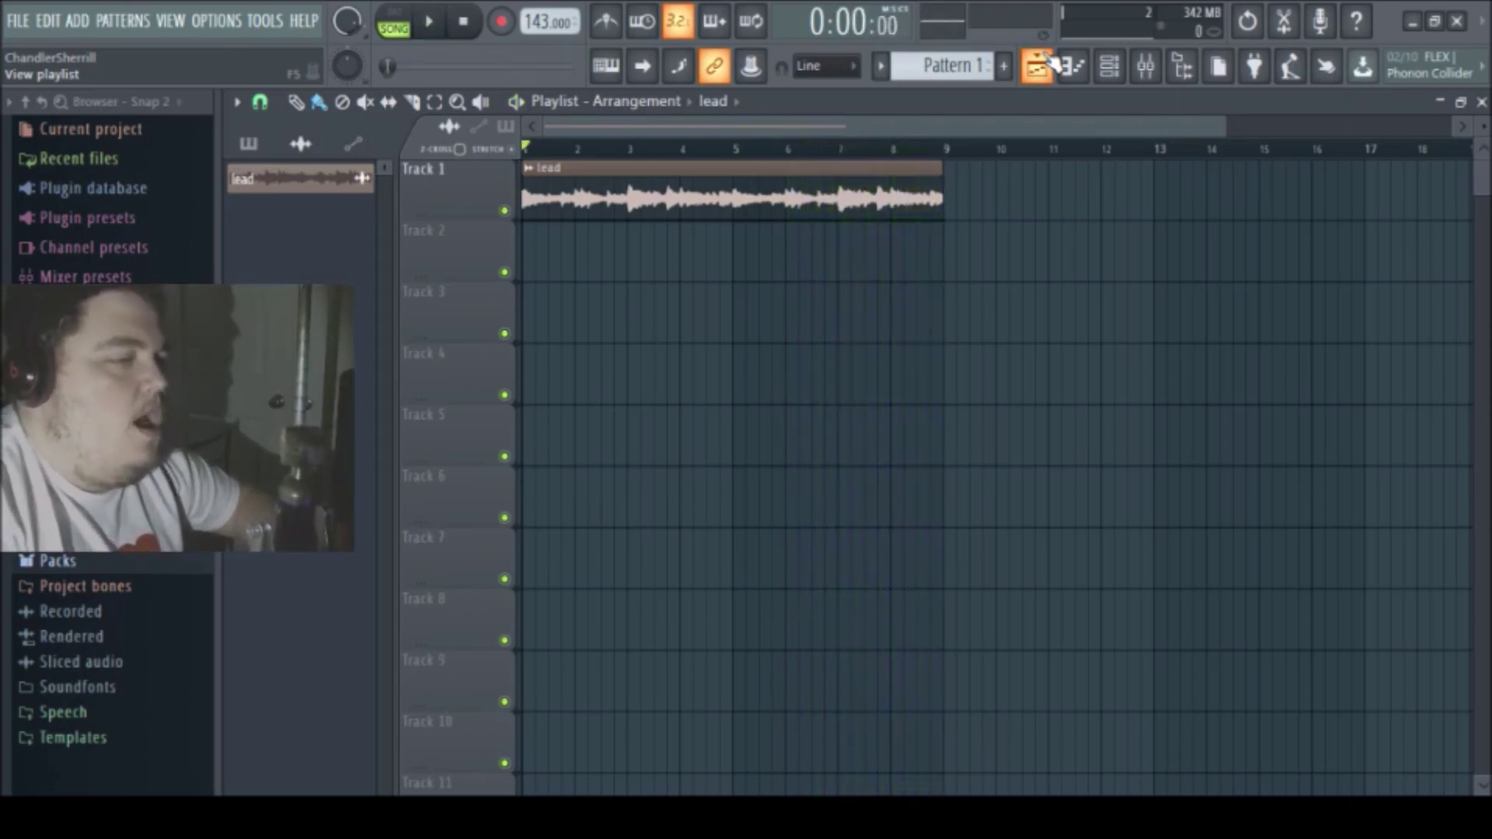
Open Backmask on the lead mixer channel, set its large dial to /IV-t, and preview the loop with the effect bypassed
{"action": "left_click", "coordinate": [1154, 77]}
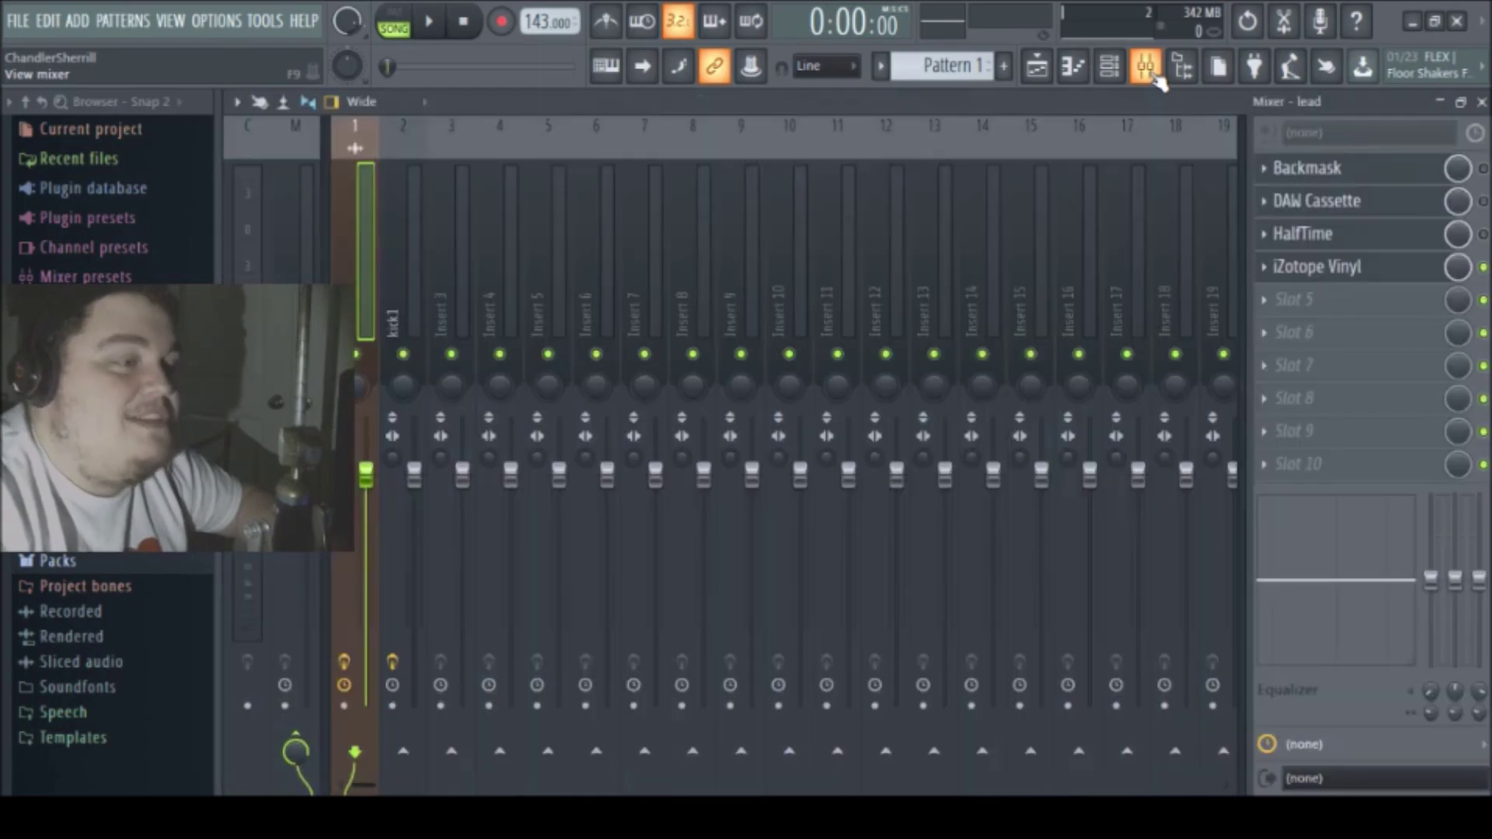
{"action": "left_click", "coordinate": [1332, 174]}
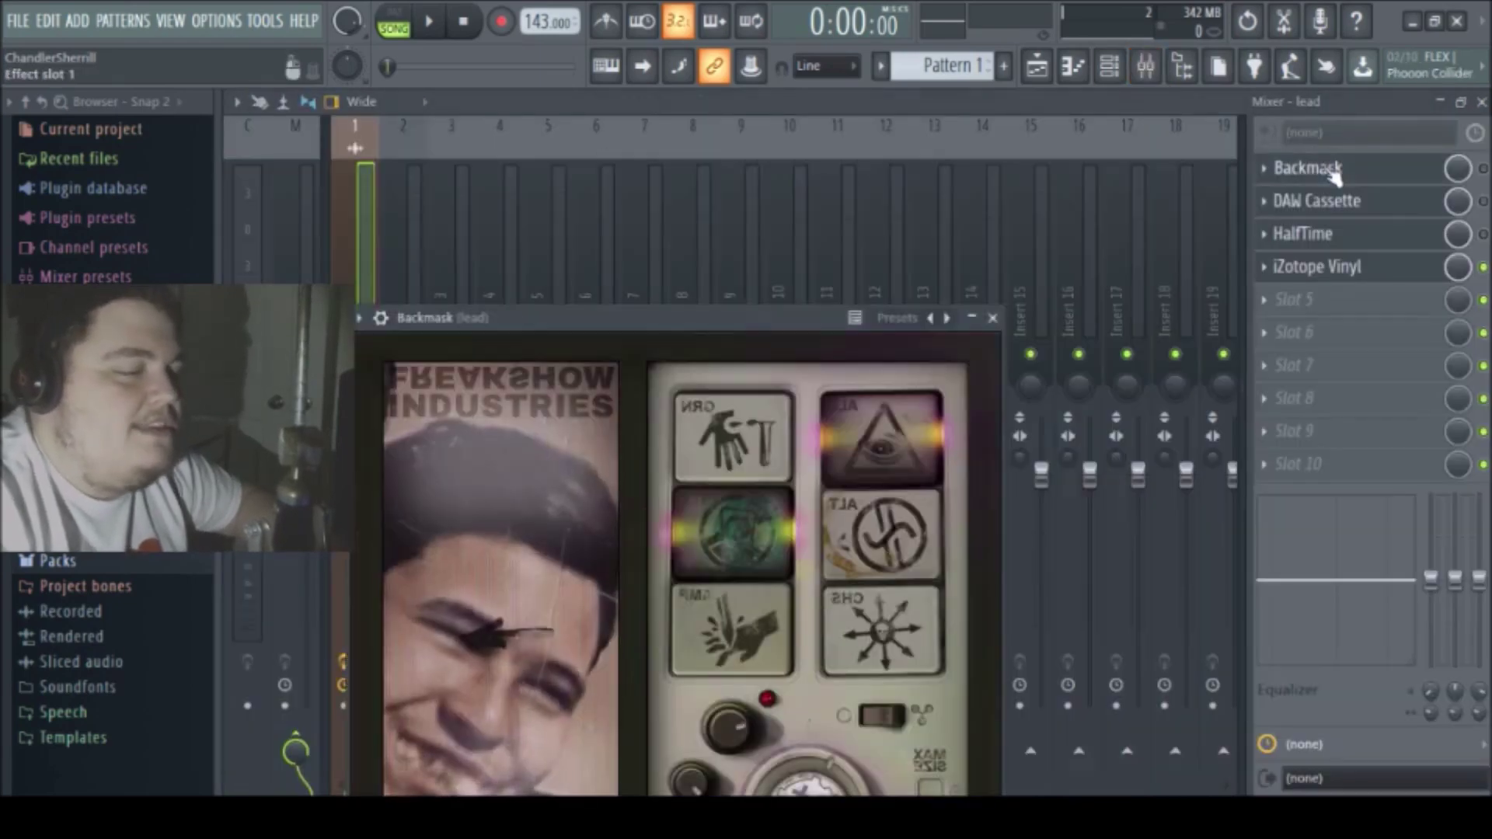
{"action": "left_click_drag", "start_coordinate": [736, 329], "coordinate": [764, 136]}
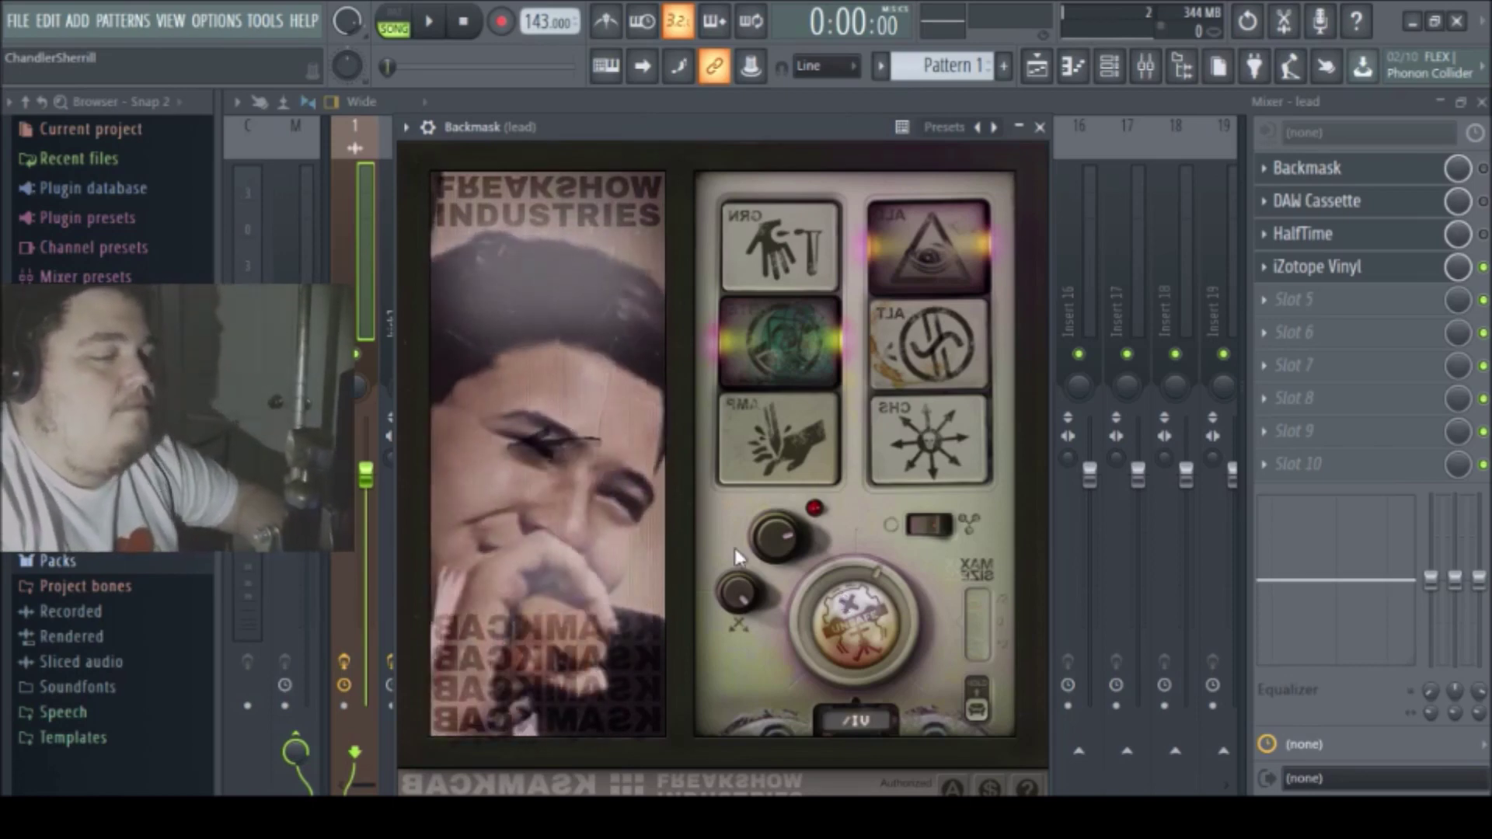
{"action": "left_click_drag", "start_coordinate": [799, 587], "coordinate": [878, 649]}
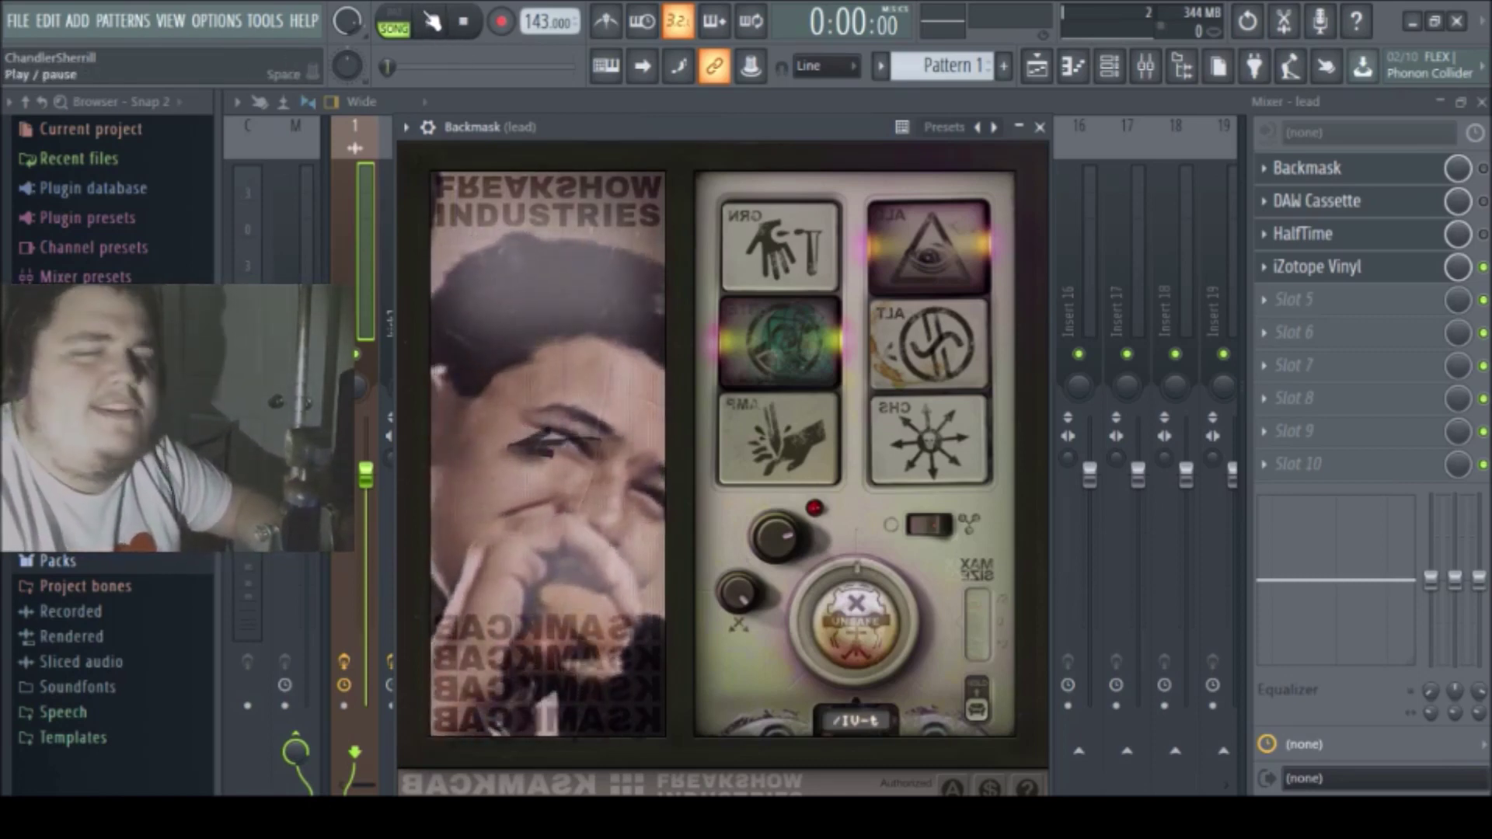
{"action": "left_click", "coordinate": [429, 21]}
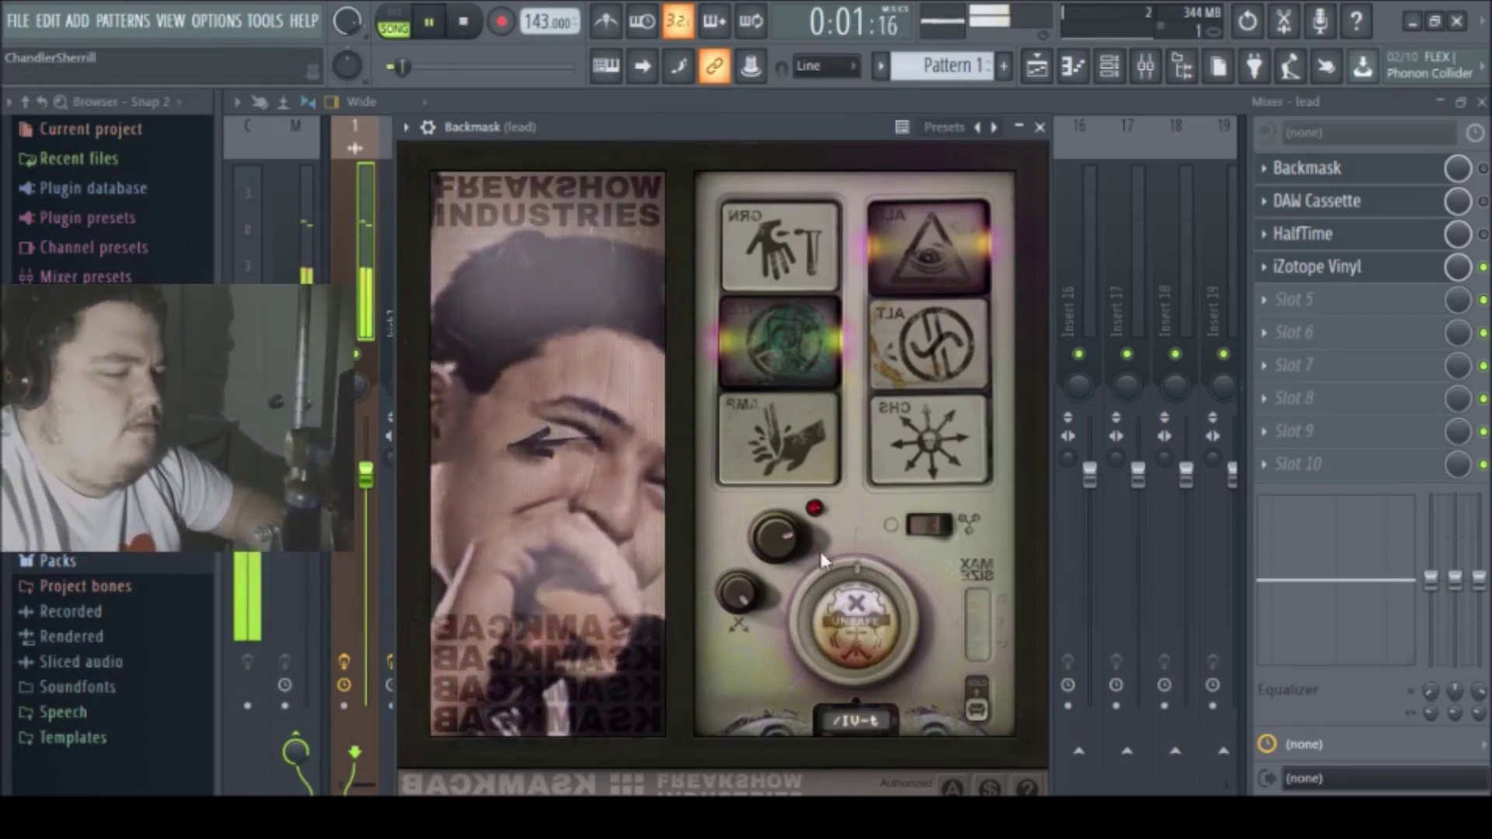
{"action": "key", "text": "space"}
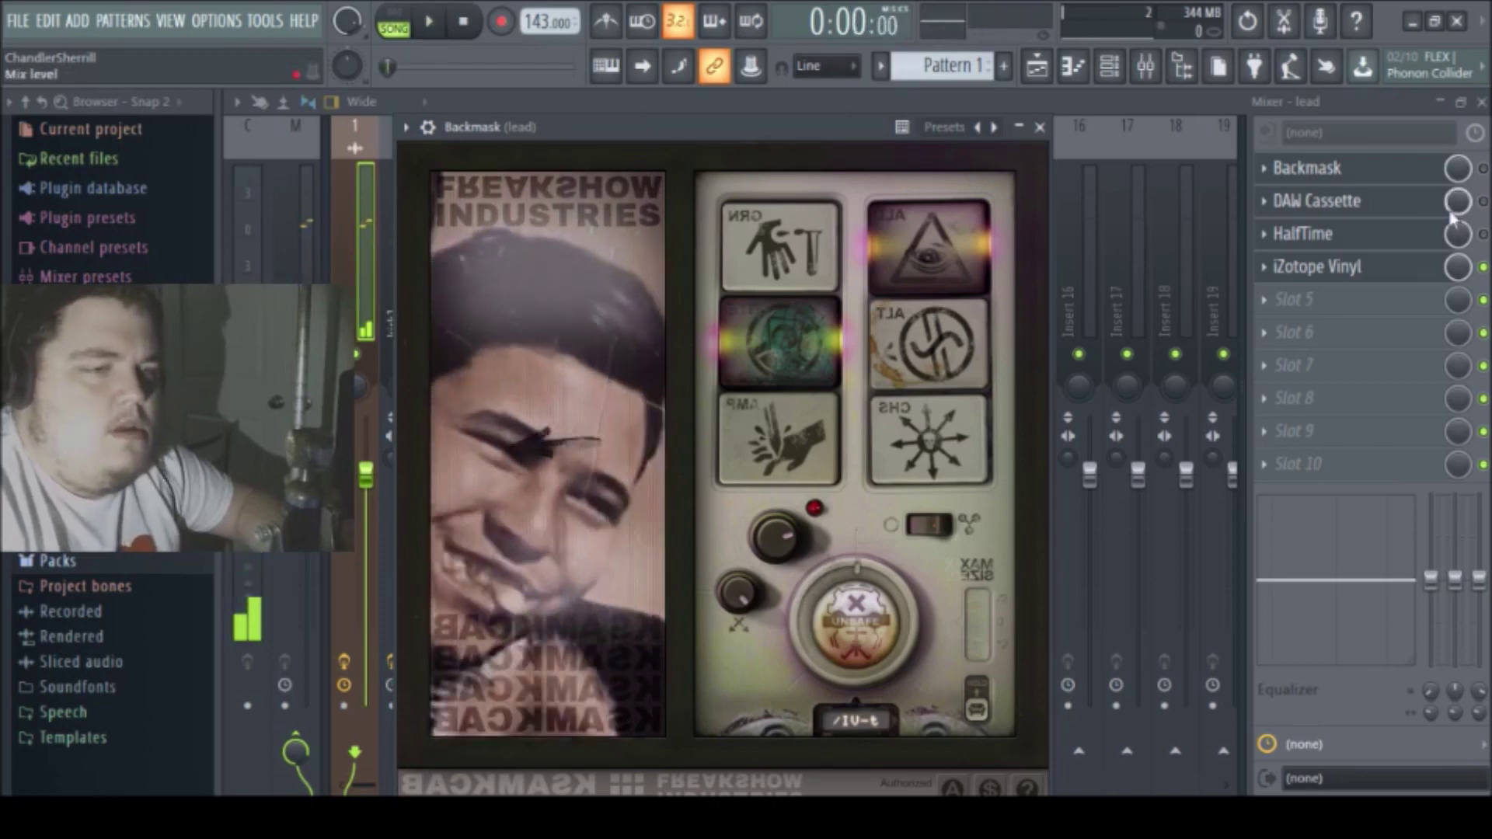
Enable Backmask on the lead channel and play the loop through it
{"action": "left_click", "coordinate": [1483, 169]}
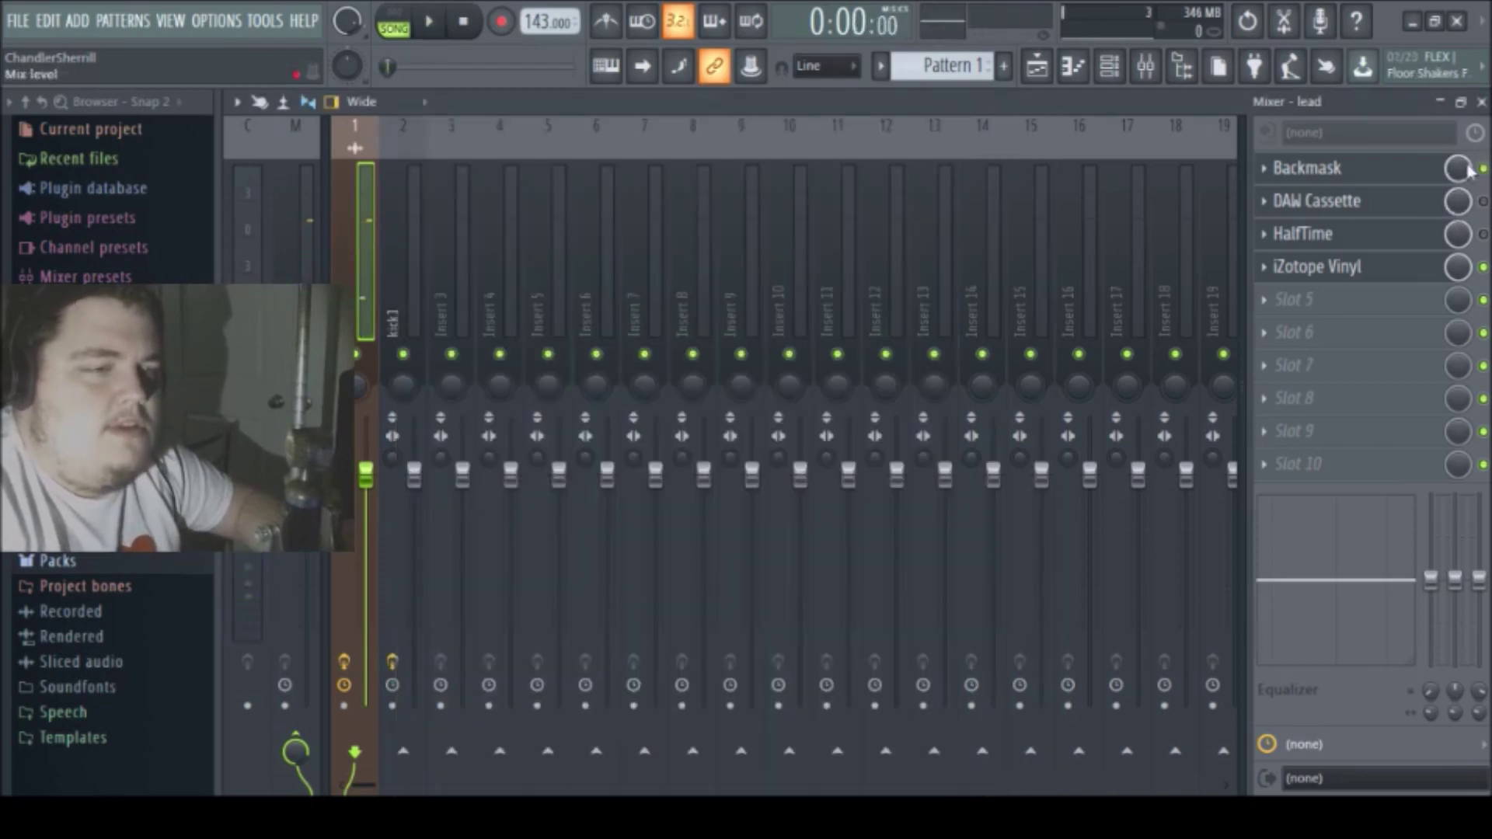
{"action": "left_click", "coordinate": [1286, 166]}
{"action": "key", "text": "space"}
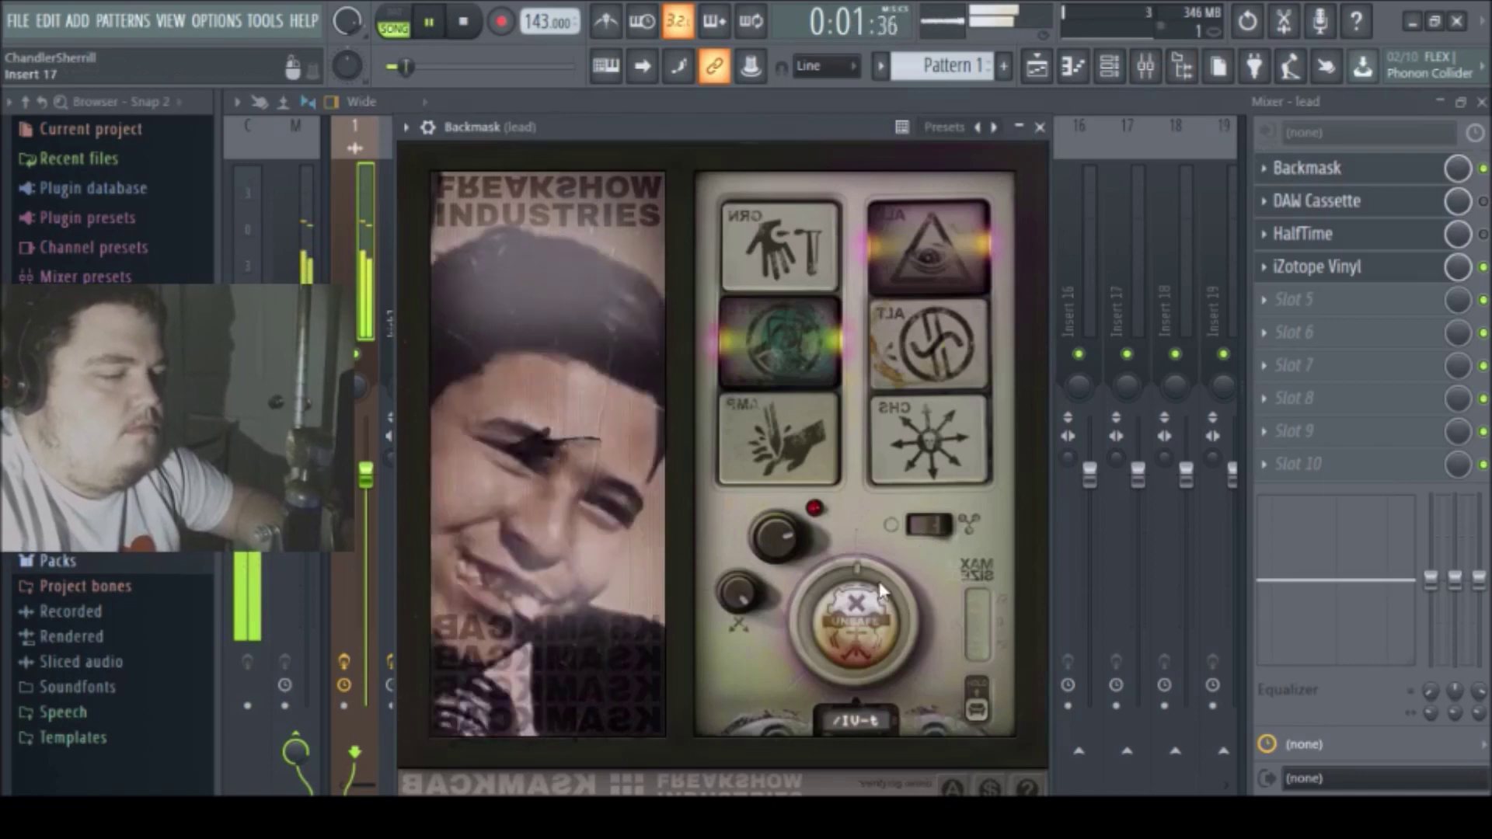
Try Backmask's Time Align switch on the lead loop, restarting playback to hear it
{"action": "left_click_drag", "start_coordinate": [785, 528], "coordinate": [787, 544]}
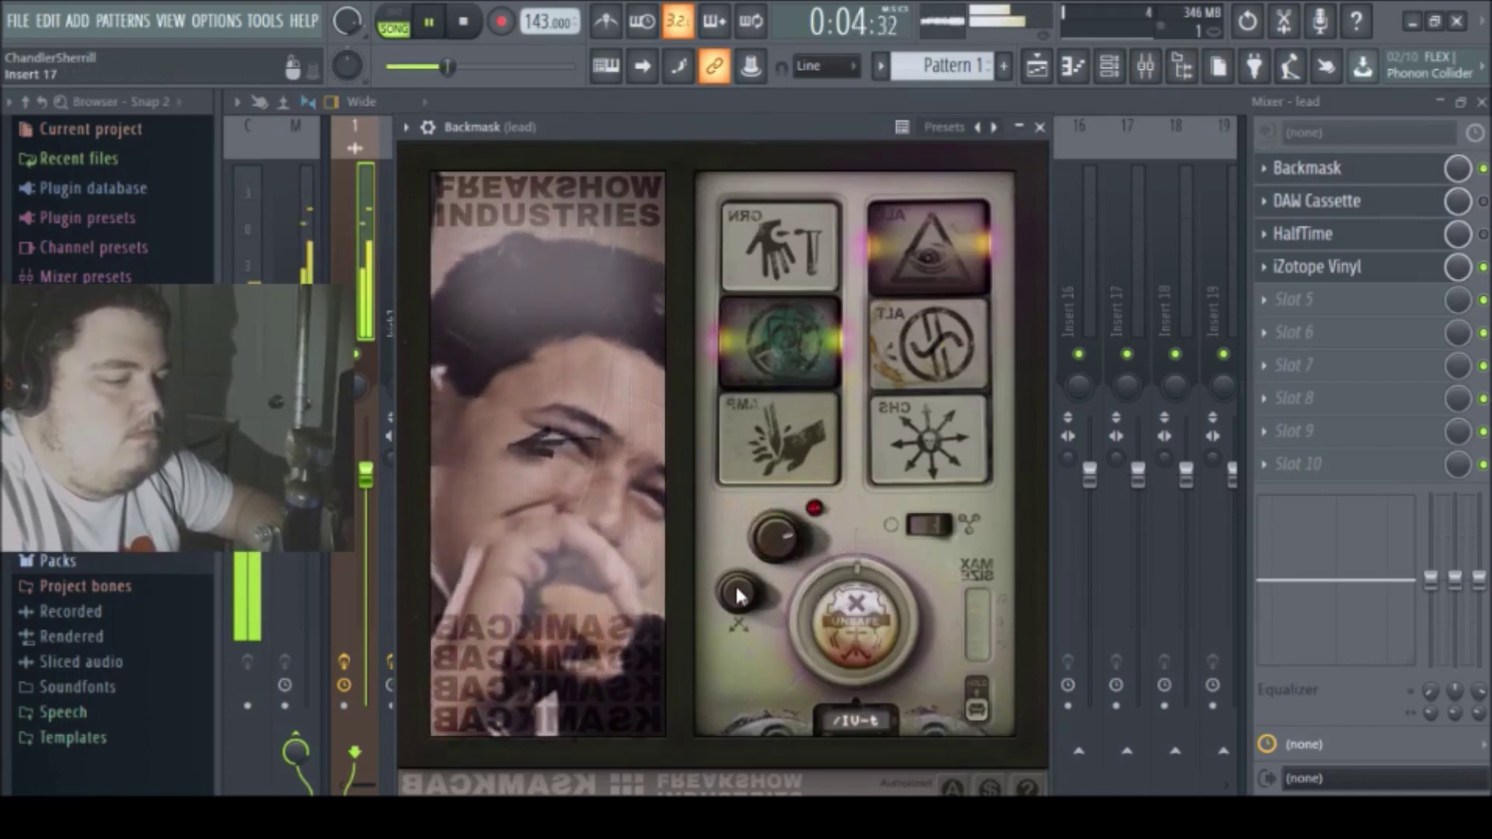
{"action": "left_click", "coordinate": [943, 529]}
{"action": "key", "text": "space"}
{"action": "key", "text": "space"}
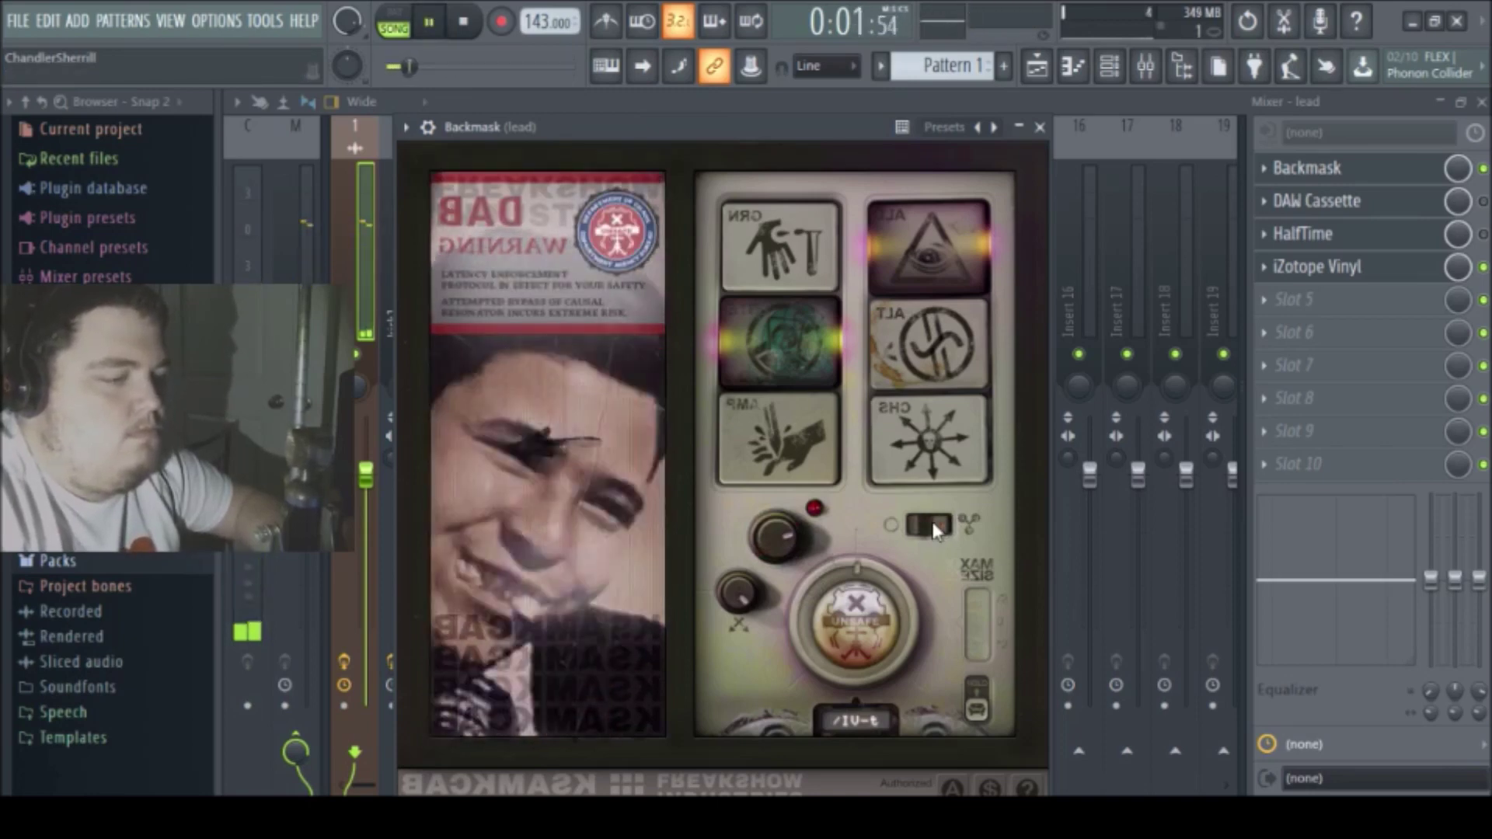
{"action": "left_click", "coordinate": [936, 528]}
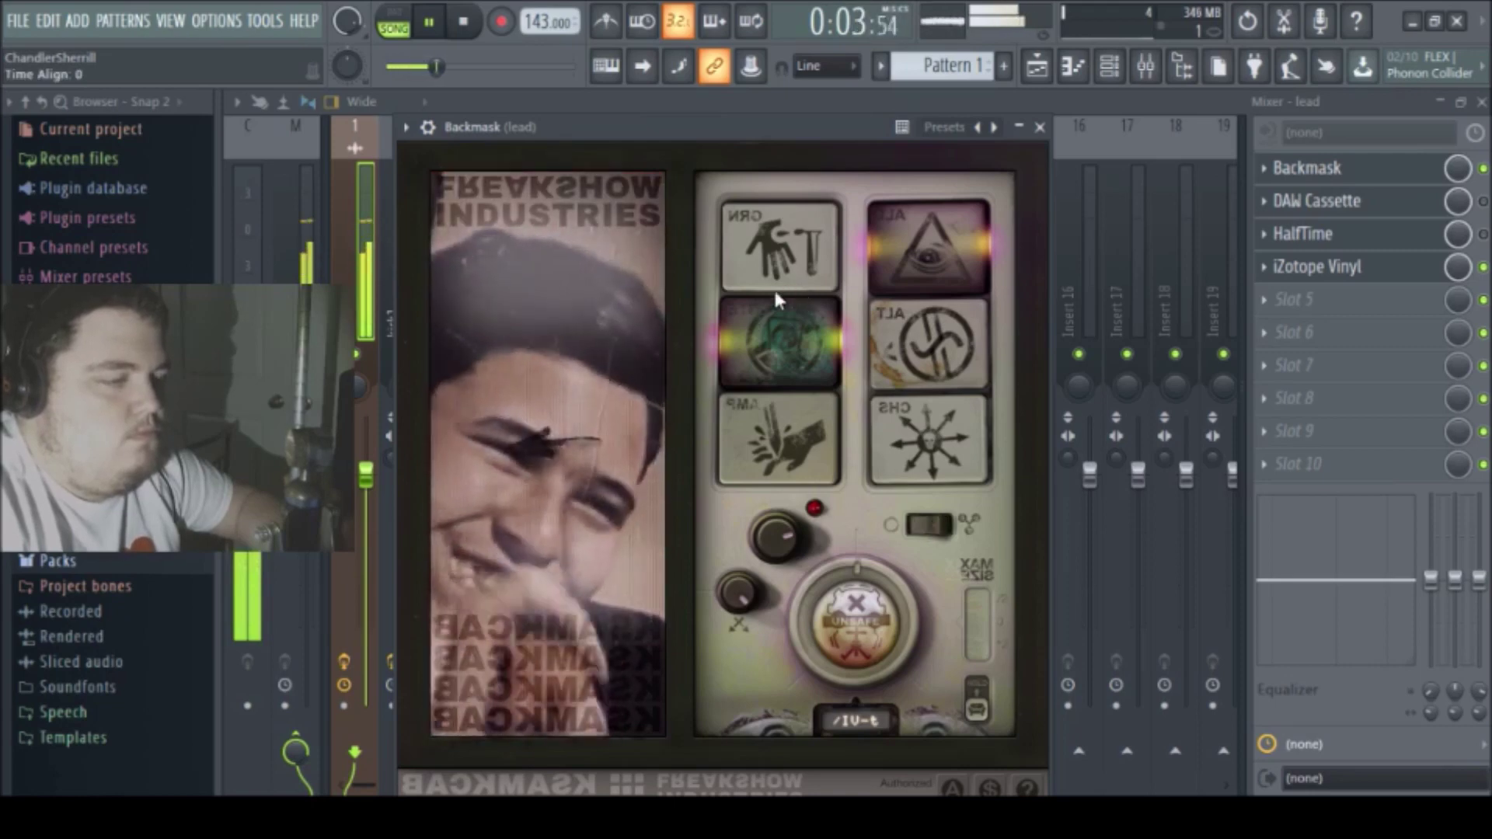
Switch Backmask to the GRN mode with a mix of 35.40 and play the lead loop to hear it
{"action": "left_click", "coordinate": [786, 264]}
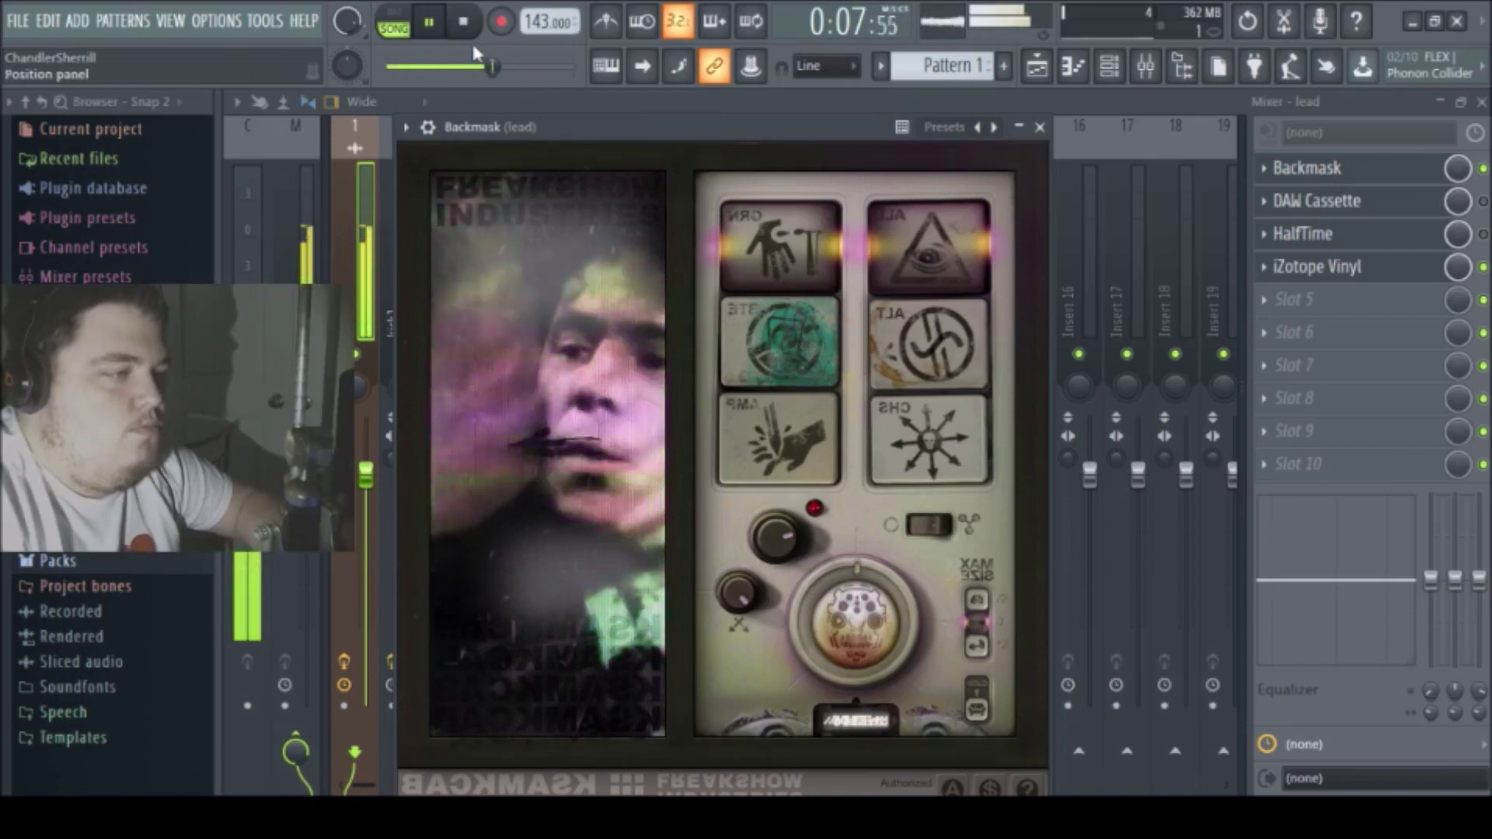
{"action": "key", "text": "space"}
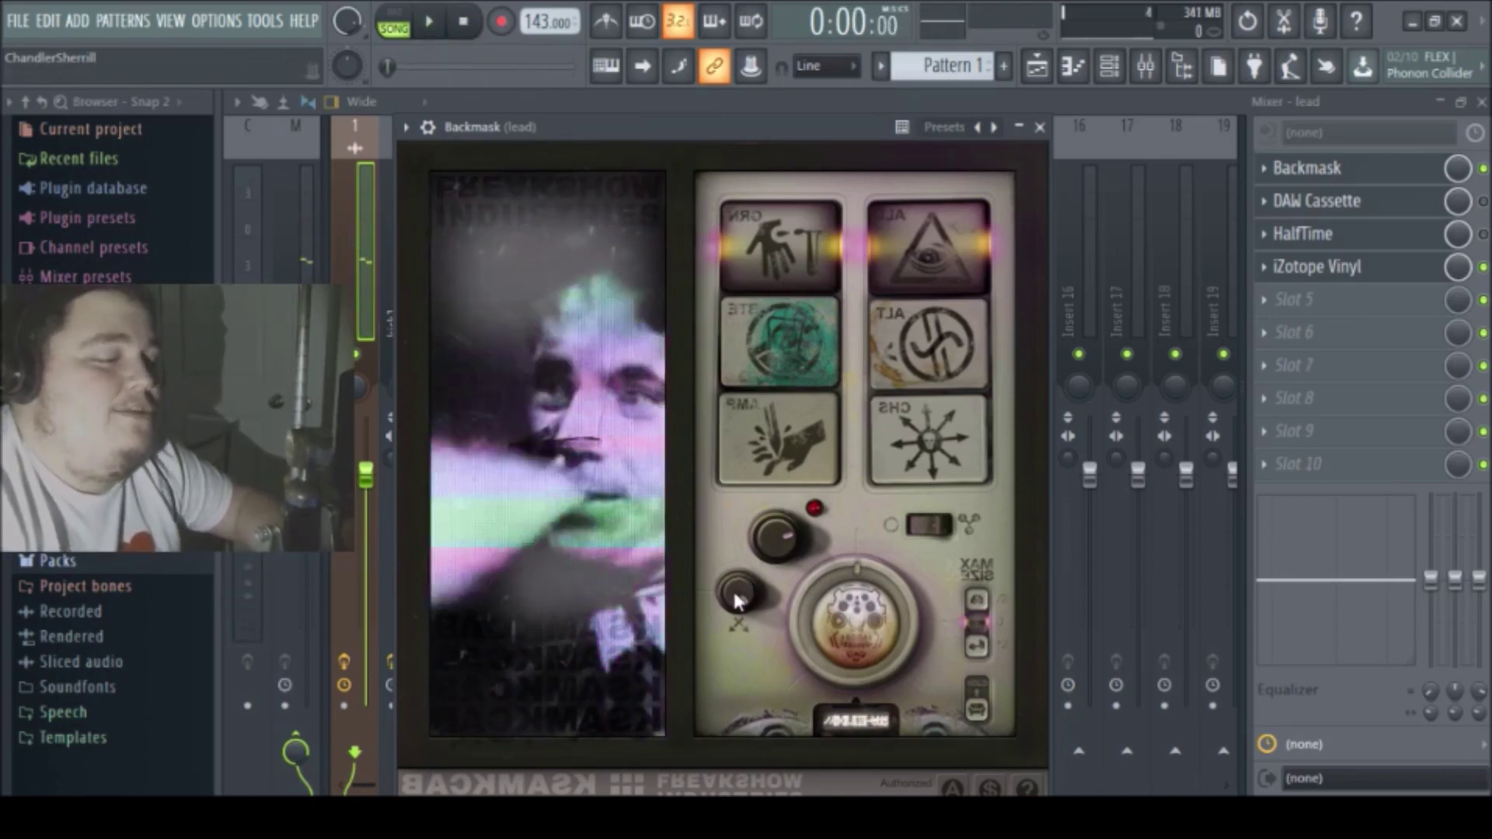
{"action": "mouse_move", "coordinate": [737, 589]}
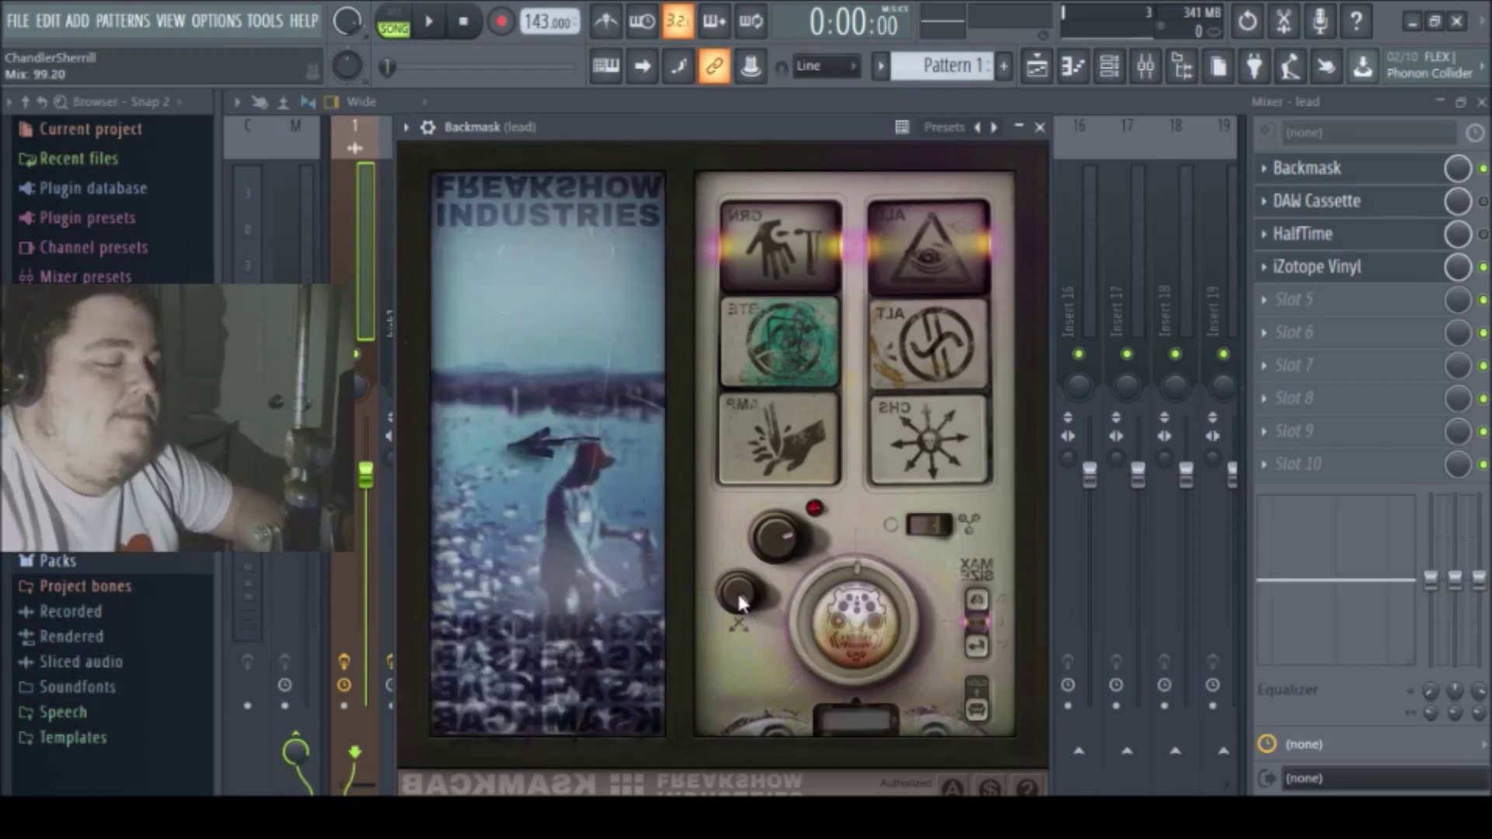
{"action": "left_click_drag", "start_coordinate": [738, 600], "coordinate": [734, 642]}
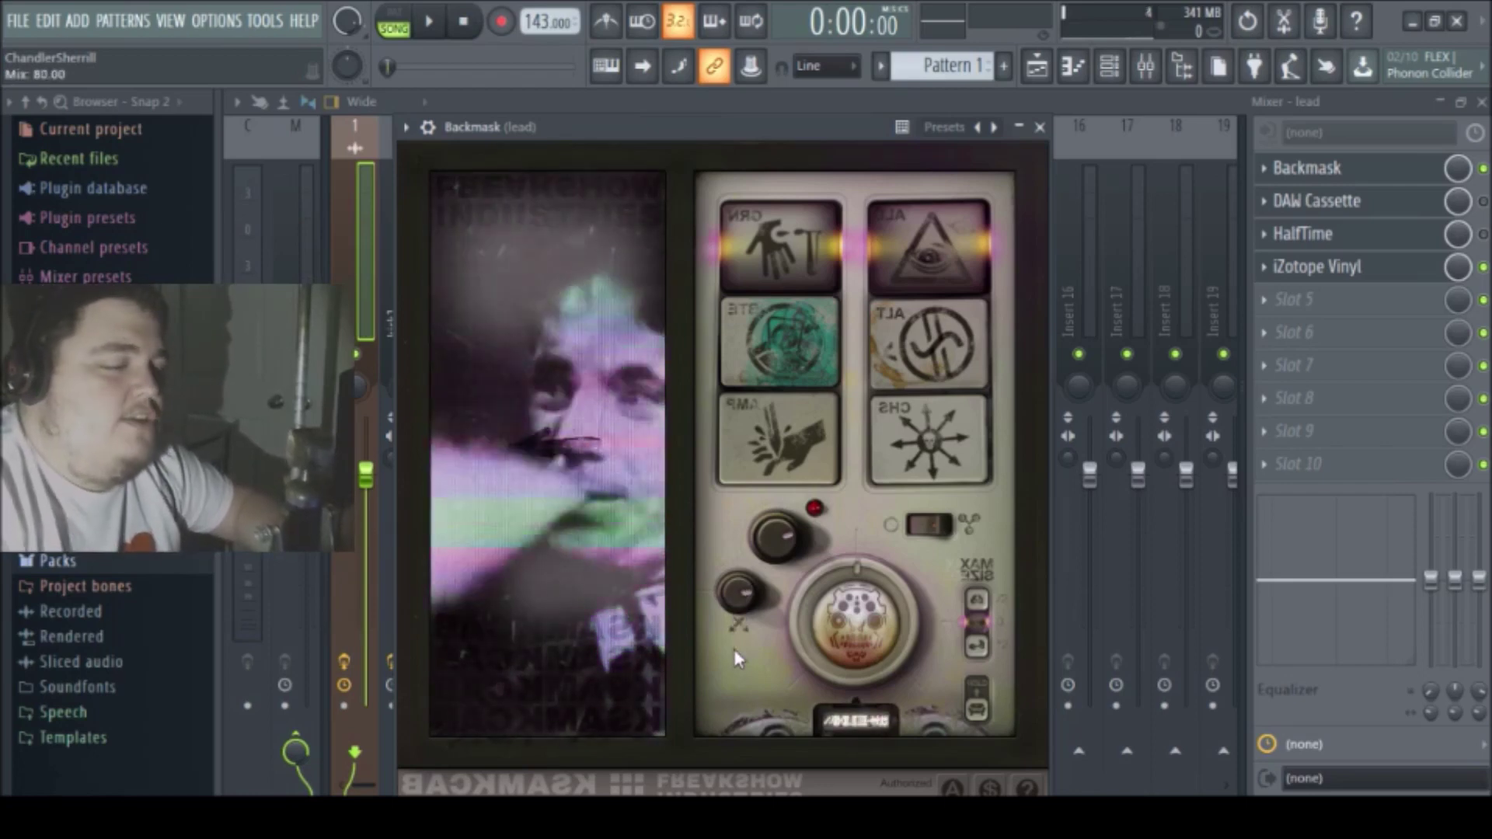
{"action": "left_click_drag", "start_coordinate": [772, 759], "coordinate": [767, 767]}
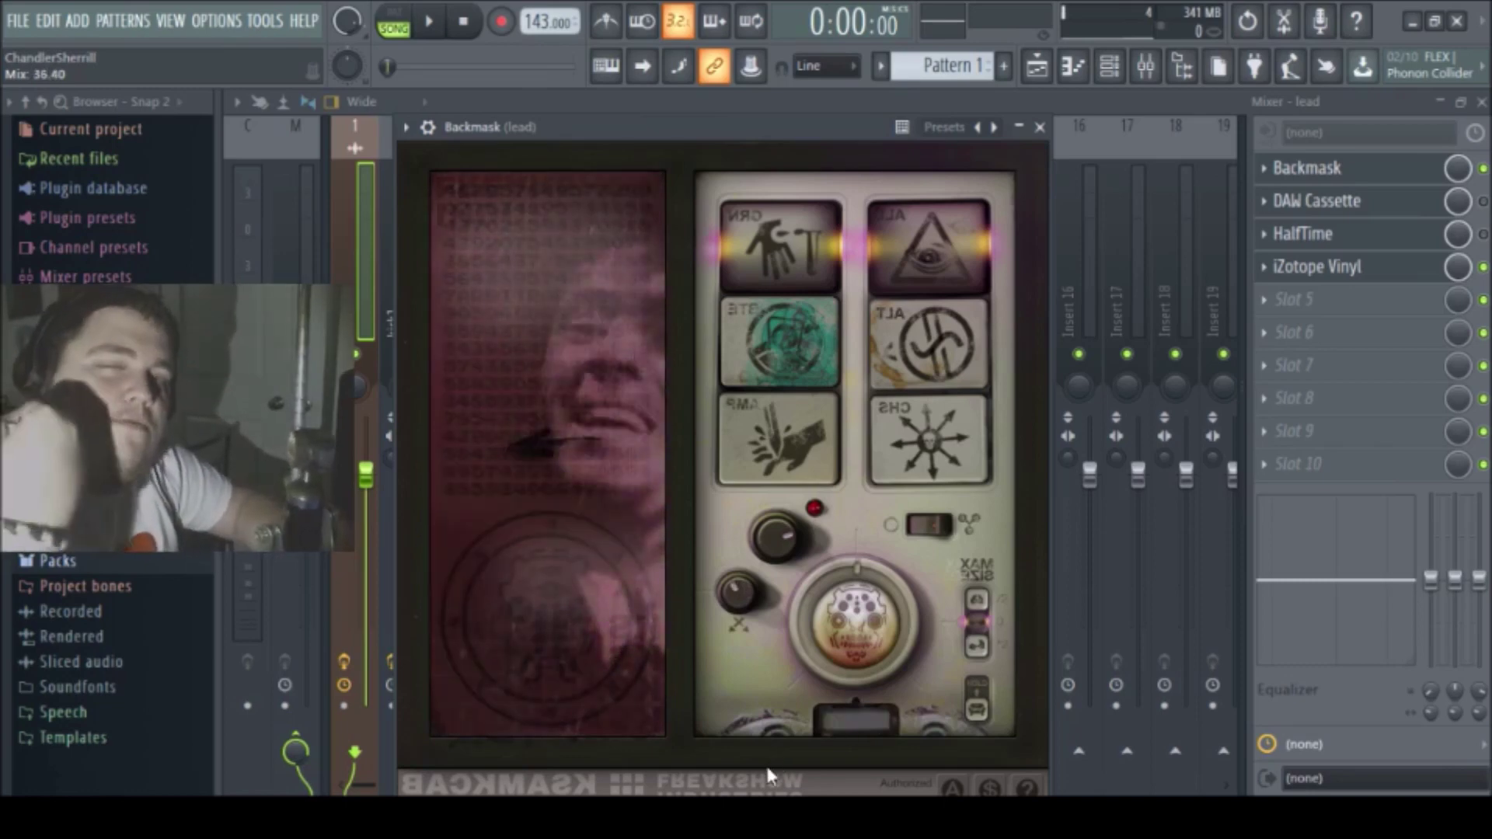
{"action": "left_click", "coordinate": [433, 23]}
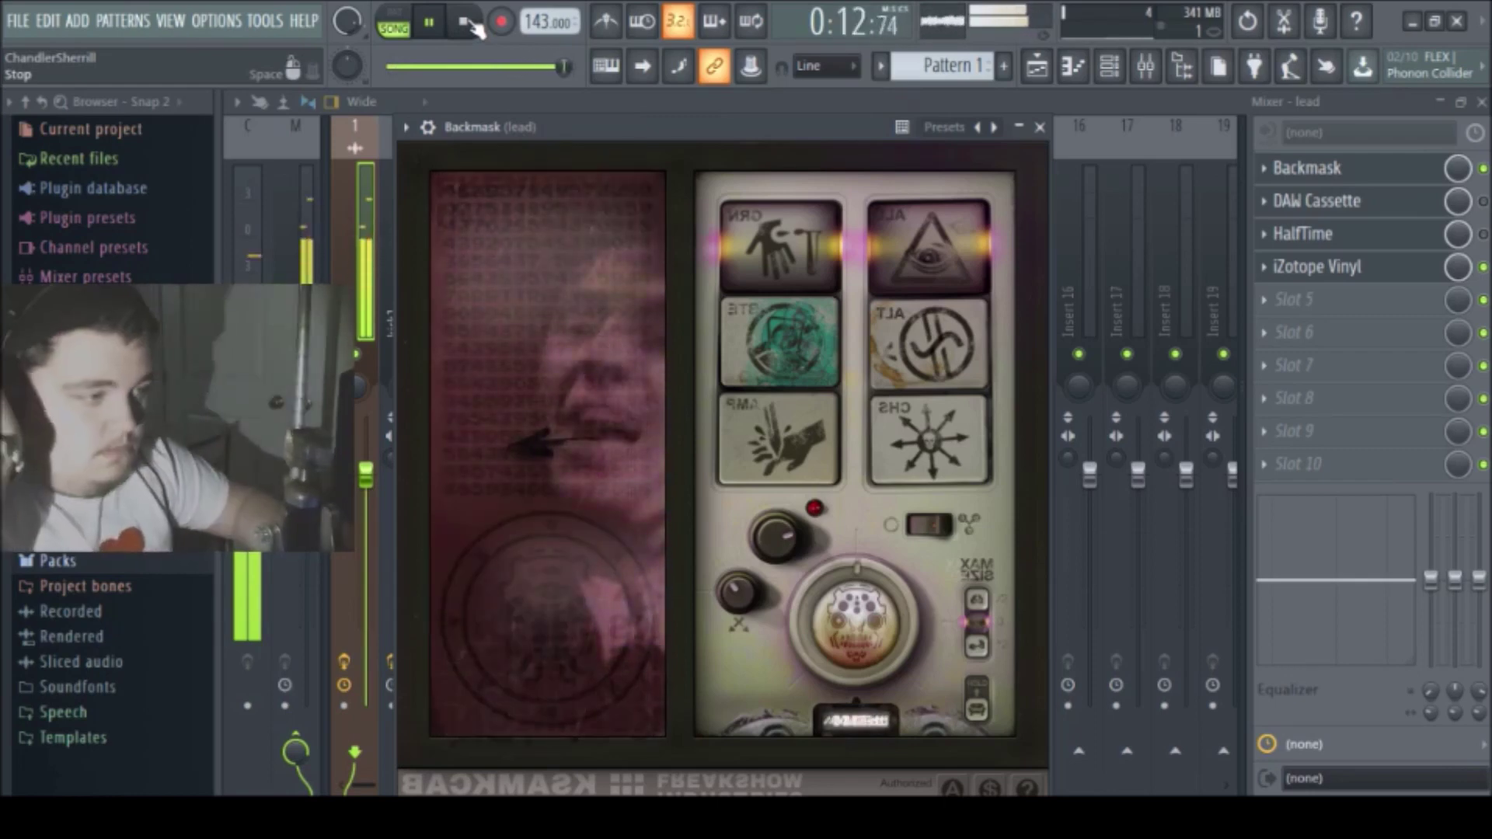
{"action": "left_click", "coordinate": [473, 25]}
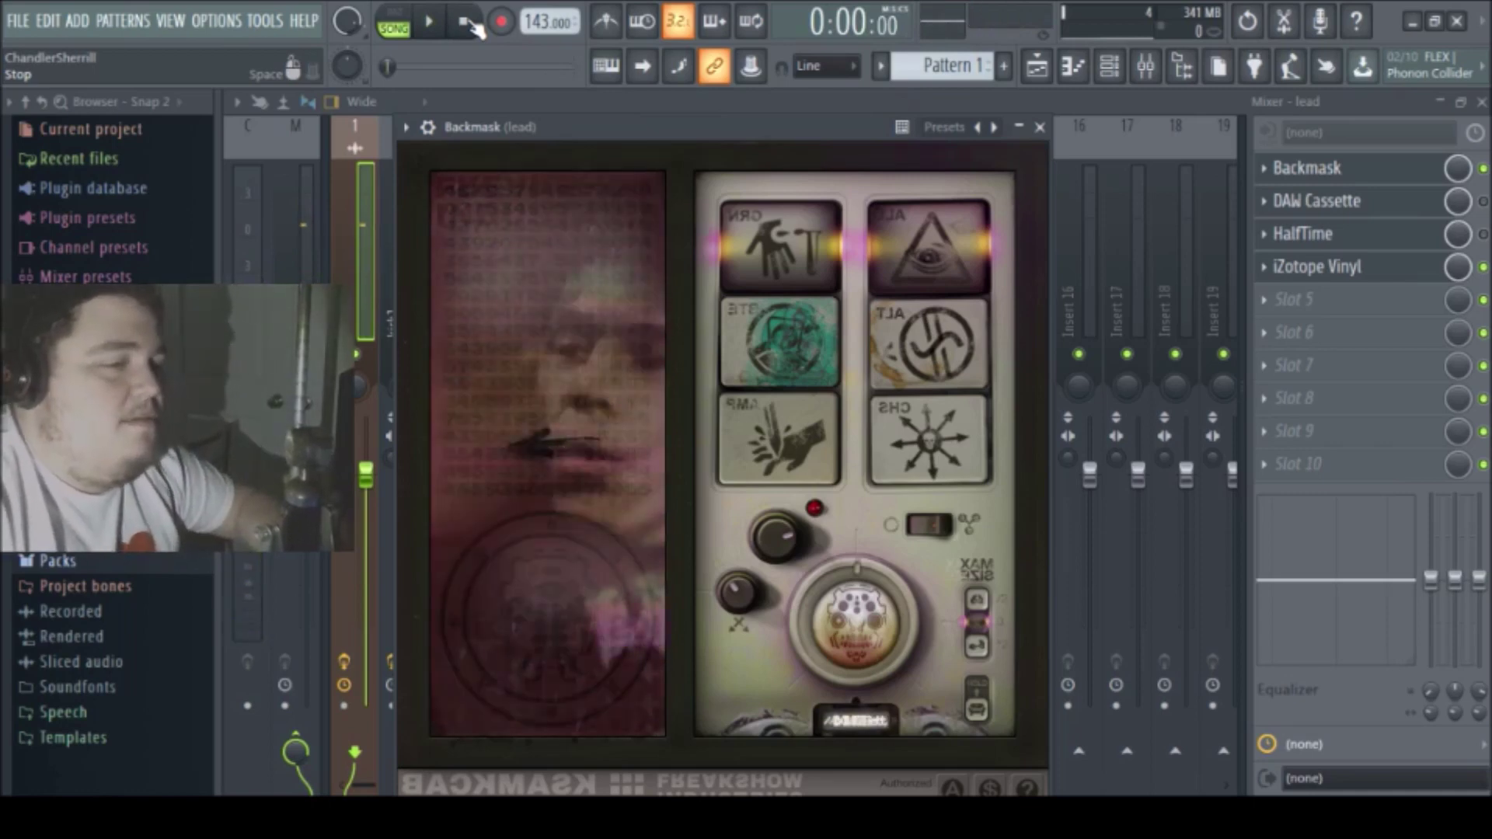
Bypass Backmask on the lead channel, and enable and open DAW Cassette instead
{"action": "left_click", "coordinate": [1484, 170]}
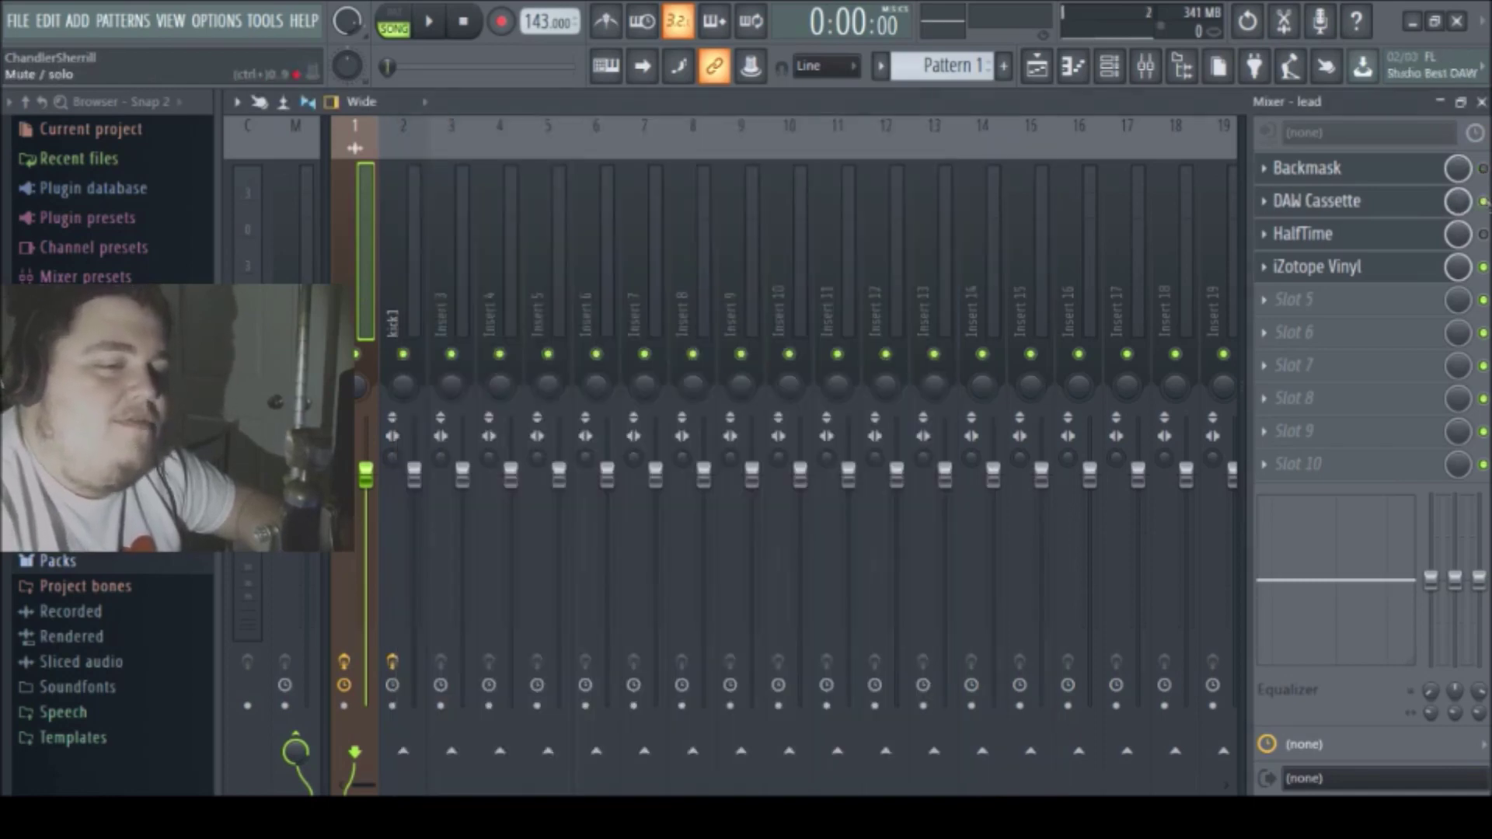
{"action": "left_click", "coordinate": [1419, 207]}
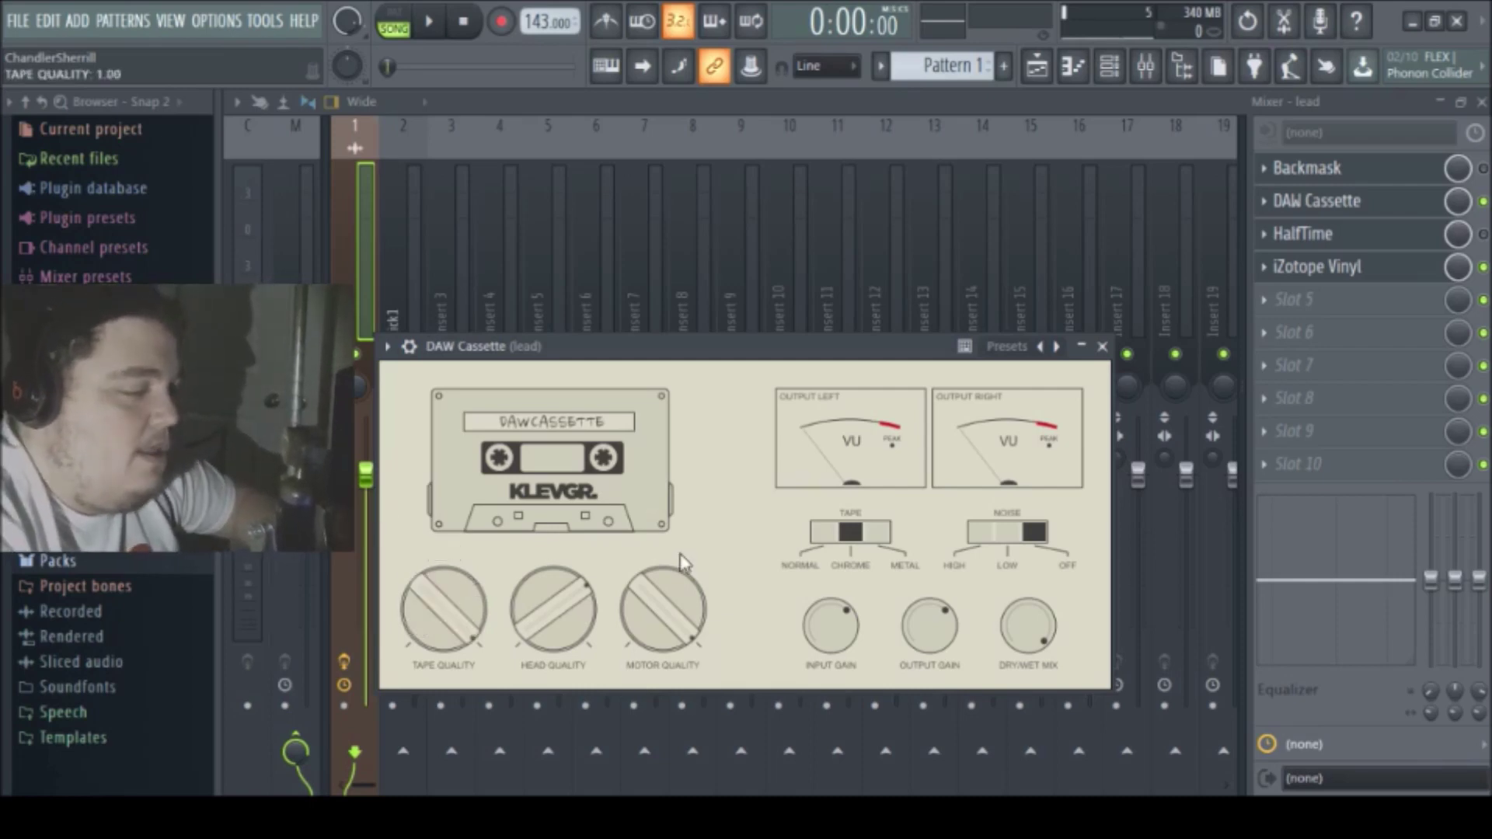
During playback, set DAW Cassette's tape quality to 0.81 and output gain to 0.59, and adjust its head and motor quality
{"action": "left_click_drag", "start_coordinate": [567, 646], "coordinate": [553, 617]}
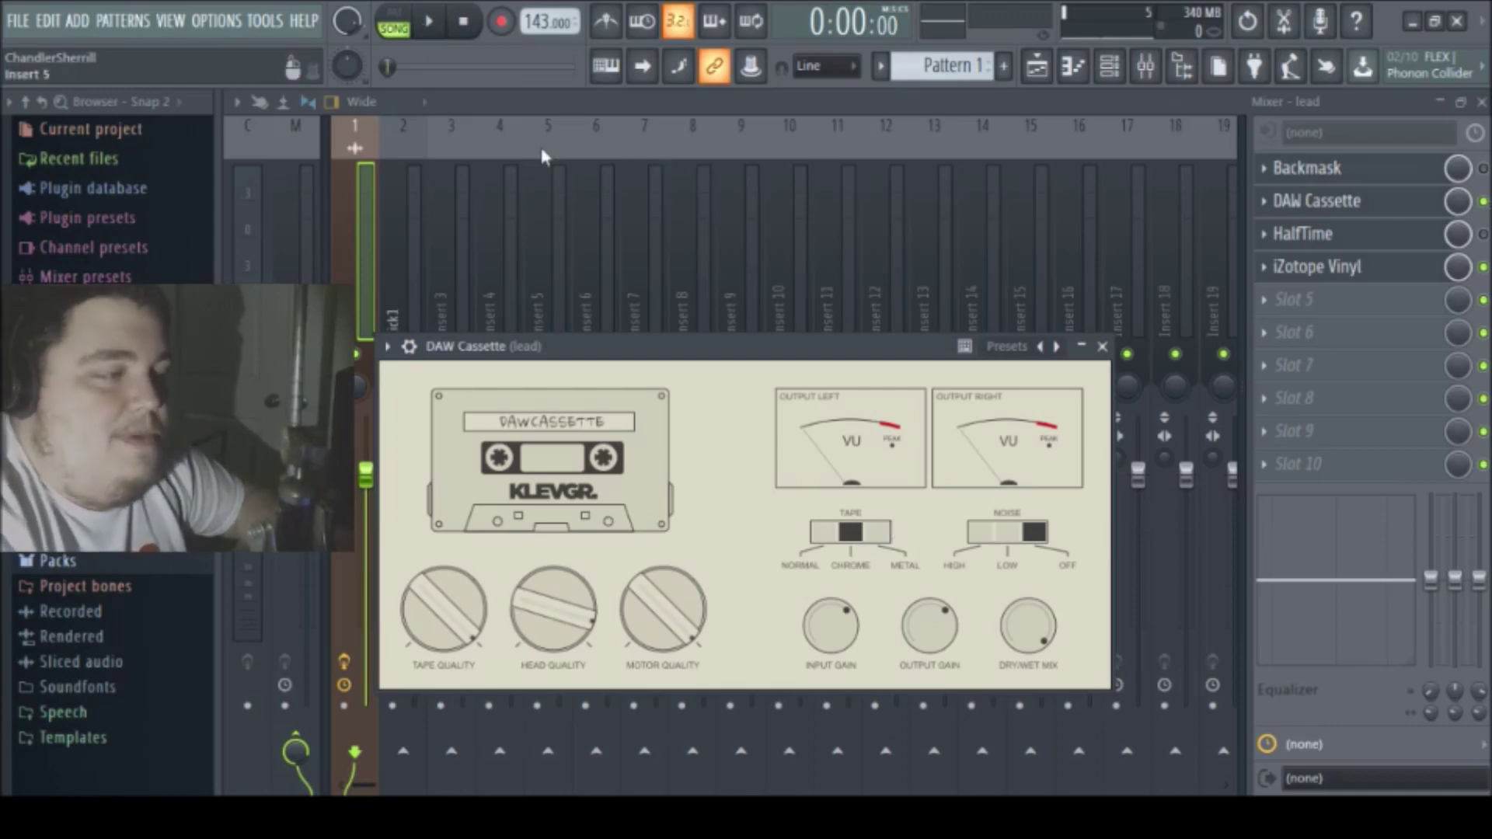
{"action": "key", "text": "space"}
{"action": "left_click_drag", "start_coordinate": [448, 584], "coordinate": [457, 633]}
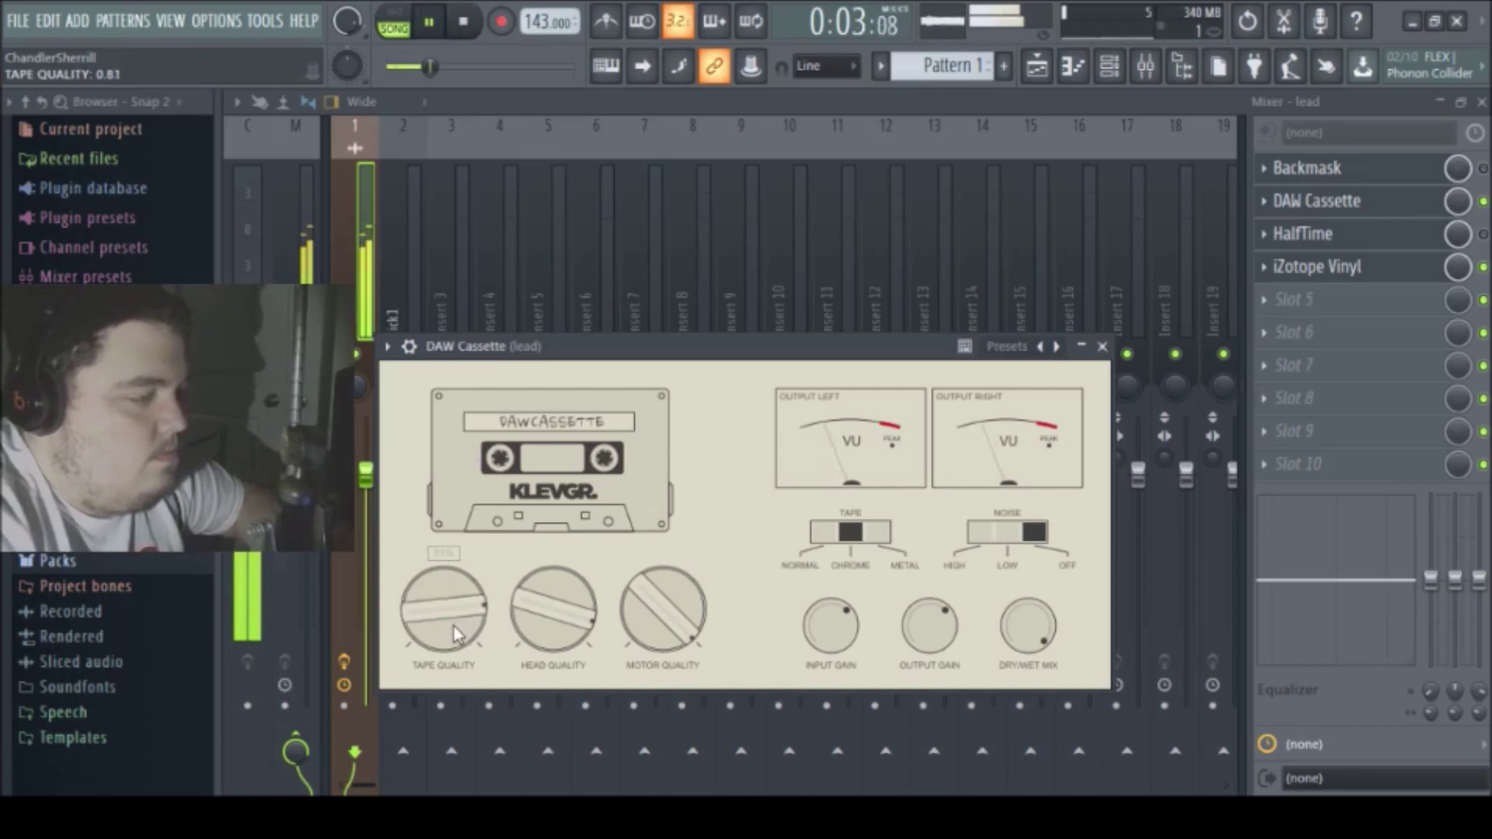
{"action": "left_click_drag", "start_coordinate": [544, 608], "coordinate": [543, 622]}
{"action": "left_click_drag", "start_coordinate": [653, 594], "coordinate": [659, 615]}
{"action": "left_click_drag", "start_coordinate": [924, 633], "coordinate": [925, 638]}
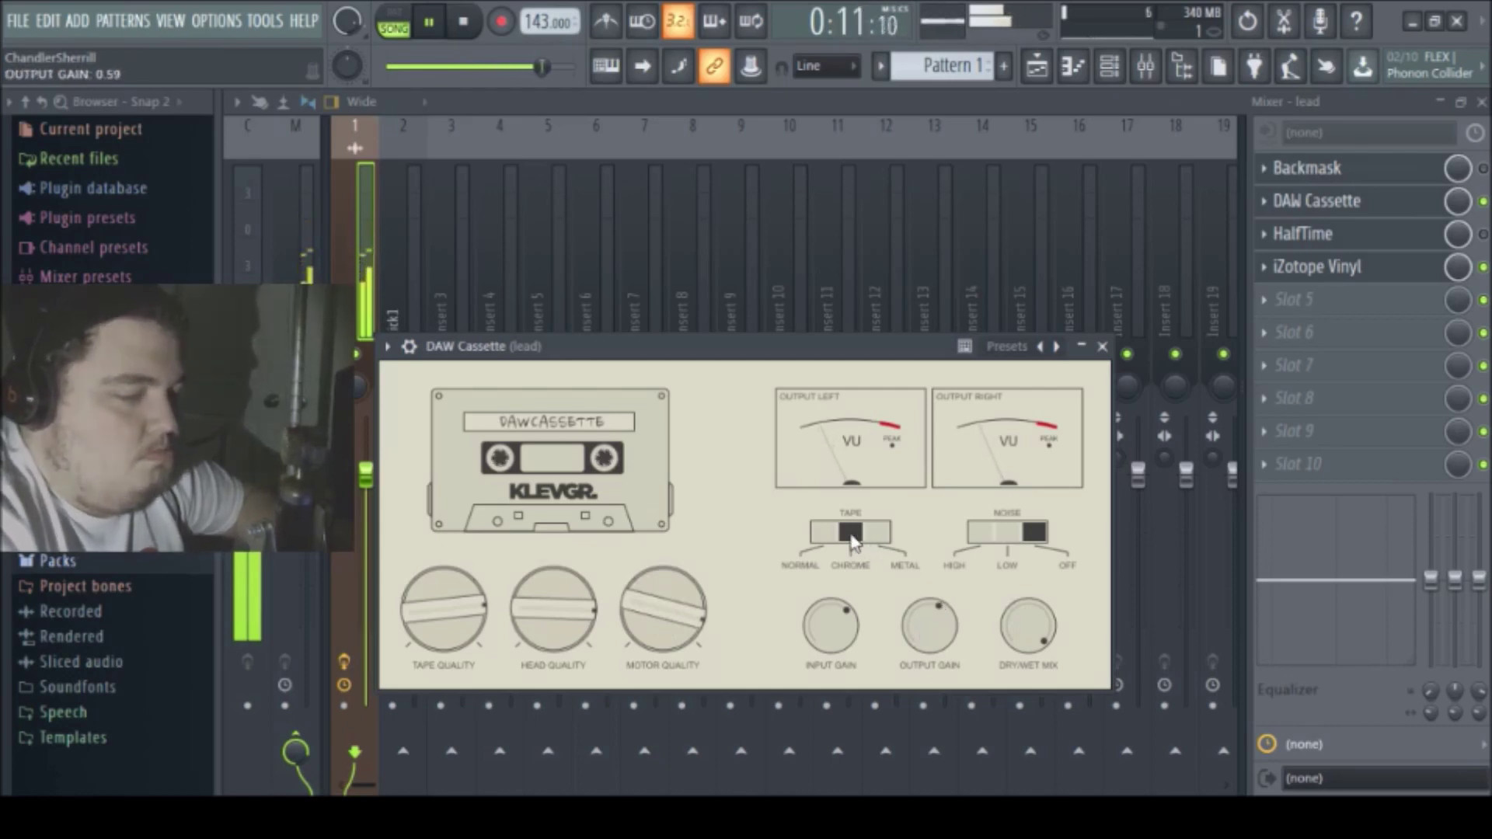
Set DAW Cassette's tape type to Normal and, after trying High, its noise to Low while auditioning the loop
{"action": "left_click", "coordinate": [822, 533]}
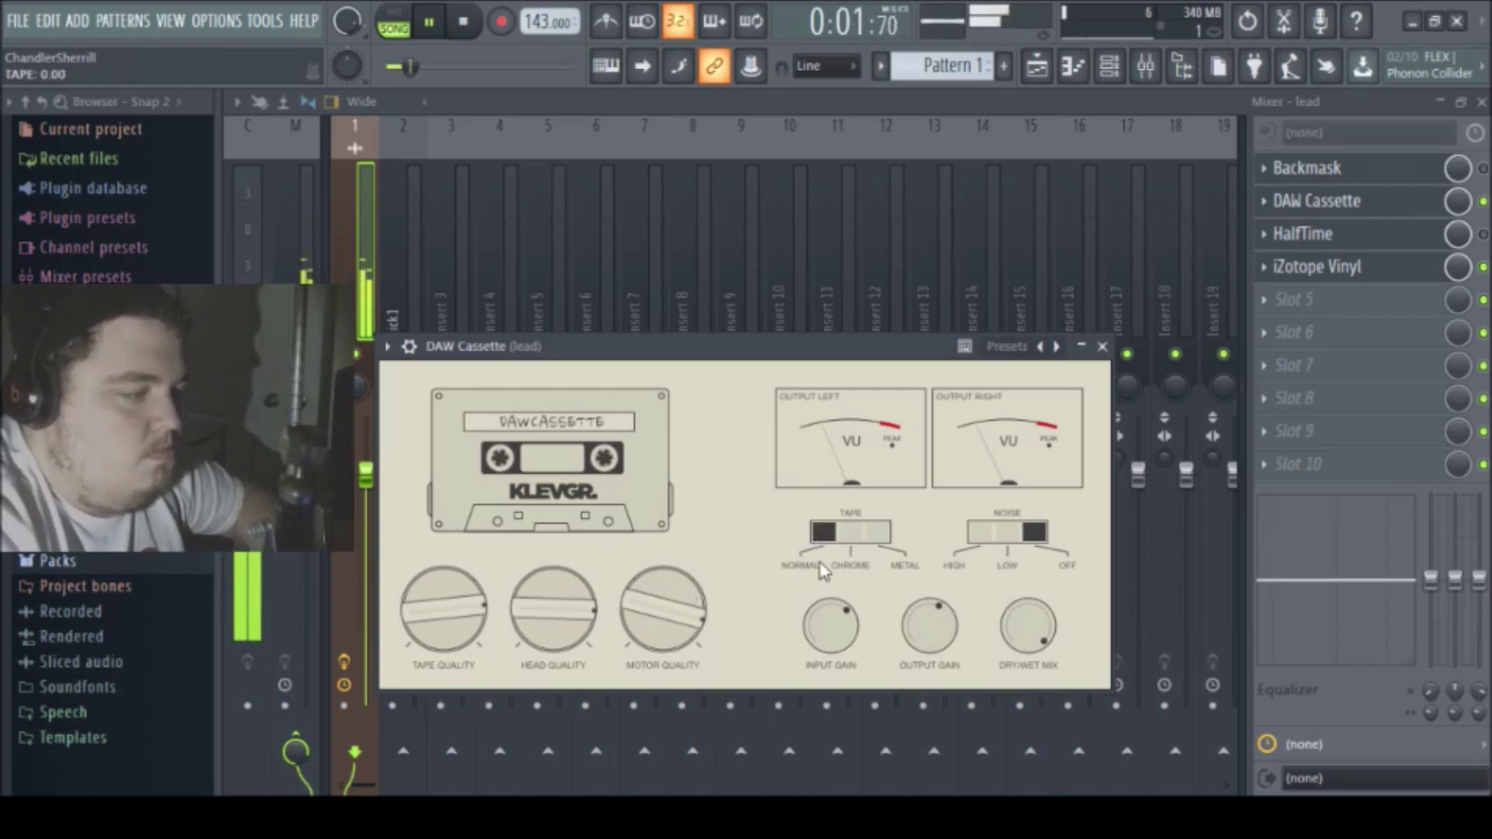
{"action": "left_click", "coordinate": [464, 22]}
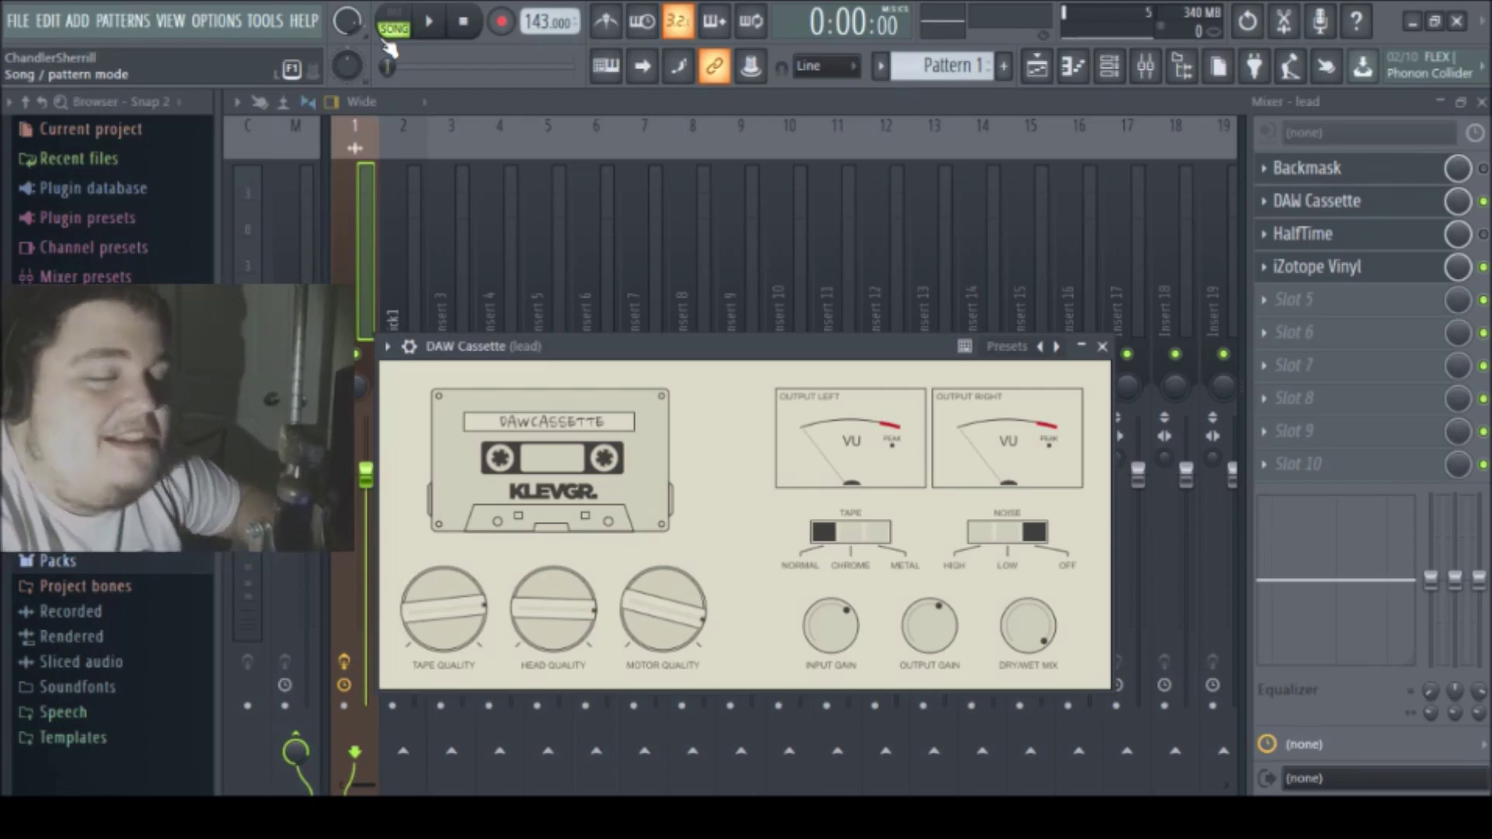
{"action": "key", "text": "space"}
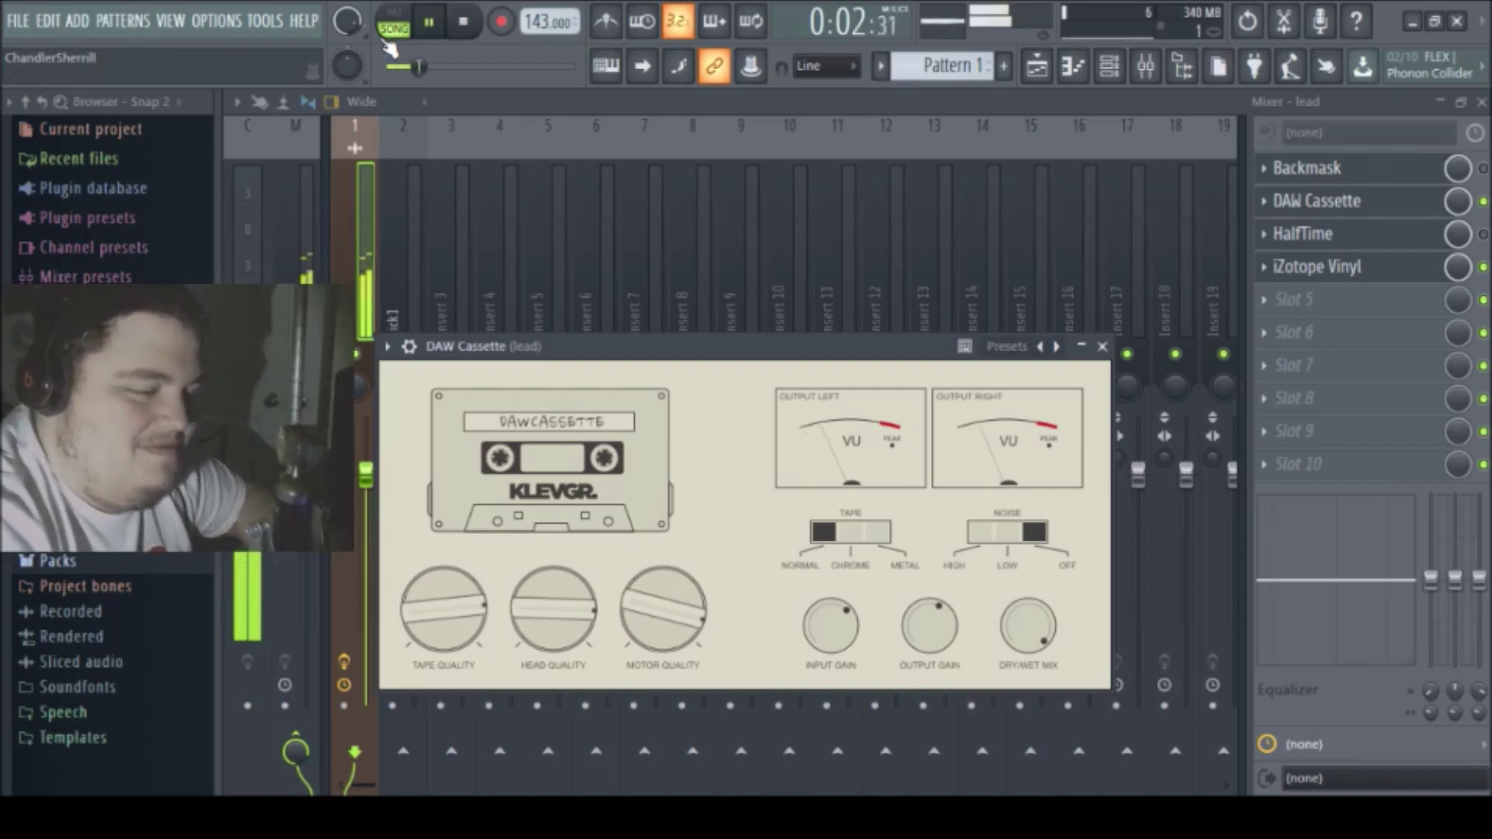
{"action": "left_click", "coordinate": [983, 533]}
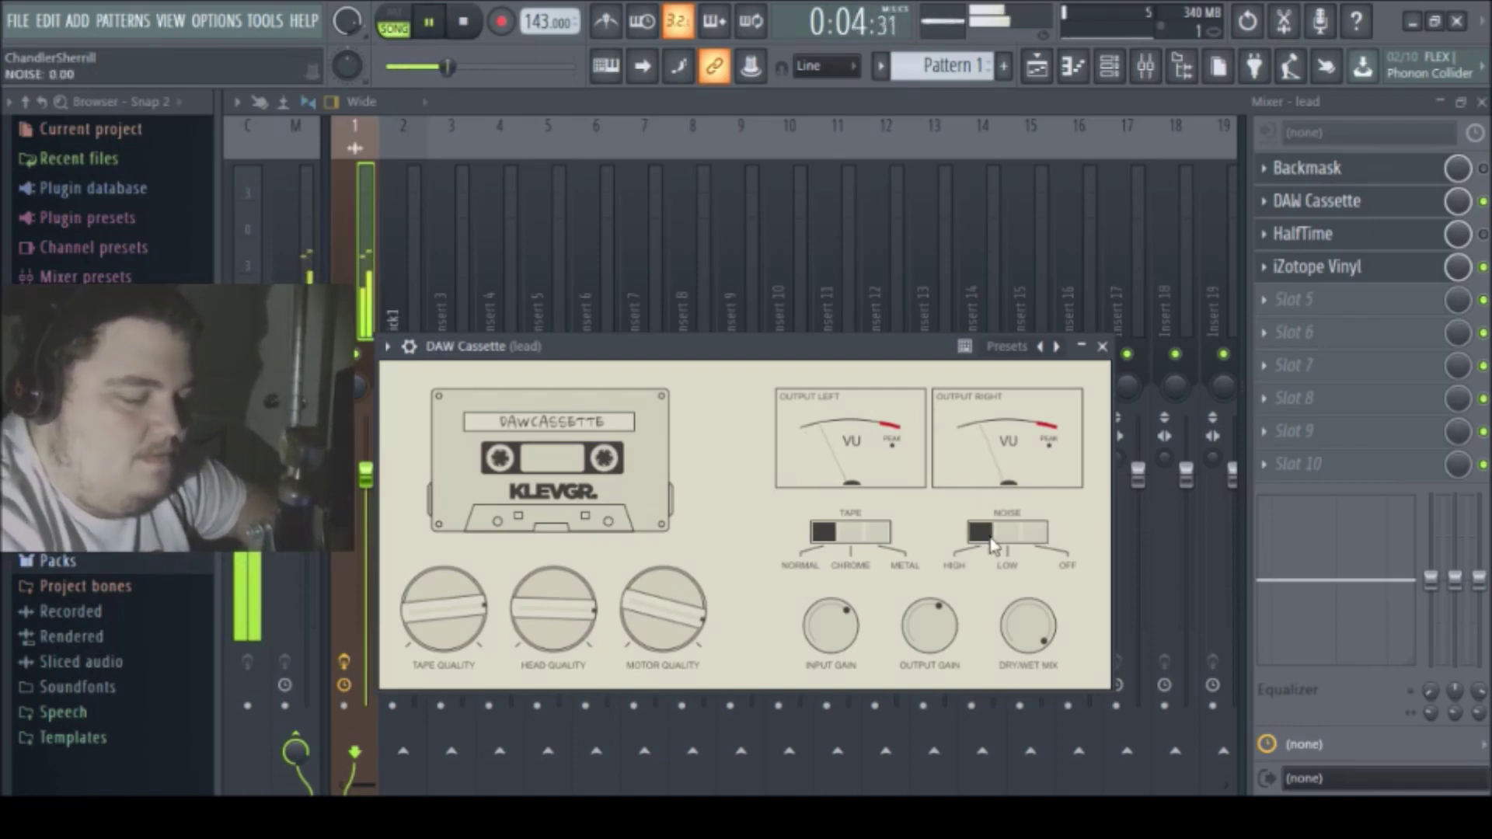
{"action": "left_click", "coordinate": [1007, 534]}
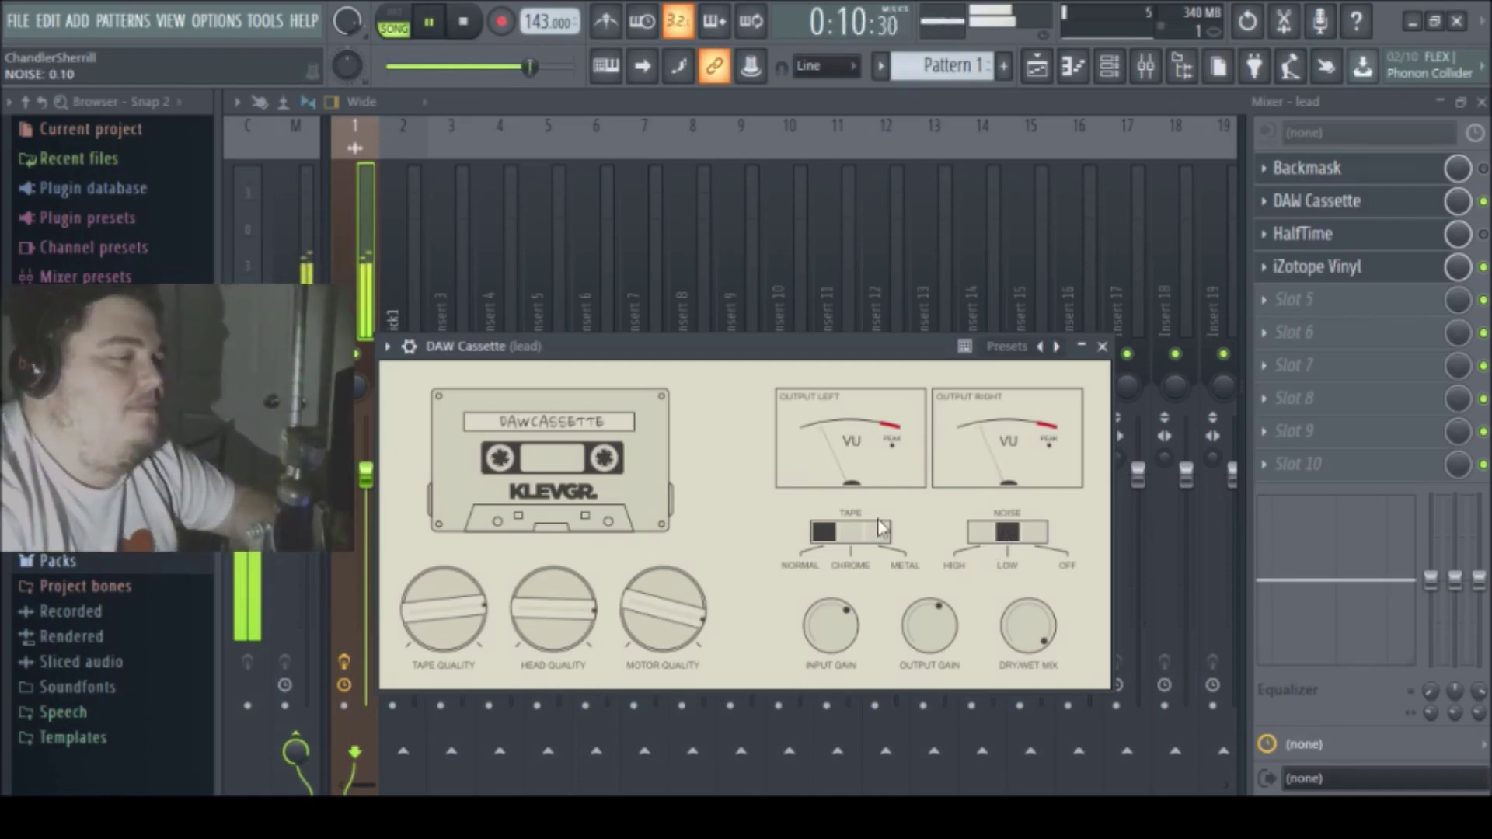
Stop playback, bypass DAW Cassette and iZotope Vinyl on the lead channel, and open HalfTime
{"action": "left_click", "coordinate": [465, 21]}
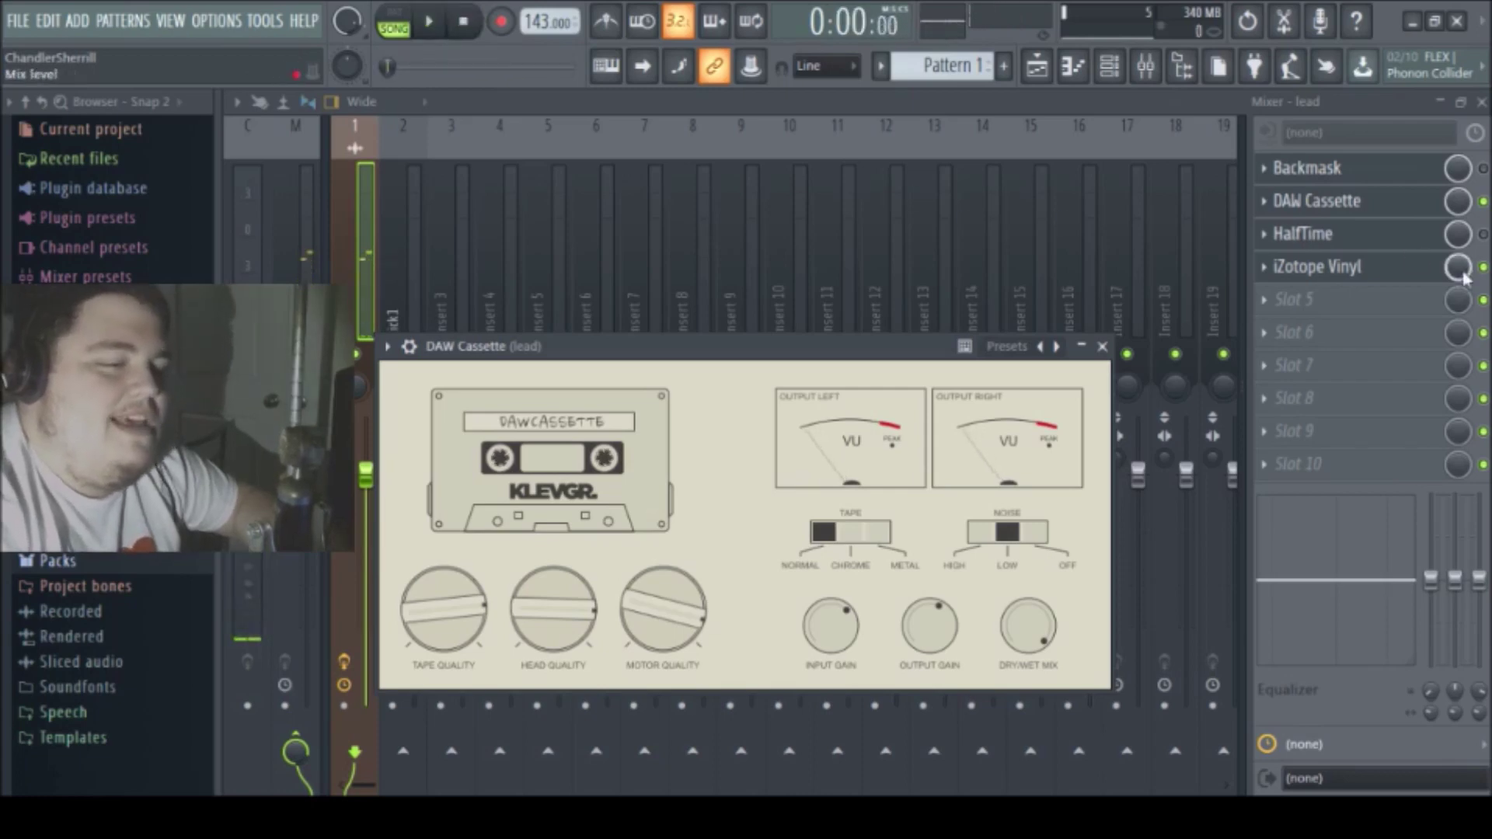
{"action": "left_click", "coordinate": [1482, 201]}
{"action": "left_click", "coordinate": [1482, 266]}
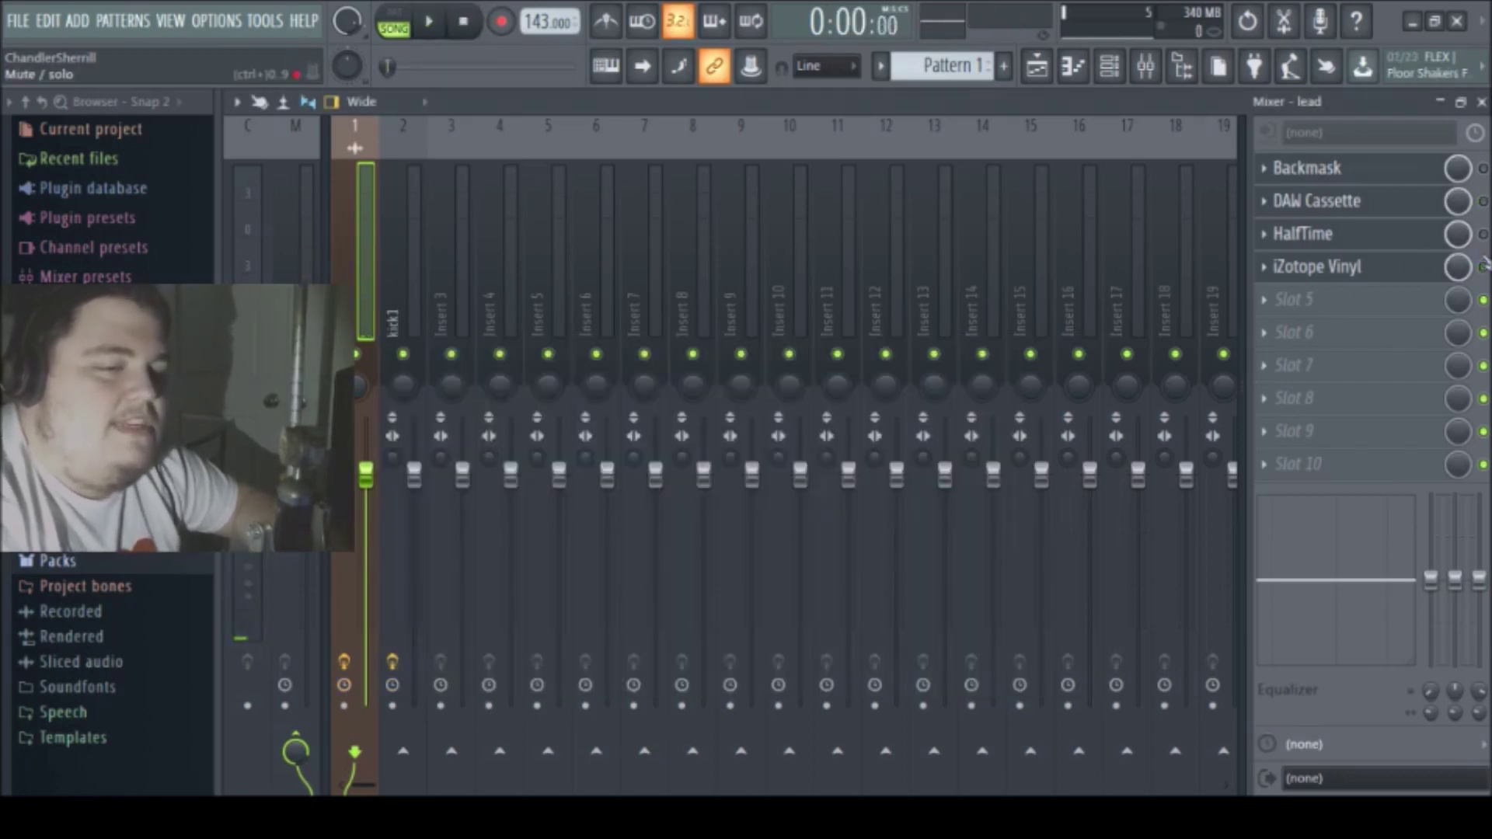
{"action": "left_click", "coordinate": [1363, 238]}
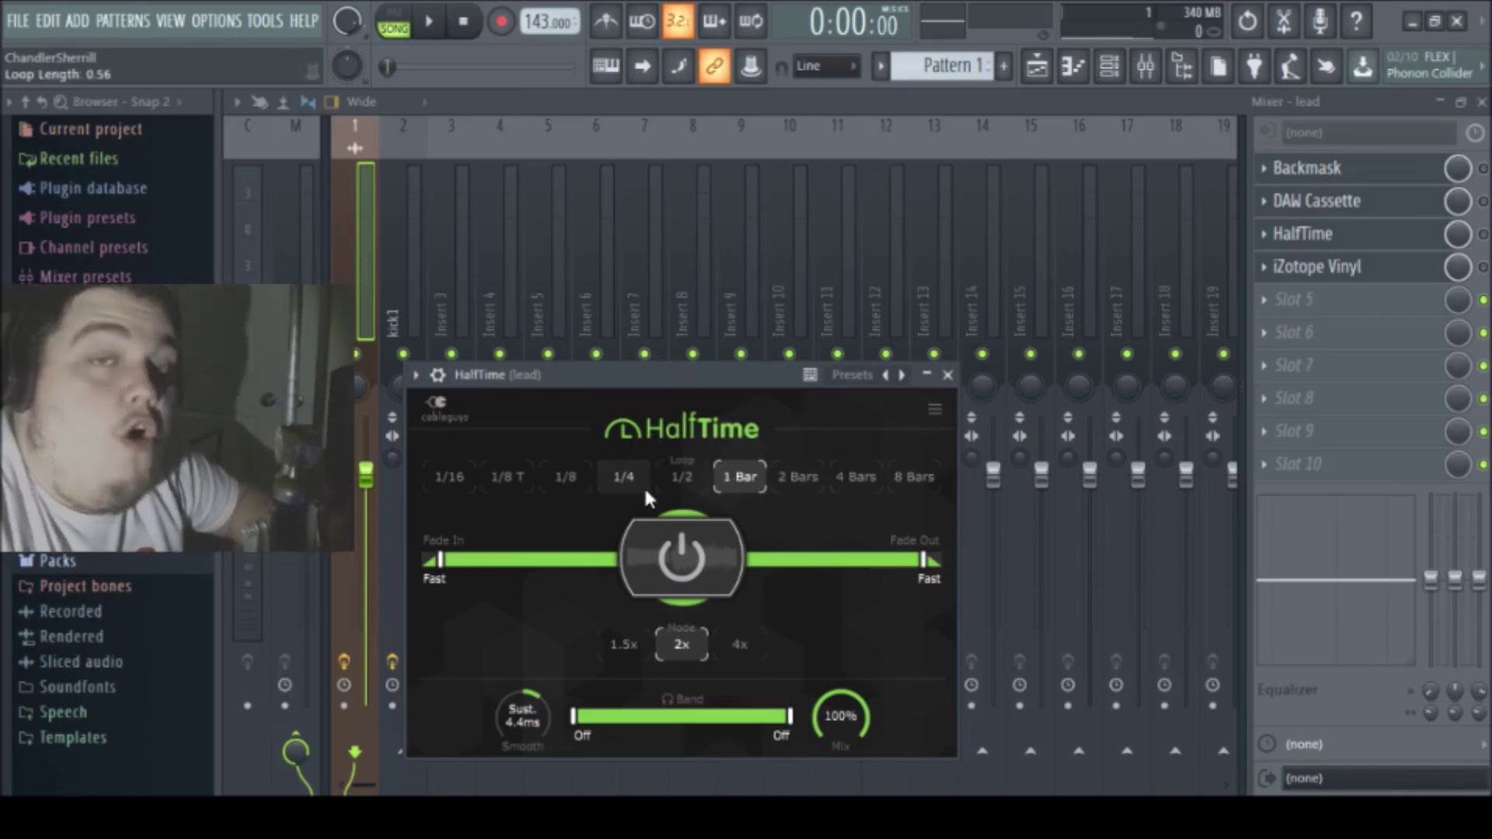
Play the lead loop dry, enable HalfTime to hear it at 1 Bar and 2x, and stop playback
{"action": "key", "text": "space"}
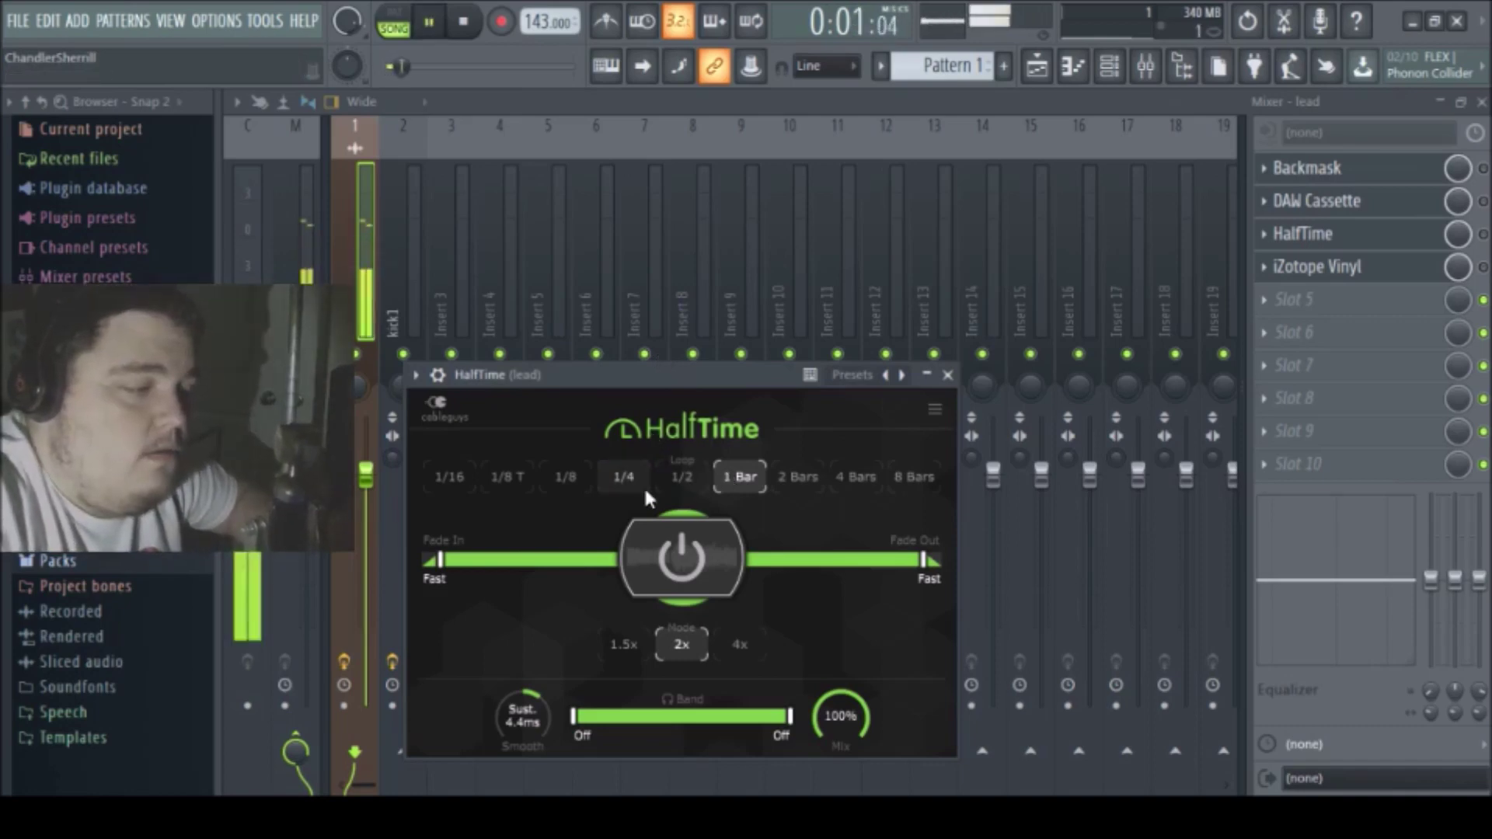
{"action": "left_click", "coordinate": [1483, 235]}
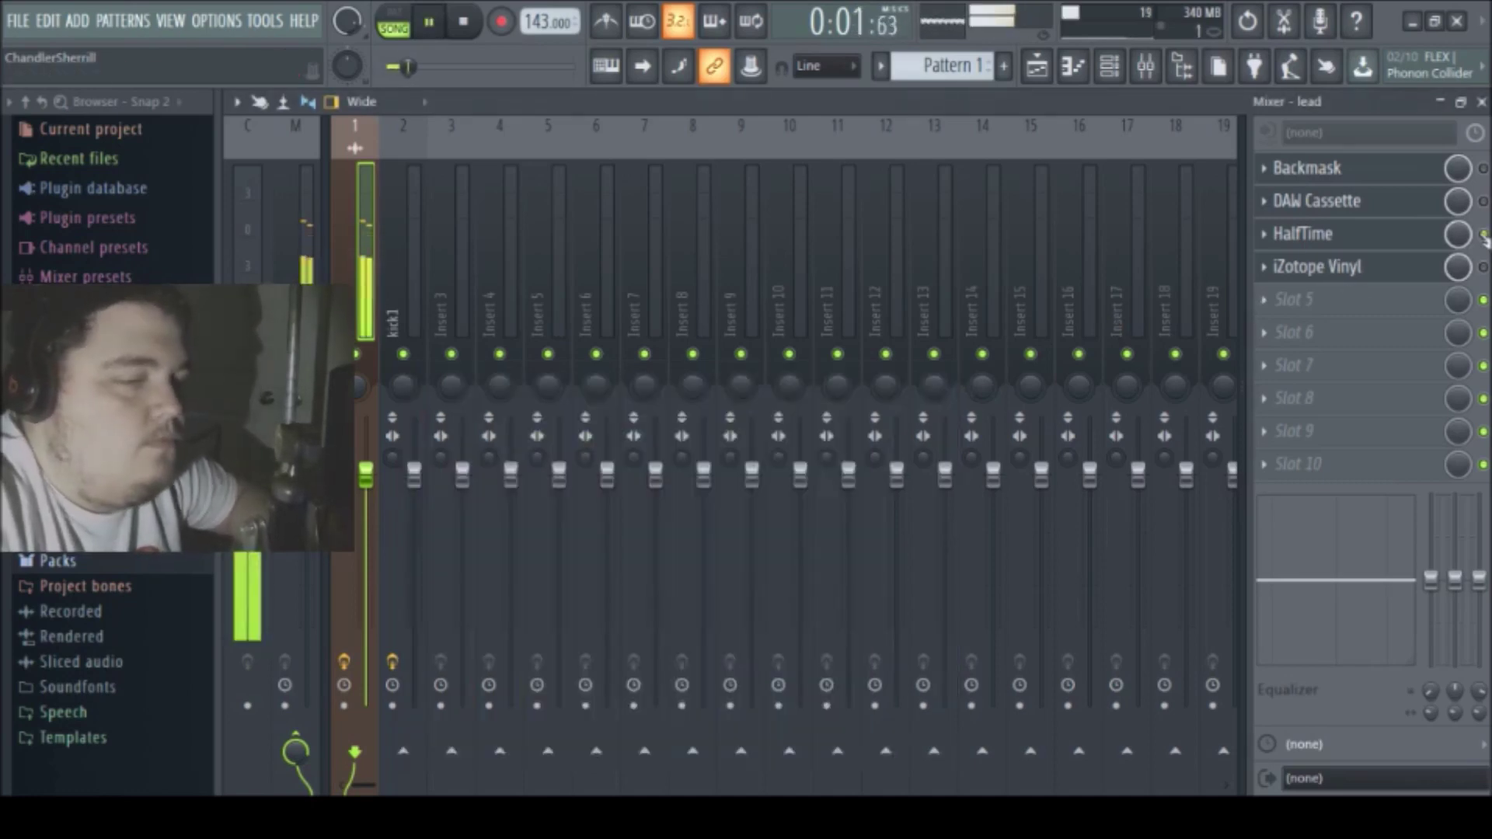
{"action": "left_click", "coordinate": [1413, 240]}
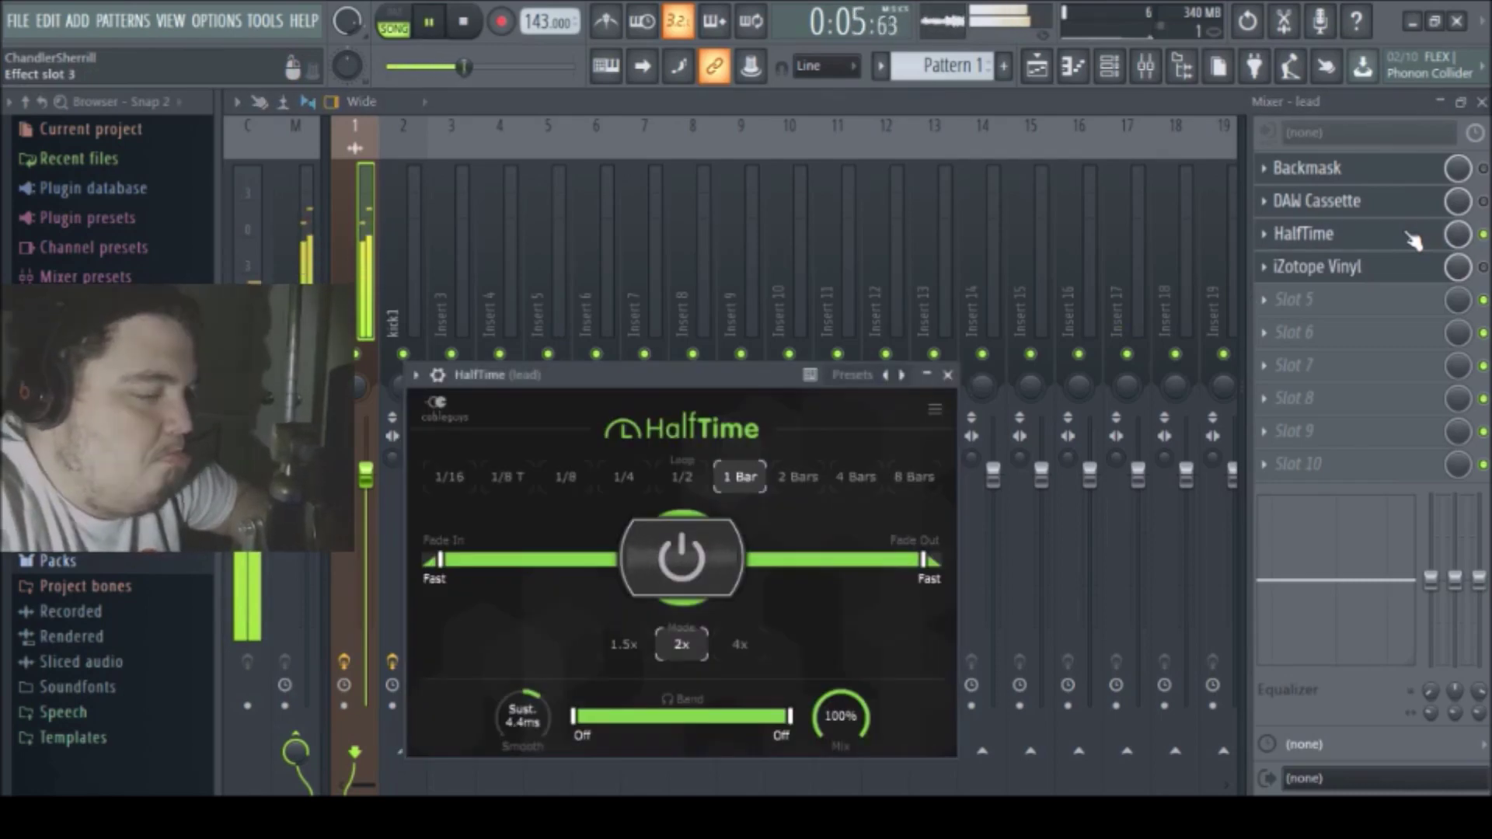
{"action": "key", "text": "space"}
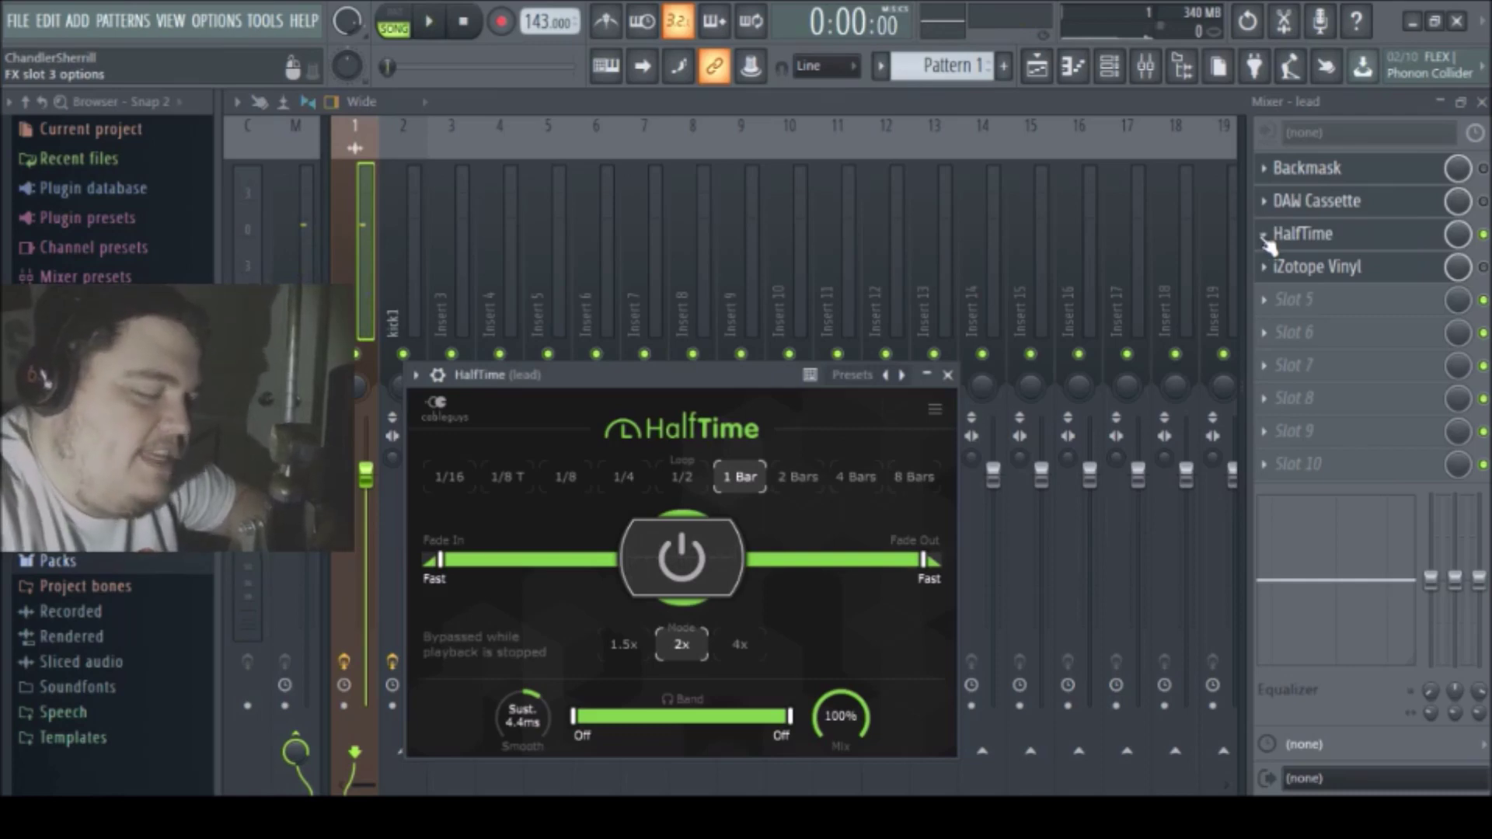
Set HalfTime's loop length to 1/8 after trying 1/2, playing the lead loop with each of the two lengths
{"action": "left_click", "coordinate": [683, 480]}
{"action": "key", "text": "space"}
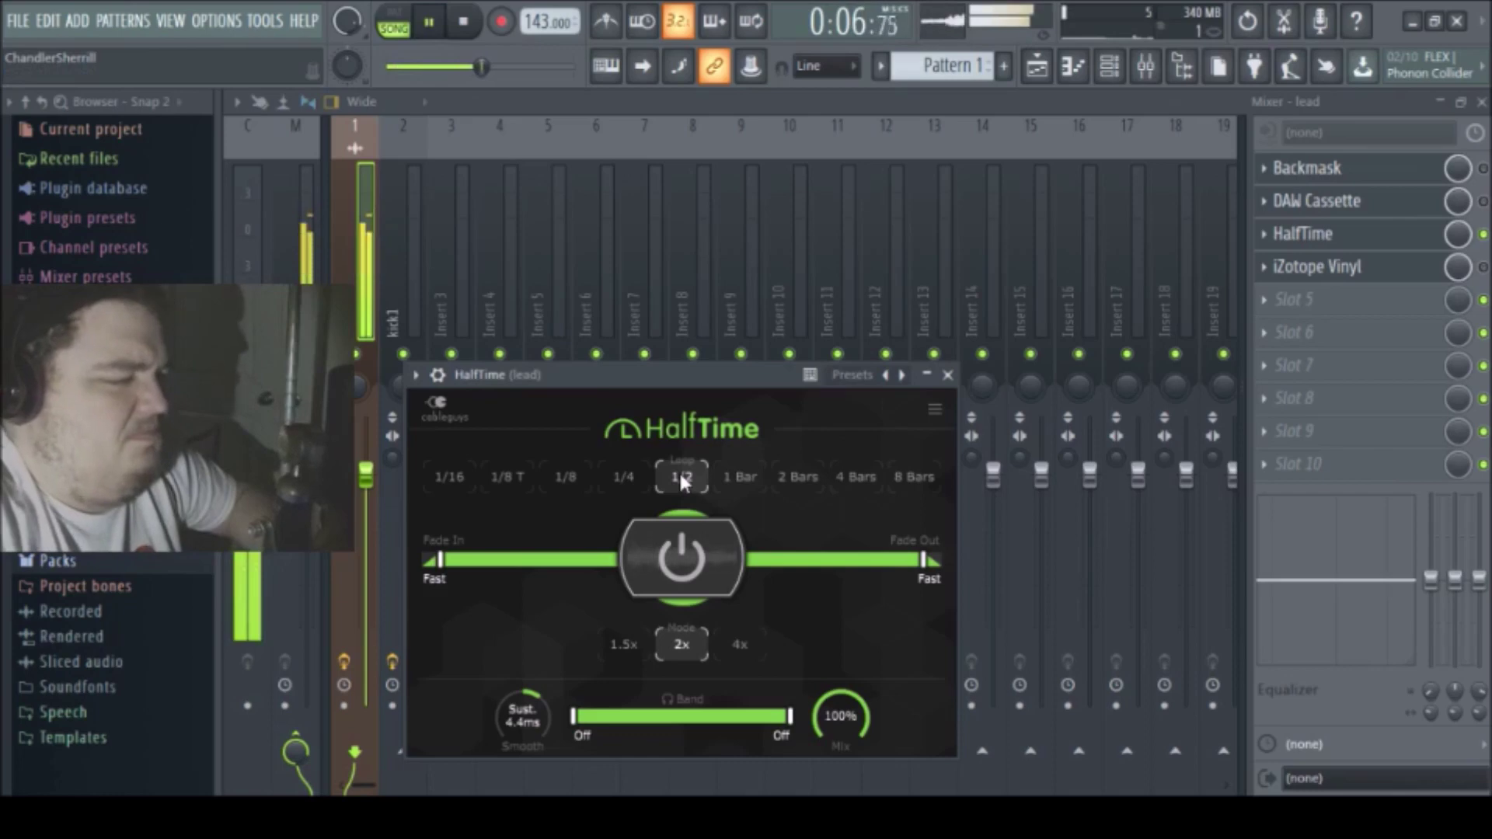
{"action": "key", "text": "space"}
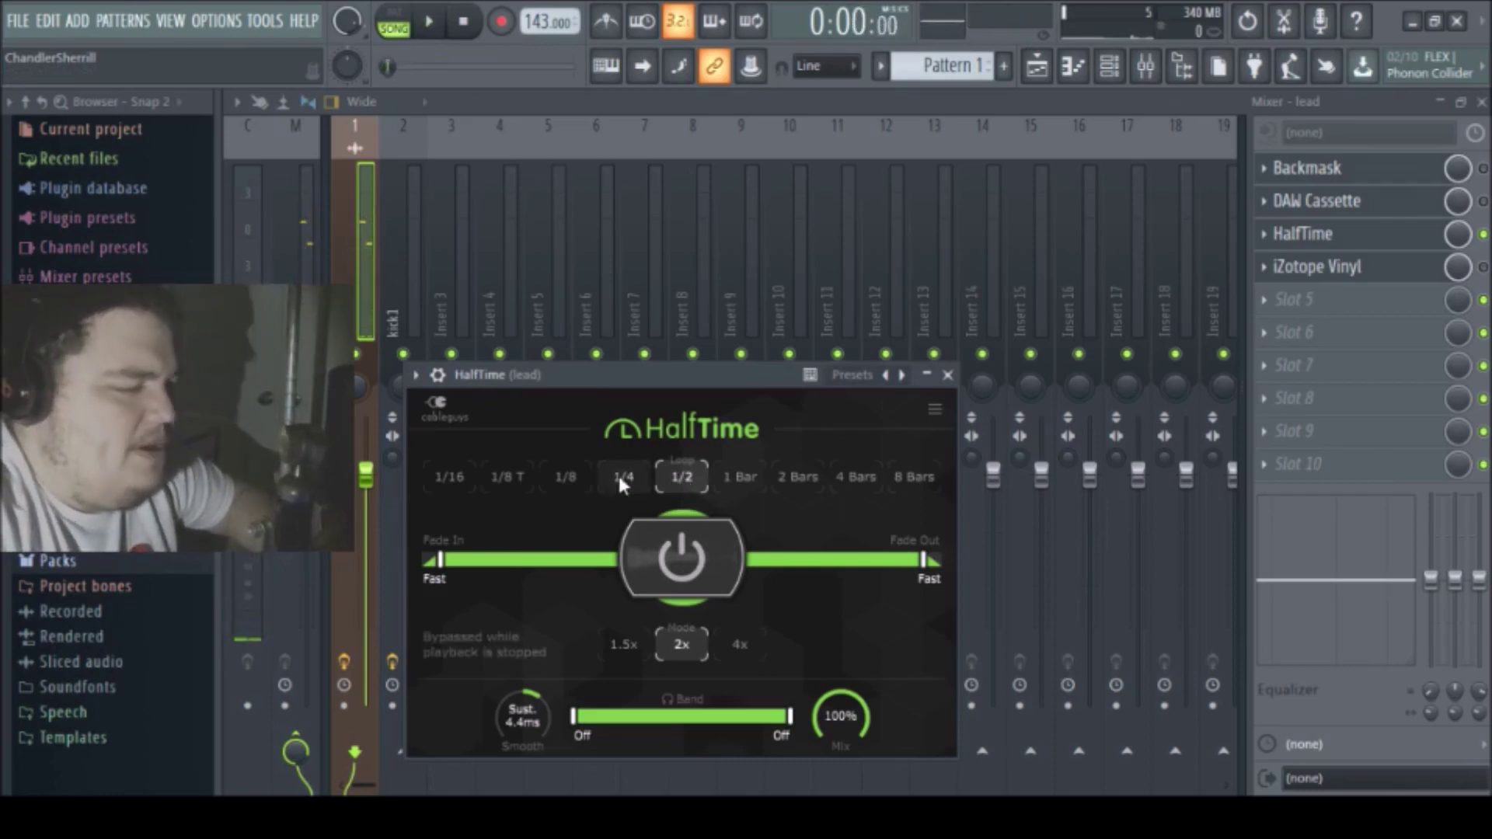
{"action": "left_click", "coordinate": [624, 475]}
{"action": "left_click", "coordinate": [570, 478]}
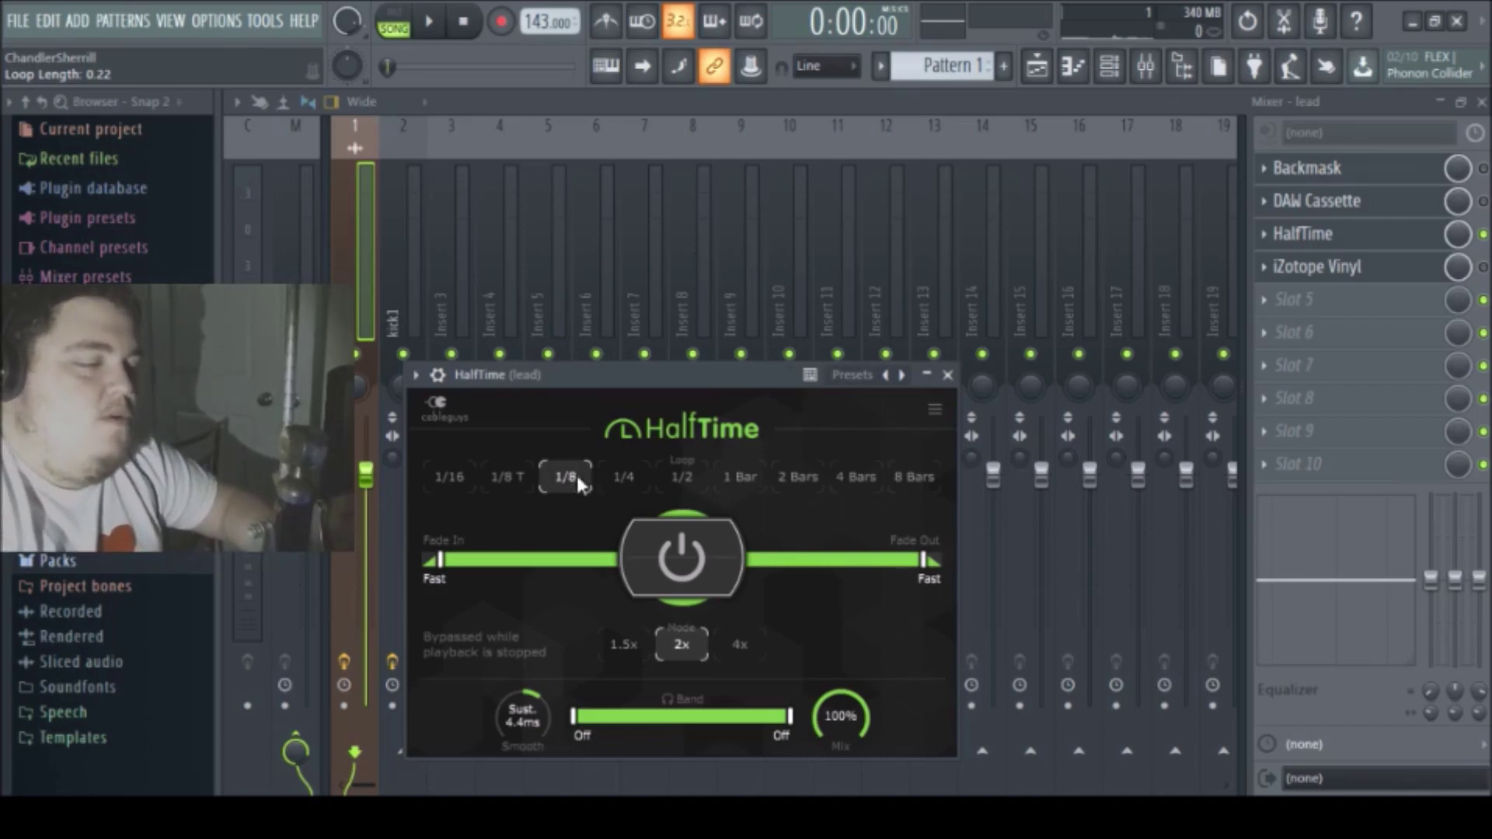
{"action": "key", "text": "space"}
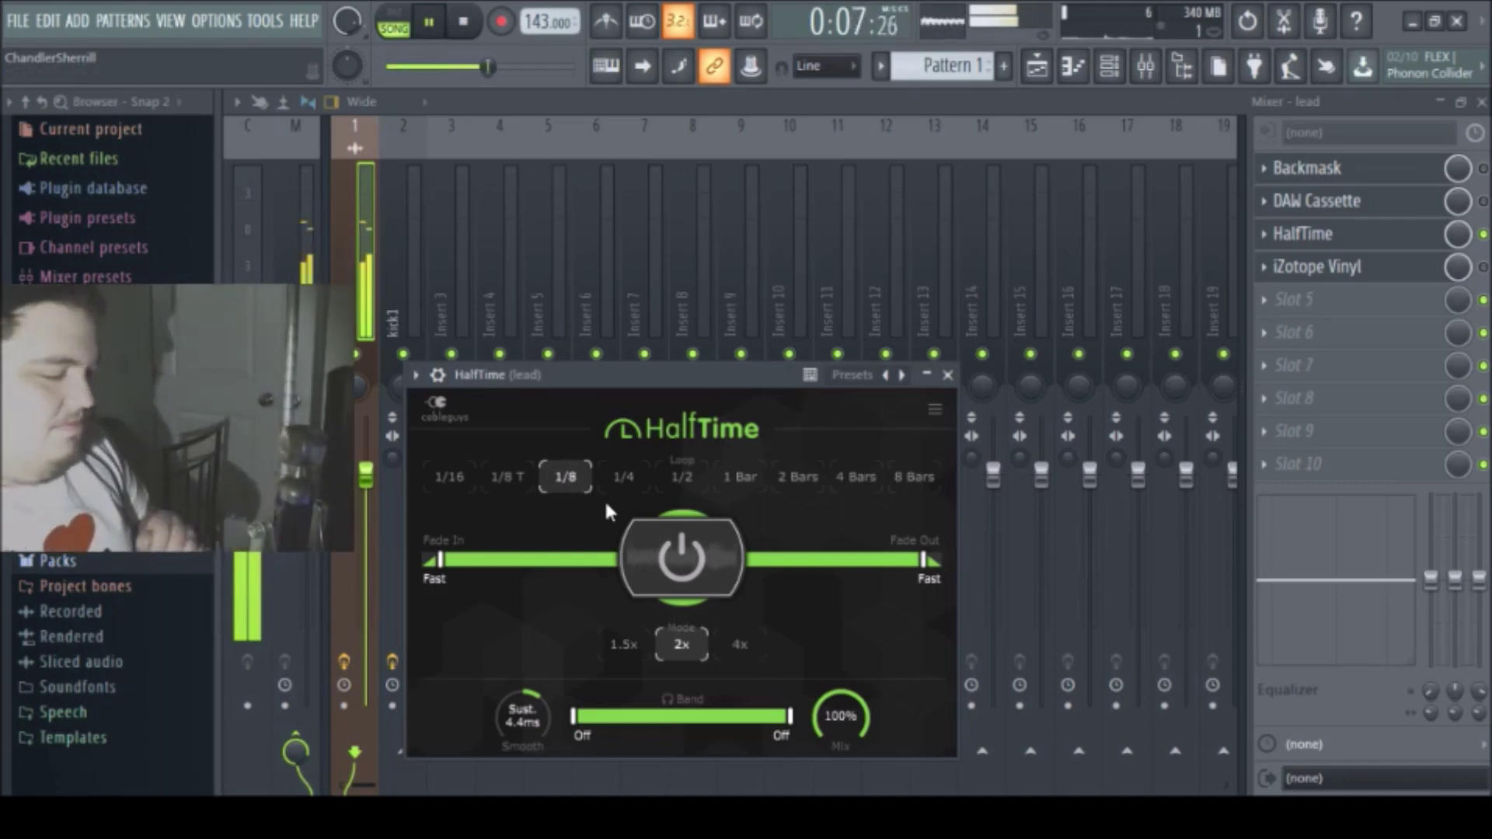
{"action": "key", "text": "space"}
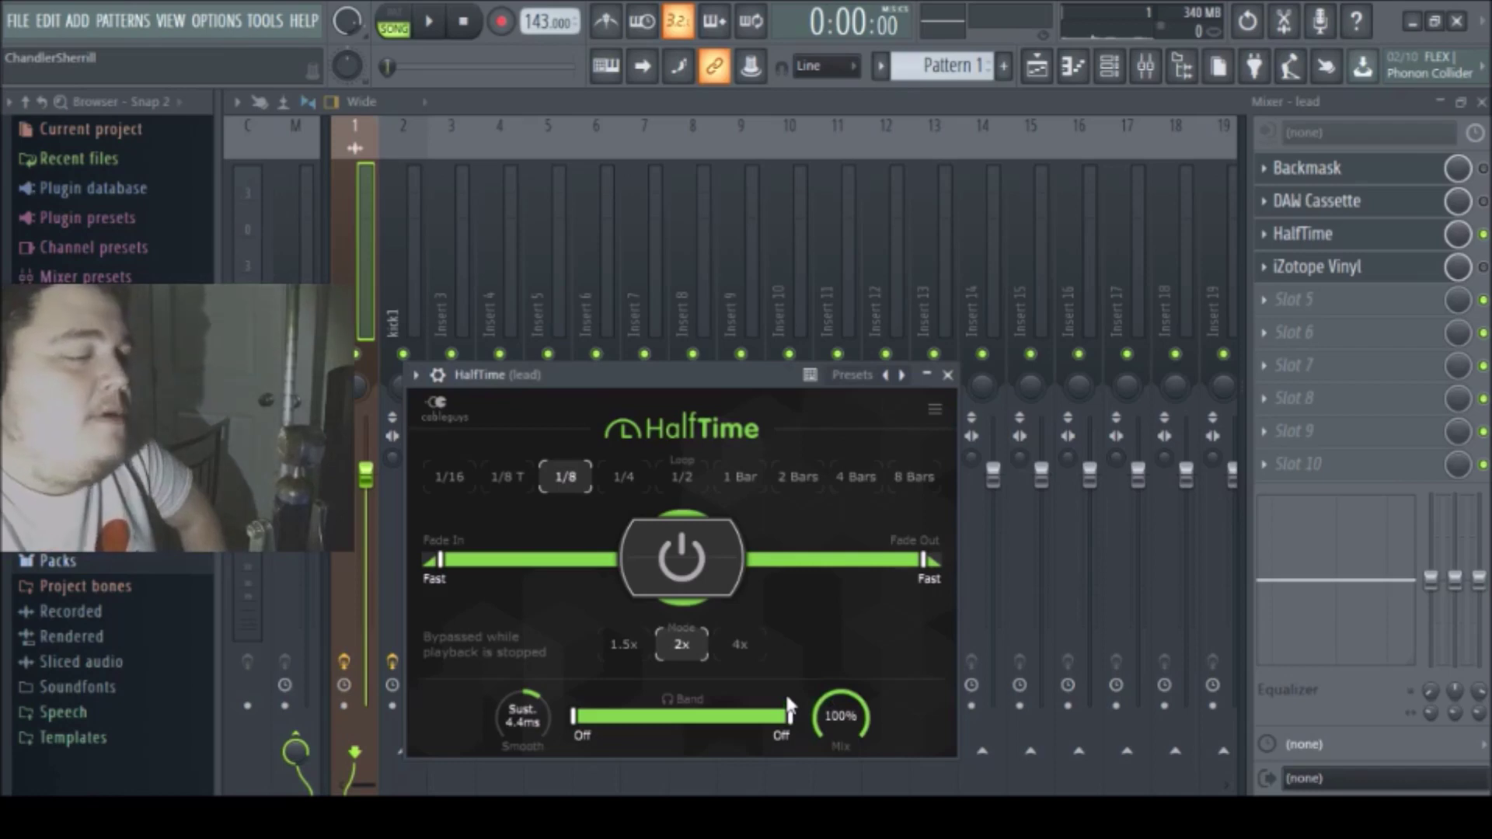
Set HalfTime's mix to 35% after trying 30%, auditioning the lead loop with both amounts
{"action": "left_click_drag", "start_coordinate": [859, 741], "coordinate": [860, 804]}
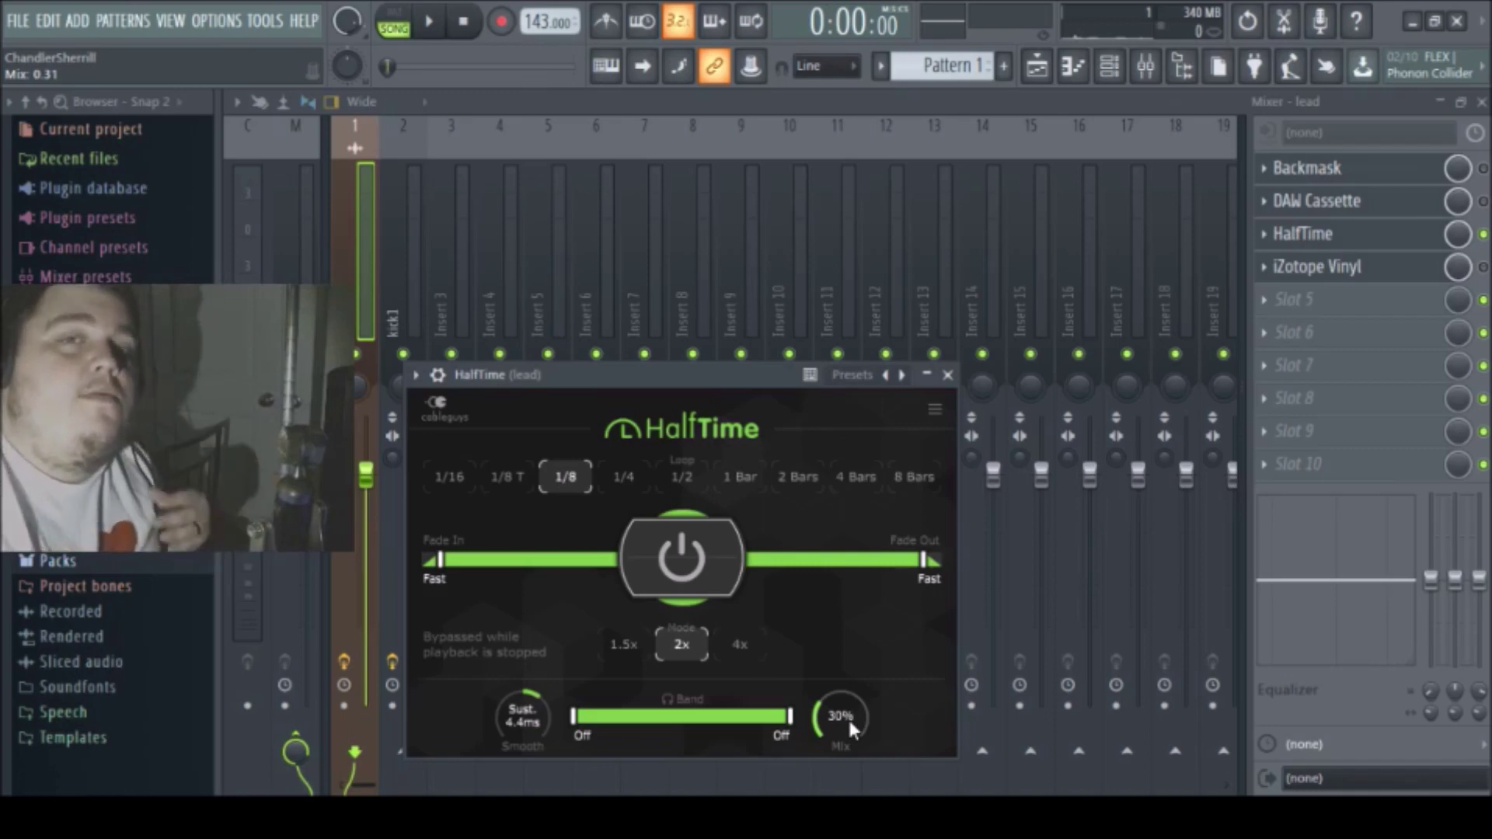
{"action": "key", "text": "space"}
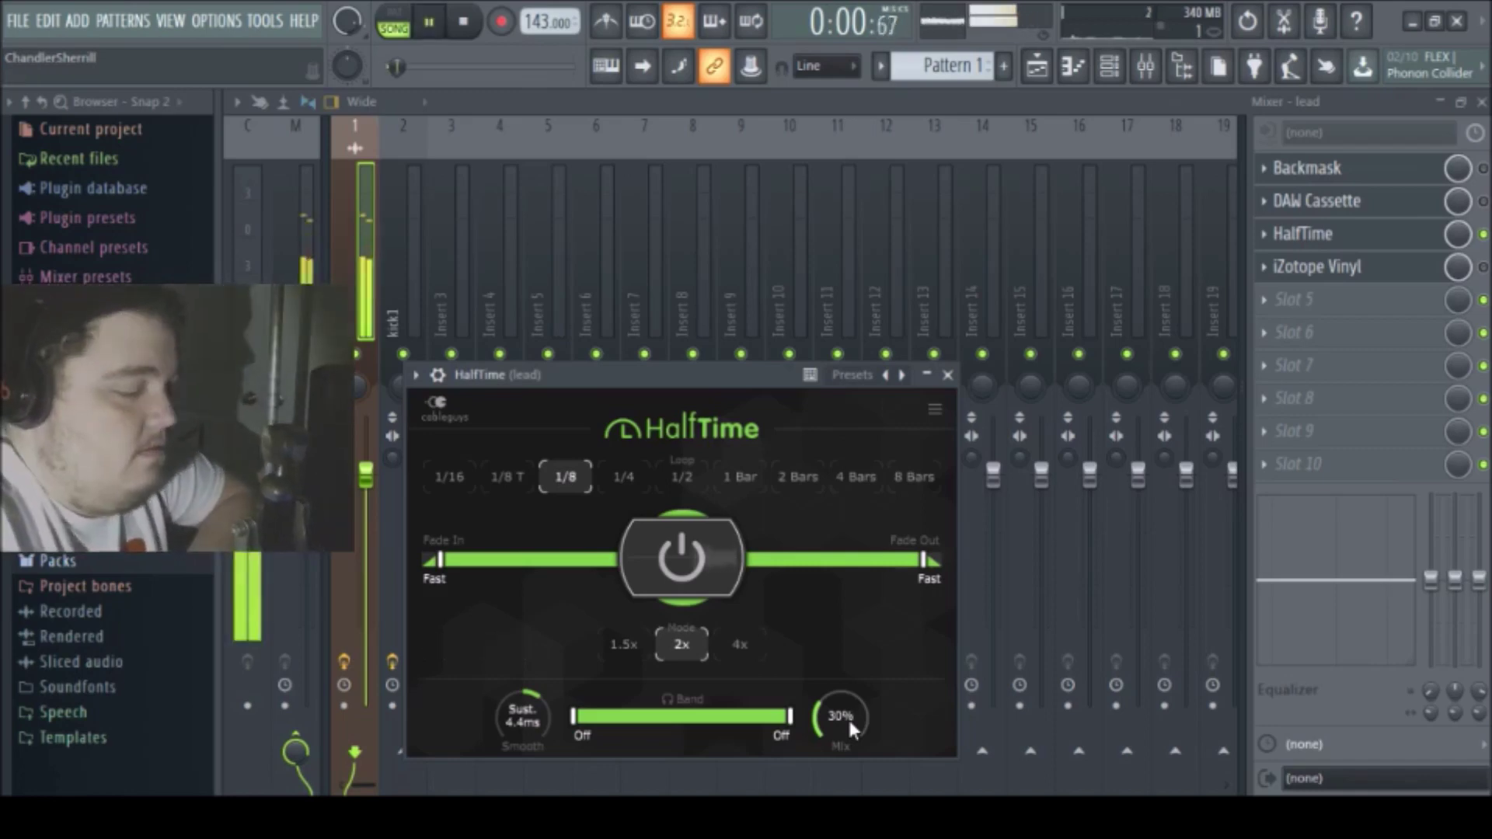
{"action": "left_click_drag", "start_coordinate": [847, 718], "coordinate": [847, 708]}
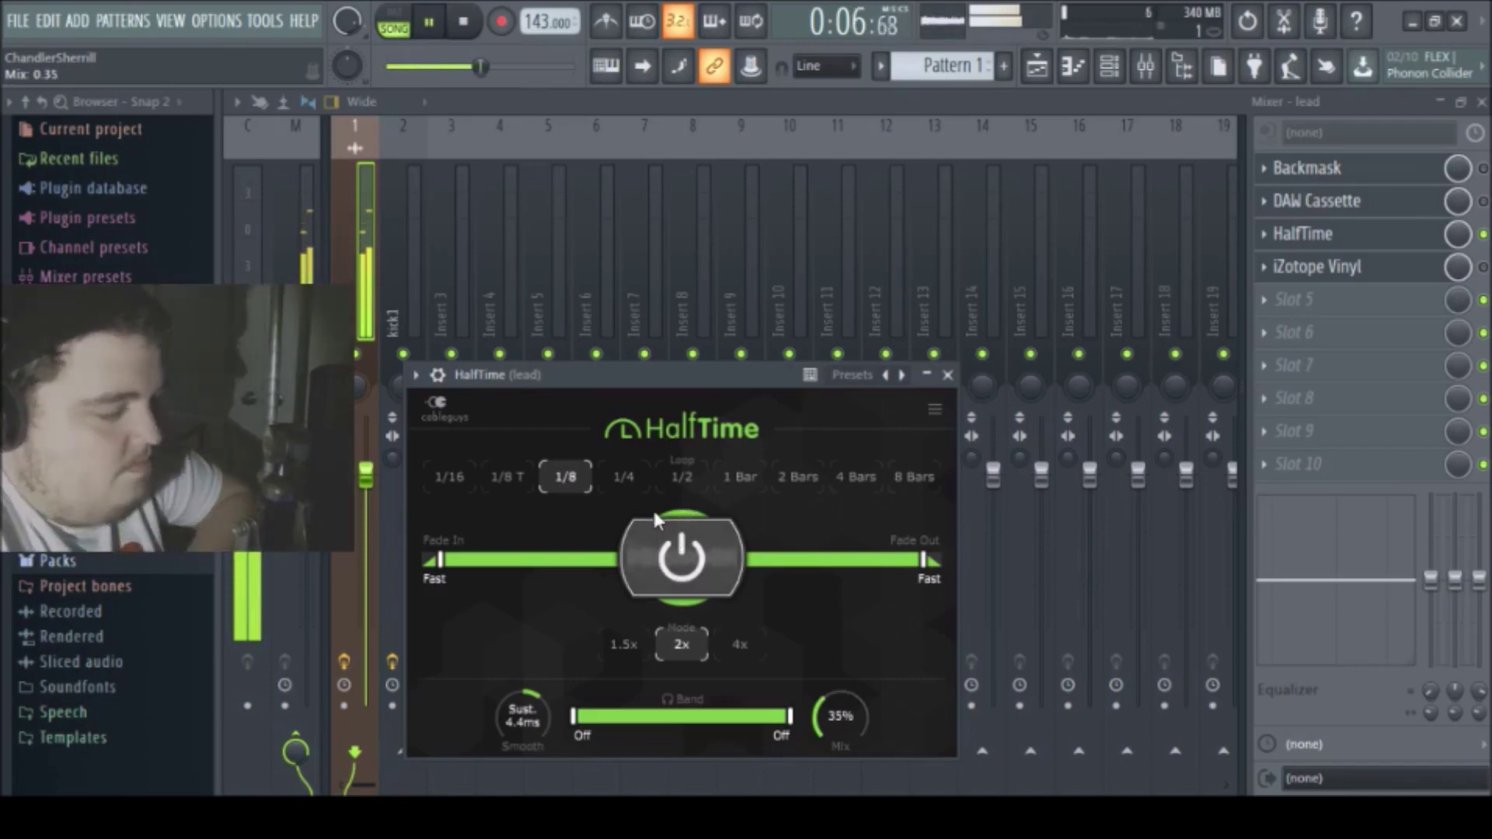
{"action": "key", "text": "space"}
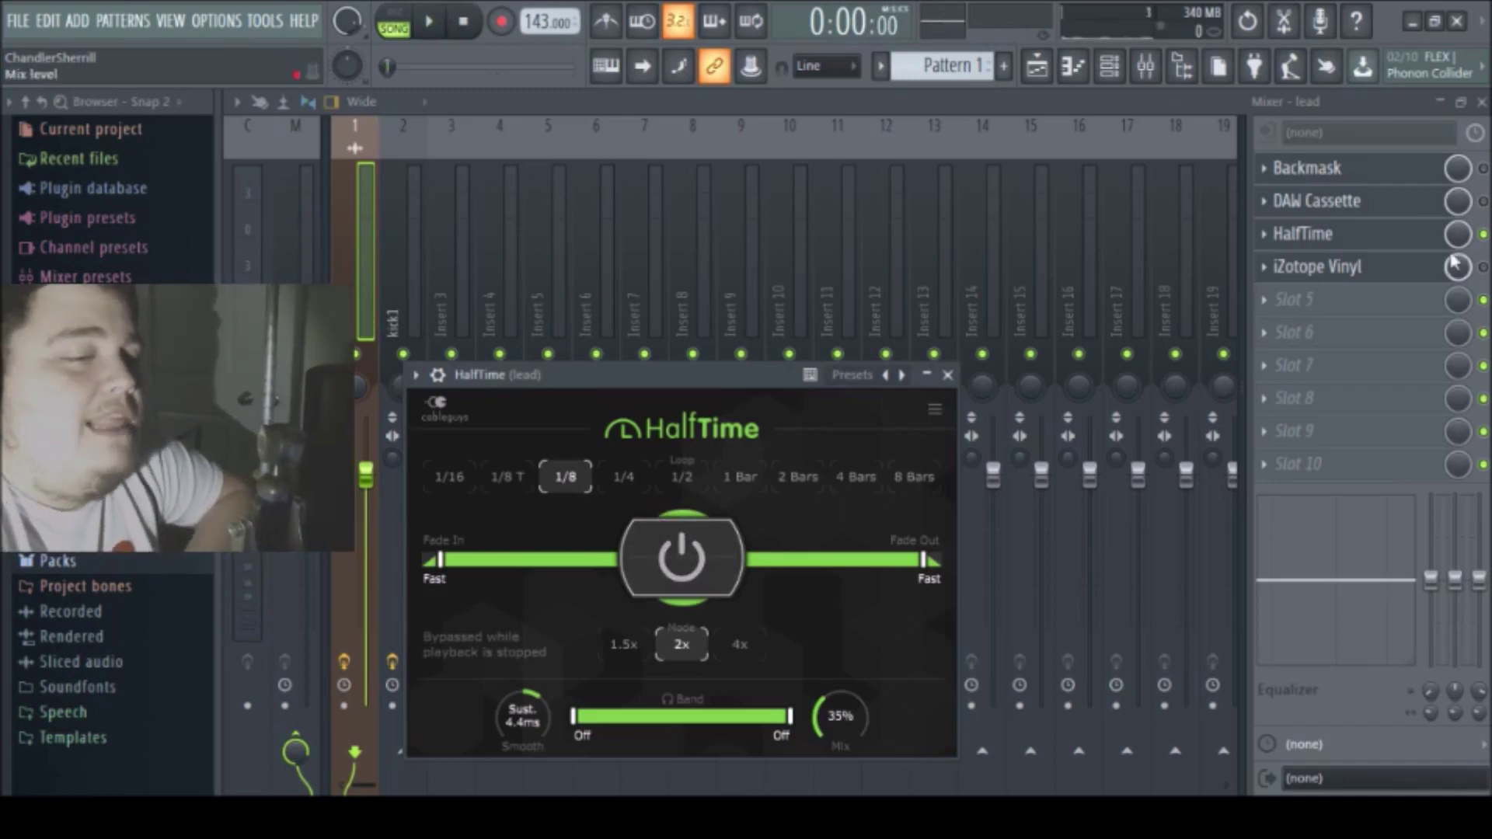
Bypass HalfTime on the lead channel, and enable and open iZotope Vinyl instead
{"action": "left_click", "coordinate": [1483, 234]}
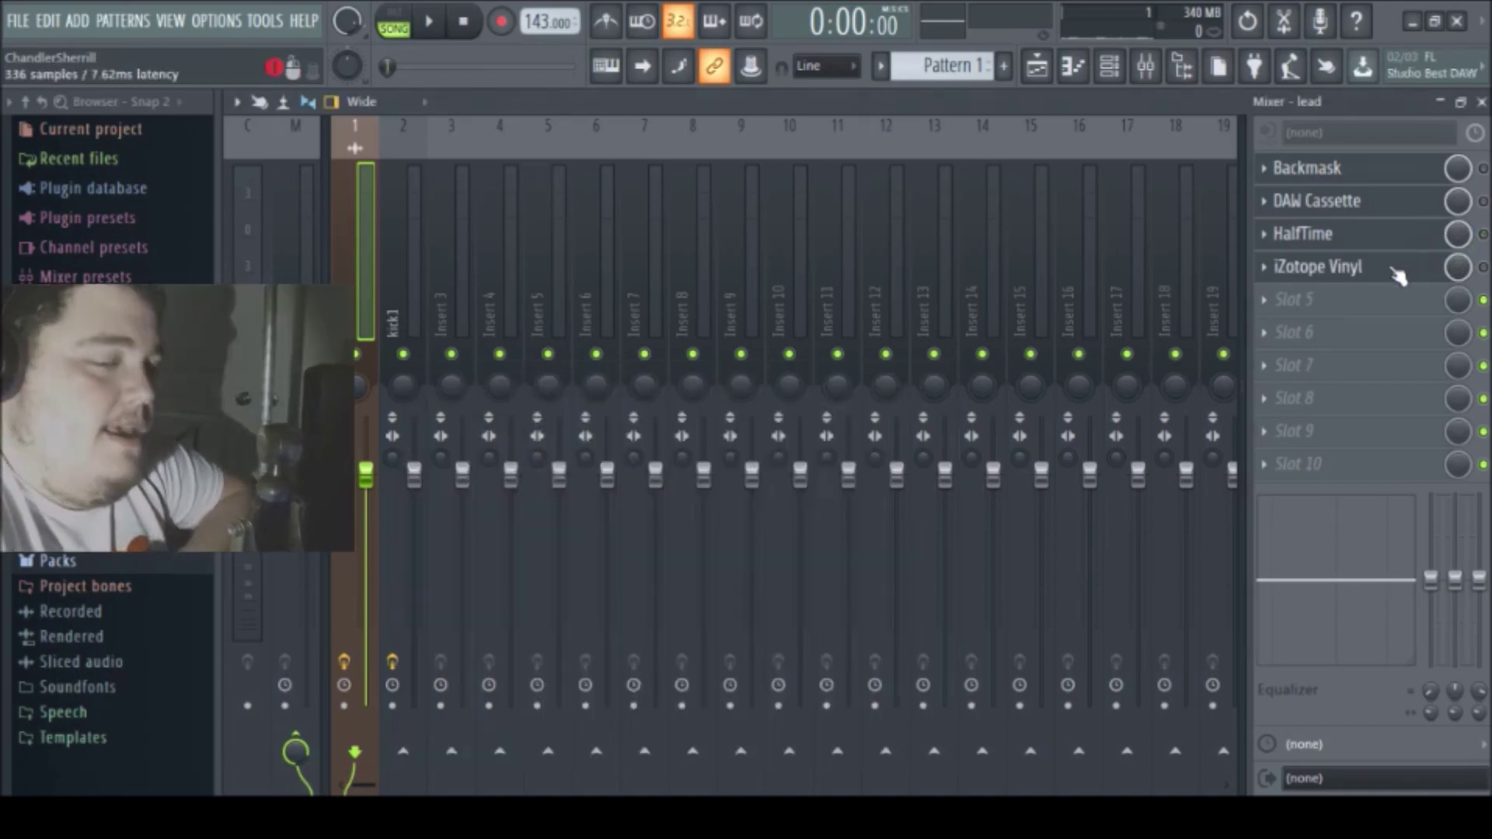
{"action": "left_click", "coordinate": [1483, 267]}
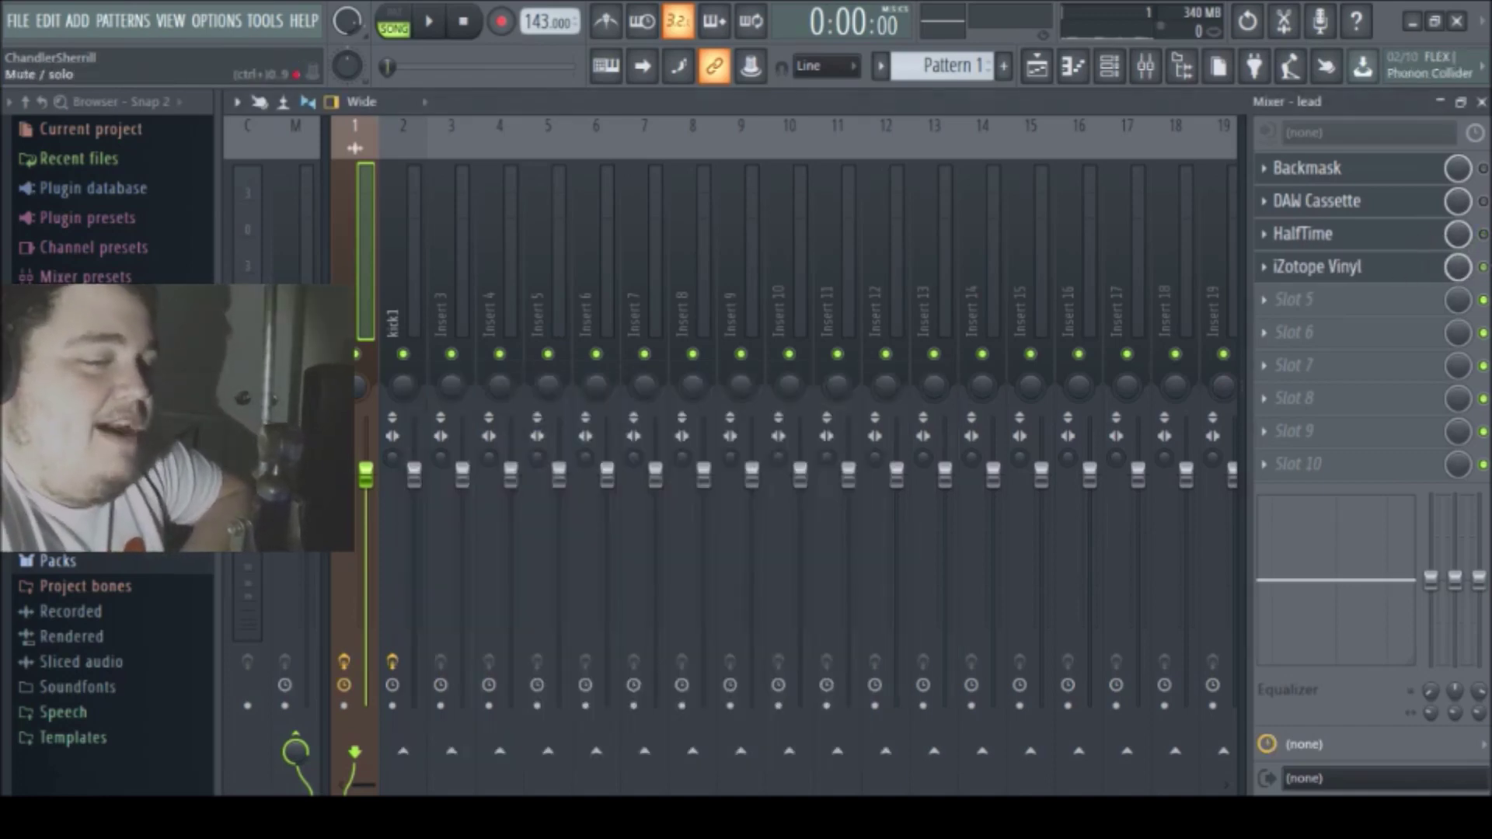
{"action": "left_click", "coordinate": [1391, 268]}
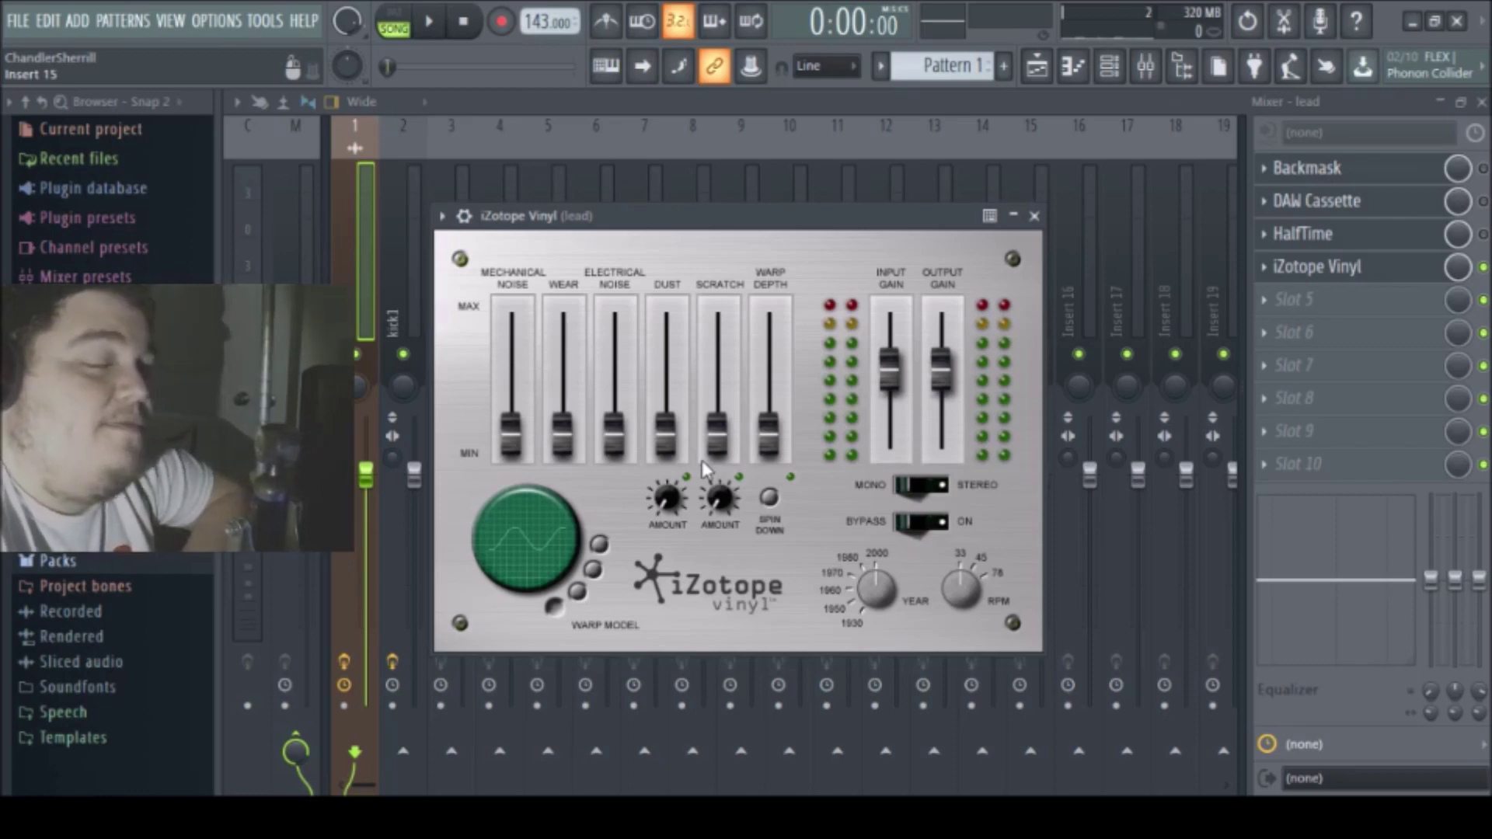
Raise Vinyl's scratch and dust levels slightly, start playback and set its mechanical noise to -13.16 dB
{"action": "left_click_drag", "start_coordinate": [705, 440], "coordinate": [705, 417]}
{"action": "left_click_drag", "start_coordinate": [670, 429], "coordinate": [669, 424]}
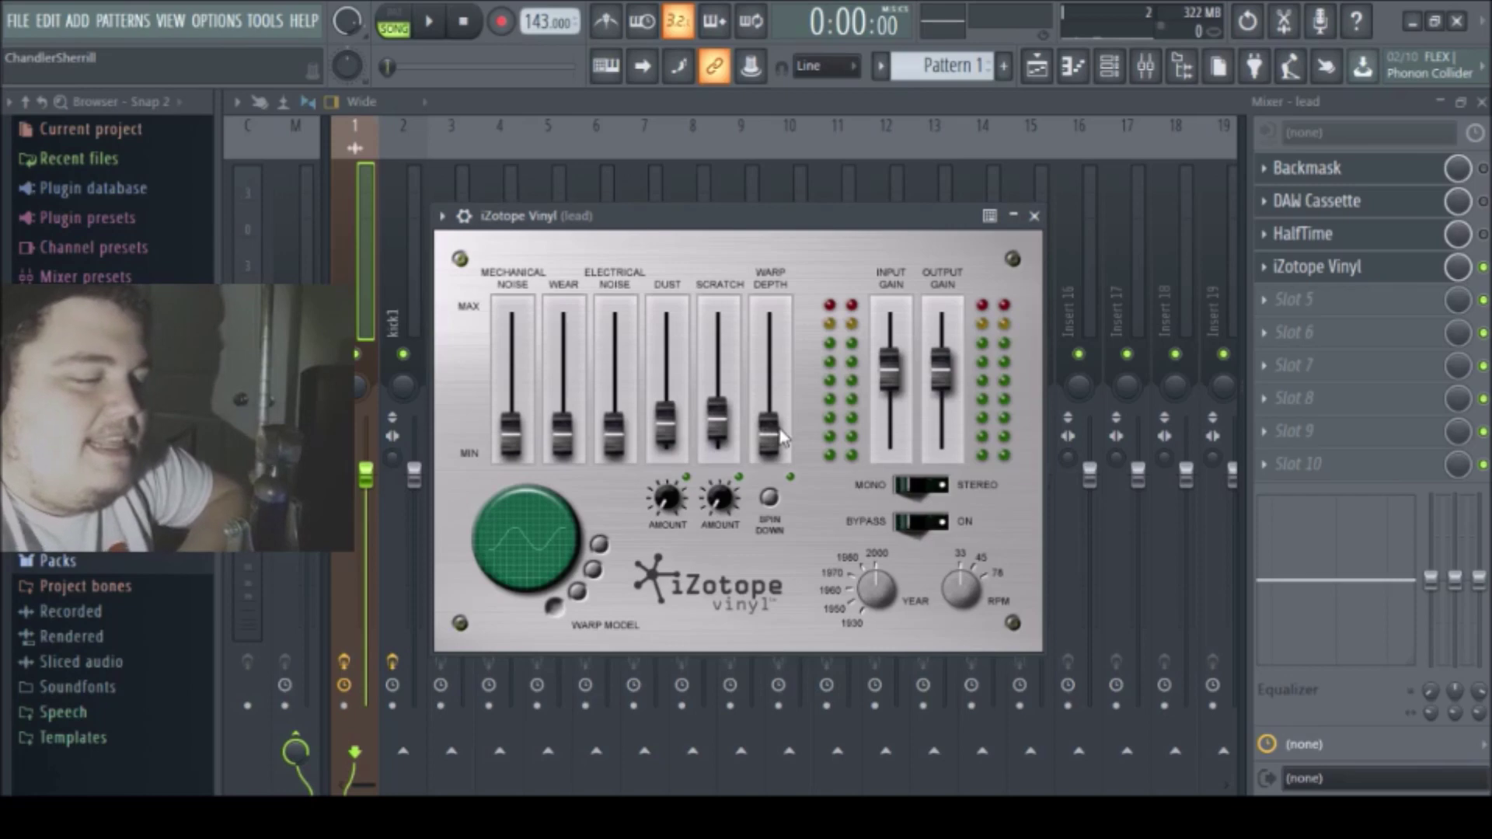
{"action": "left_click", "coordinate": [426, 39]}
{"action": "left_click_drag", "start_coordinate": [514, 429], "coordinate": [526, 396]}
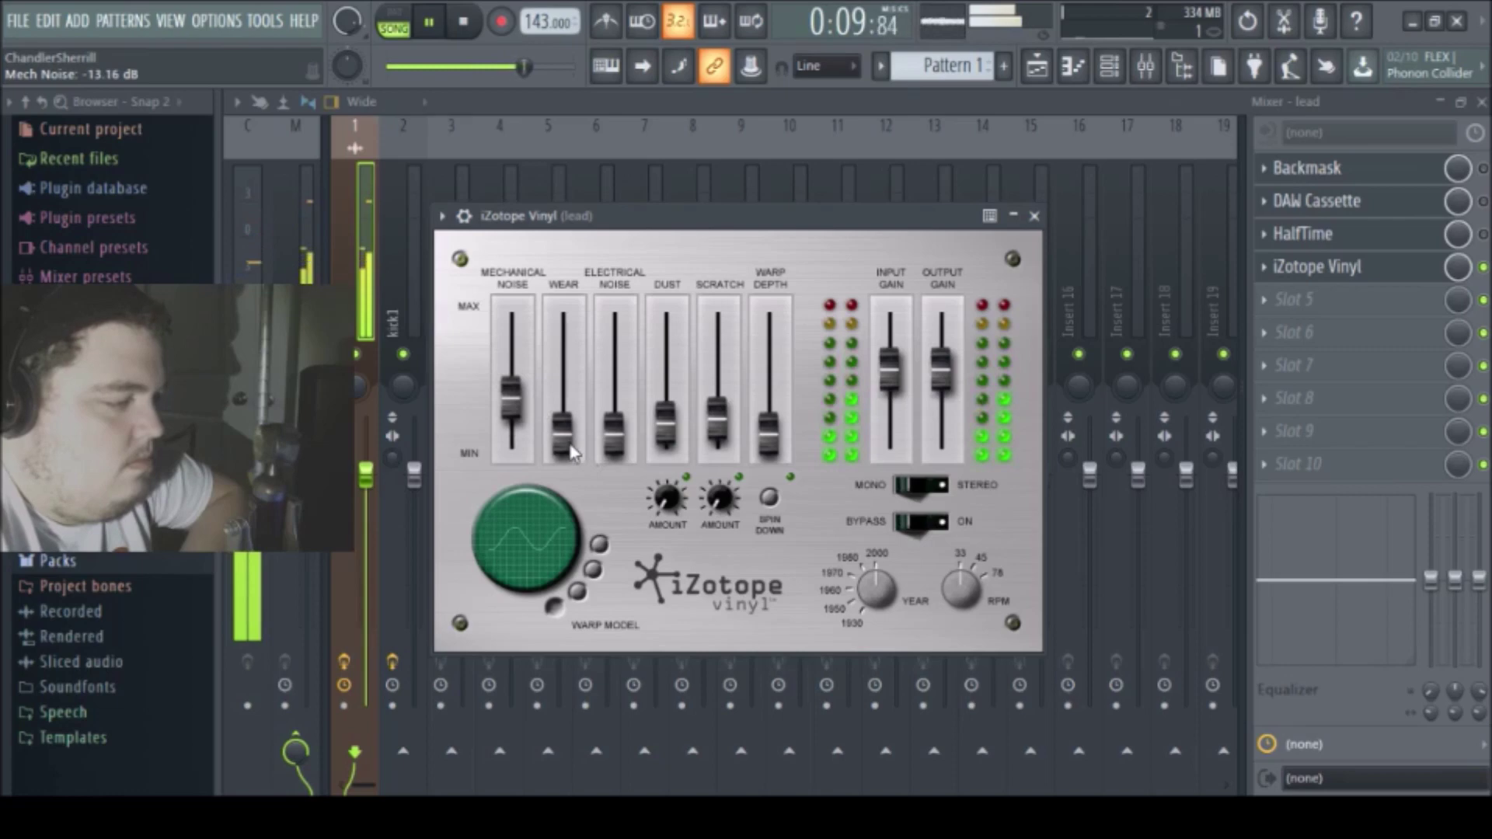
Raise Vinyl's wear and electrical noise, set its dust gain to -21.33 dB, and adjust the scratch amount to 10.00% during playback
{"action": "left_click_drag", "start_coordinate": [571, 451], "coordinate": [676, 318]}
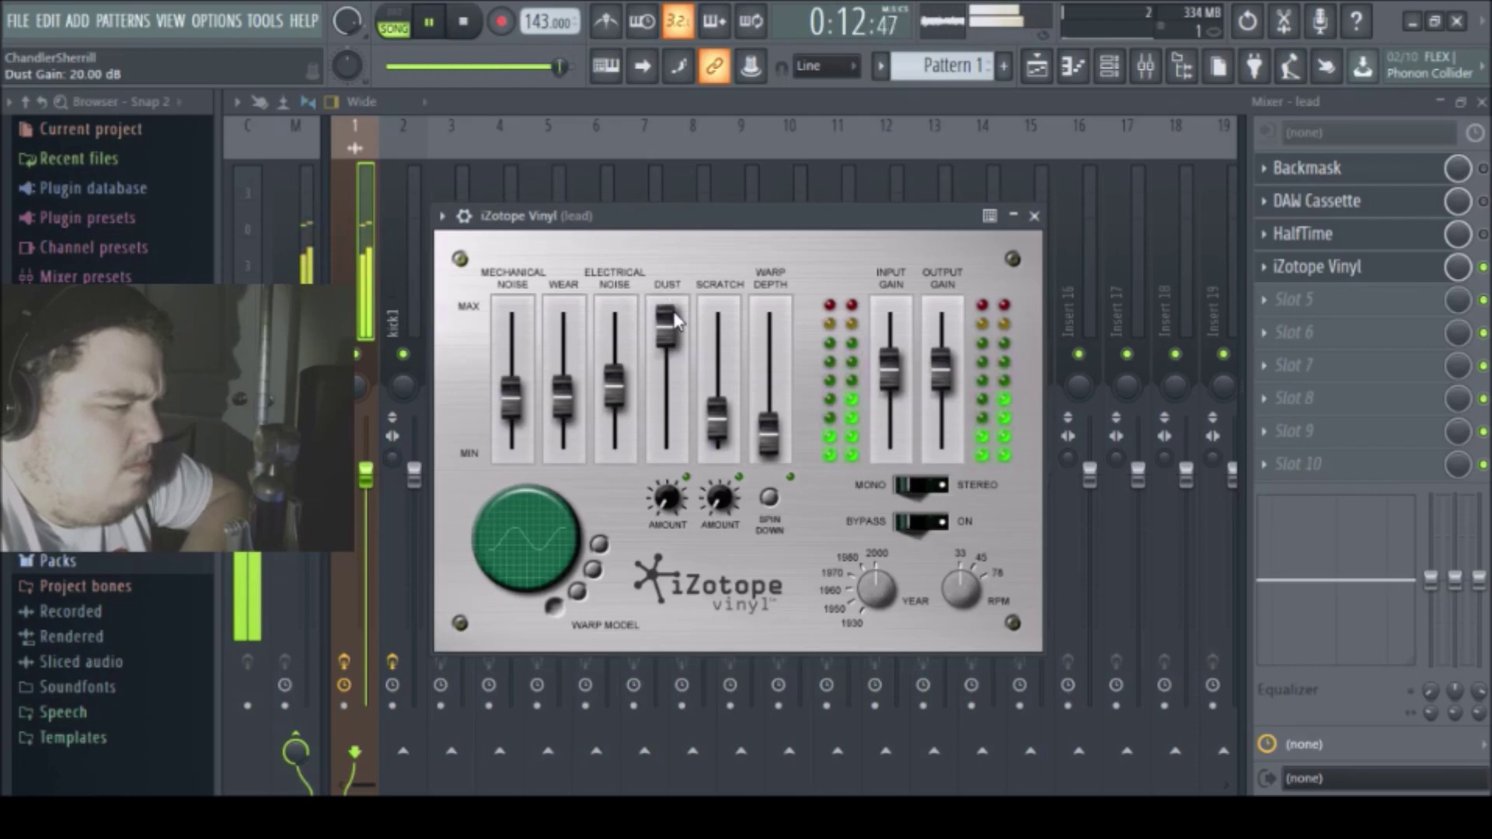
{"action": "left_click_drag", "start_coordinate": [675, 320], "coordinate": [678, 435]}
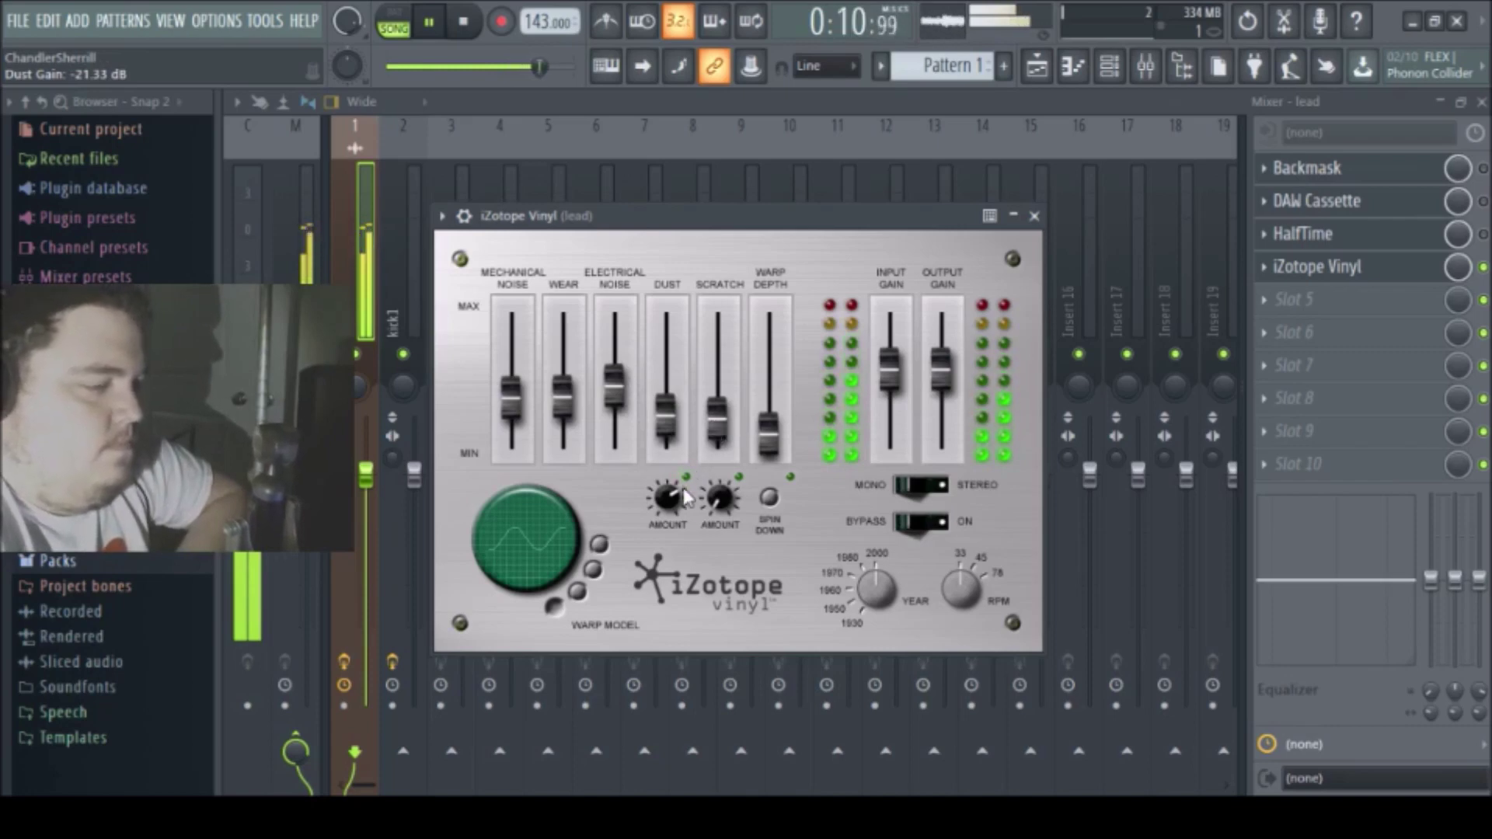
{"action": "left_click_drag", "start_coordinate": [728, 513], "coordinate": [727, 587]}
{"action": "left_click_drag", "start_coordinate": [721, 513], "coordinate": [710, 492]}
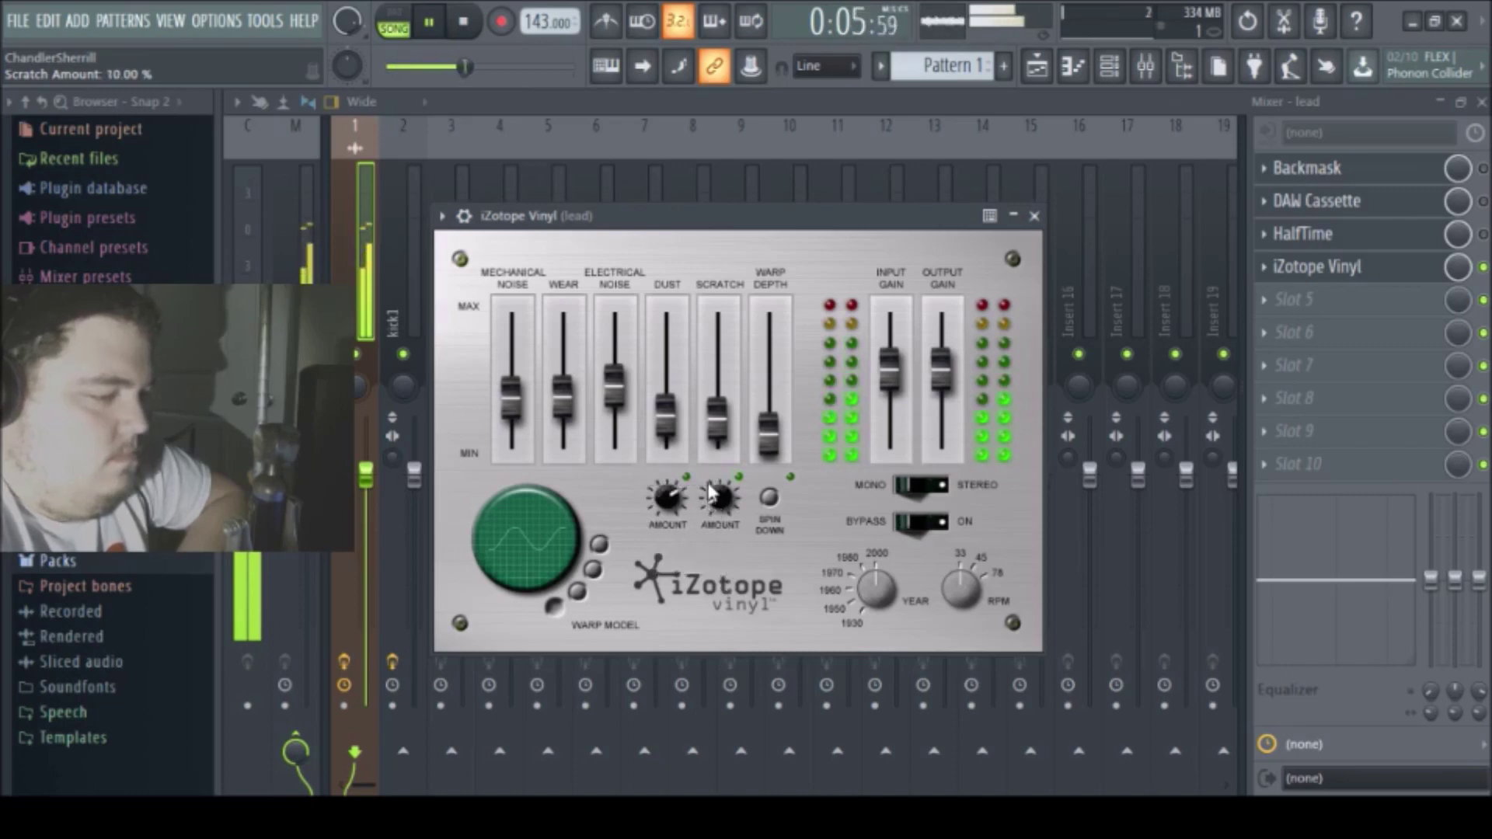
Lower Vinyl's scratch level slightly and raise its warp depth to about the height of the wear slider
{"action": "mouse_move", "coordinate": [722, 435]}
{"action": "left_click_drag", "start_coordinate": [723, 435], "coordinate": [719, 455]}
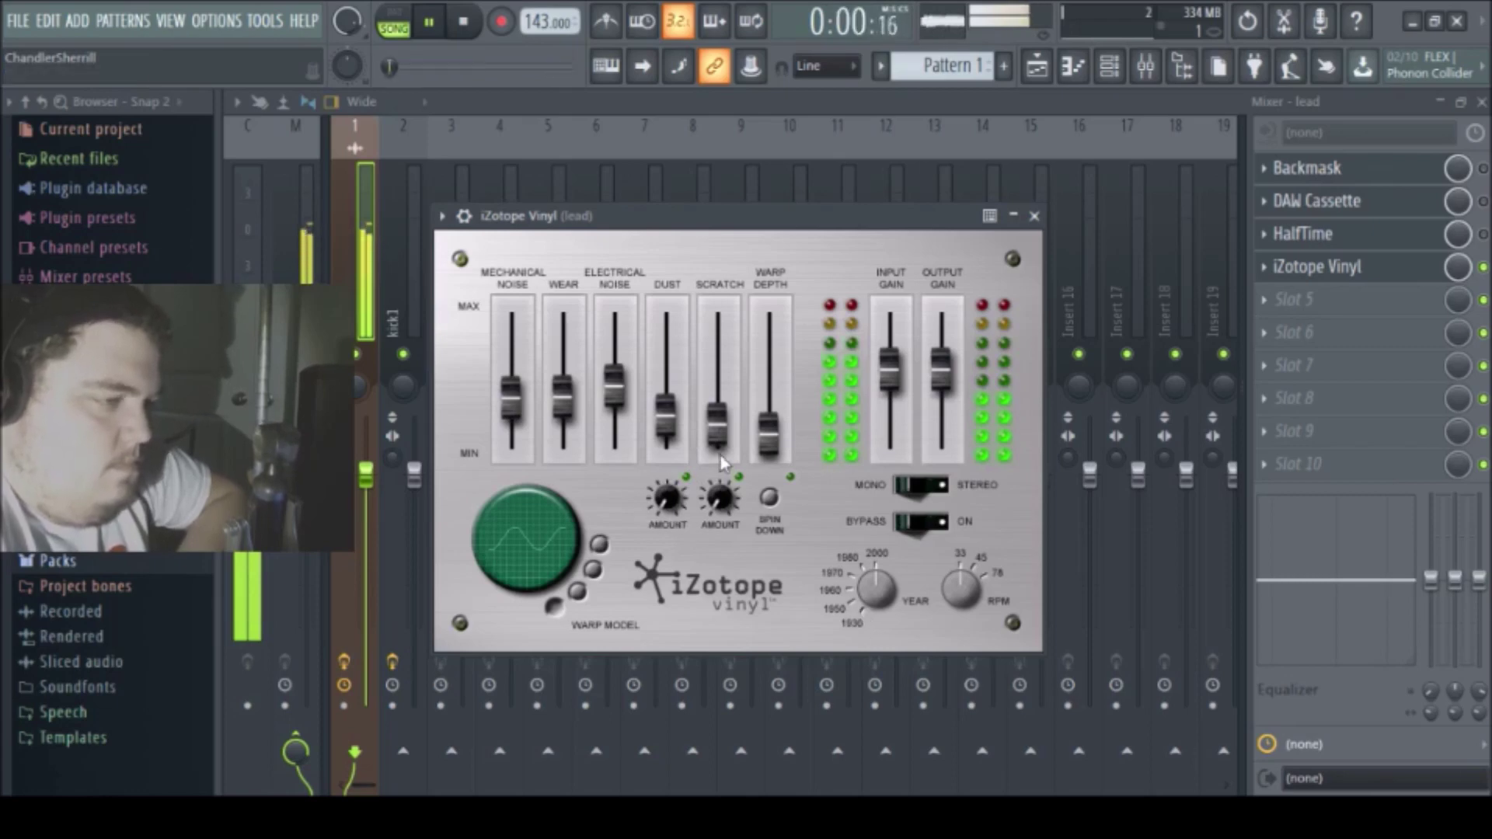
{"action": "left_click_drag", "start_coordinate": [765, 451], "coordinate": [771, 404]}
Demonstrate Vinyl's Spin Down effect by switching it on and off repeatedly while starting and stopping playback
{"action": "left_click", "coordinate": [769, 496]}
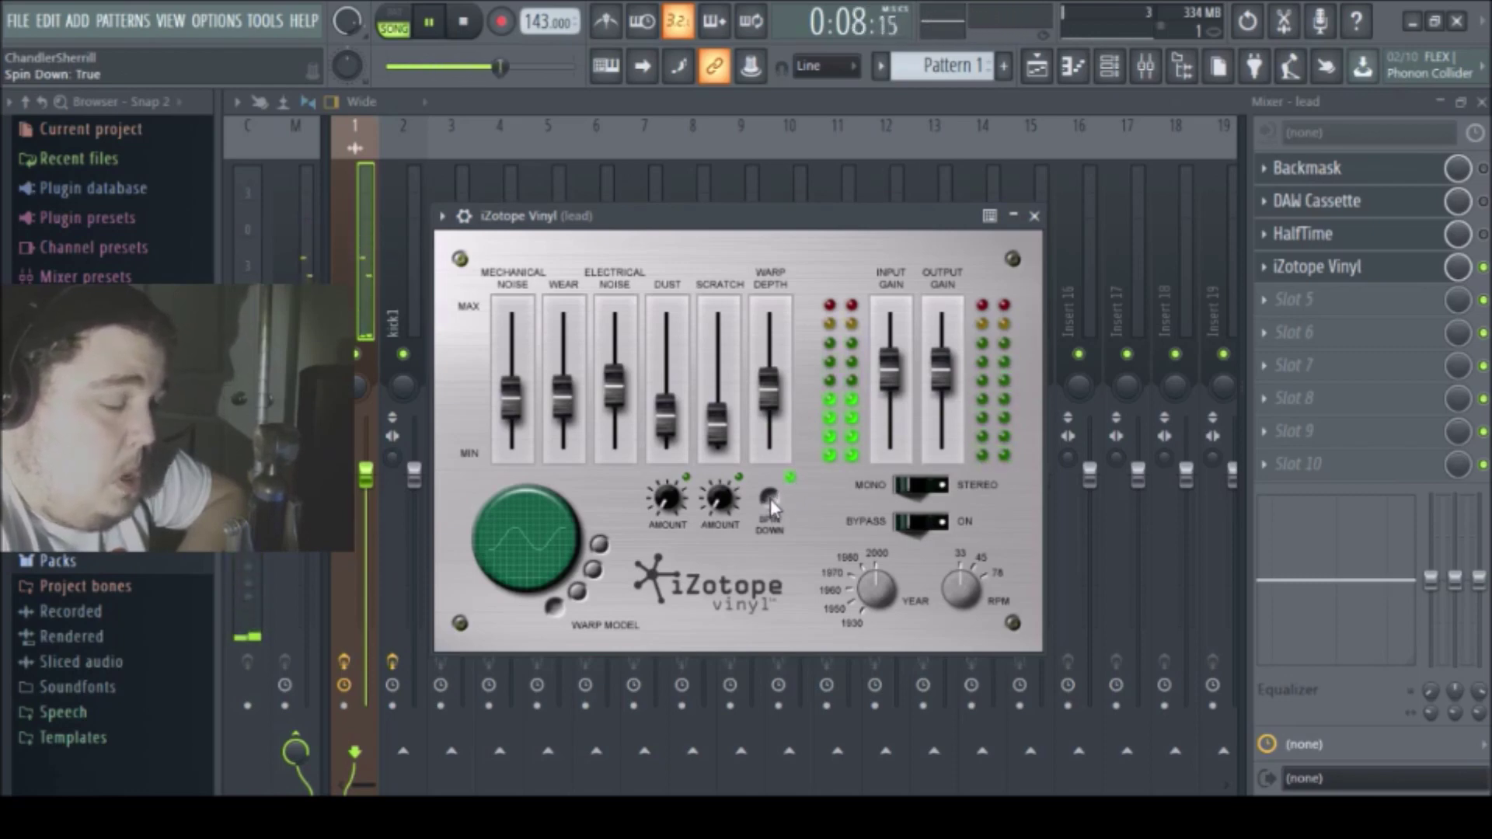
{"action": "left_click", "coordinate": [770, 497]}
{"action": "key", "text": "space"}
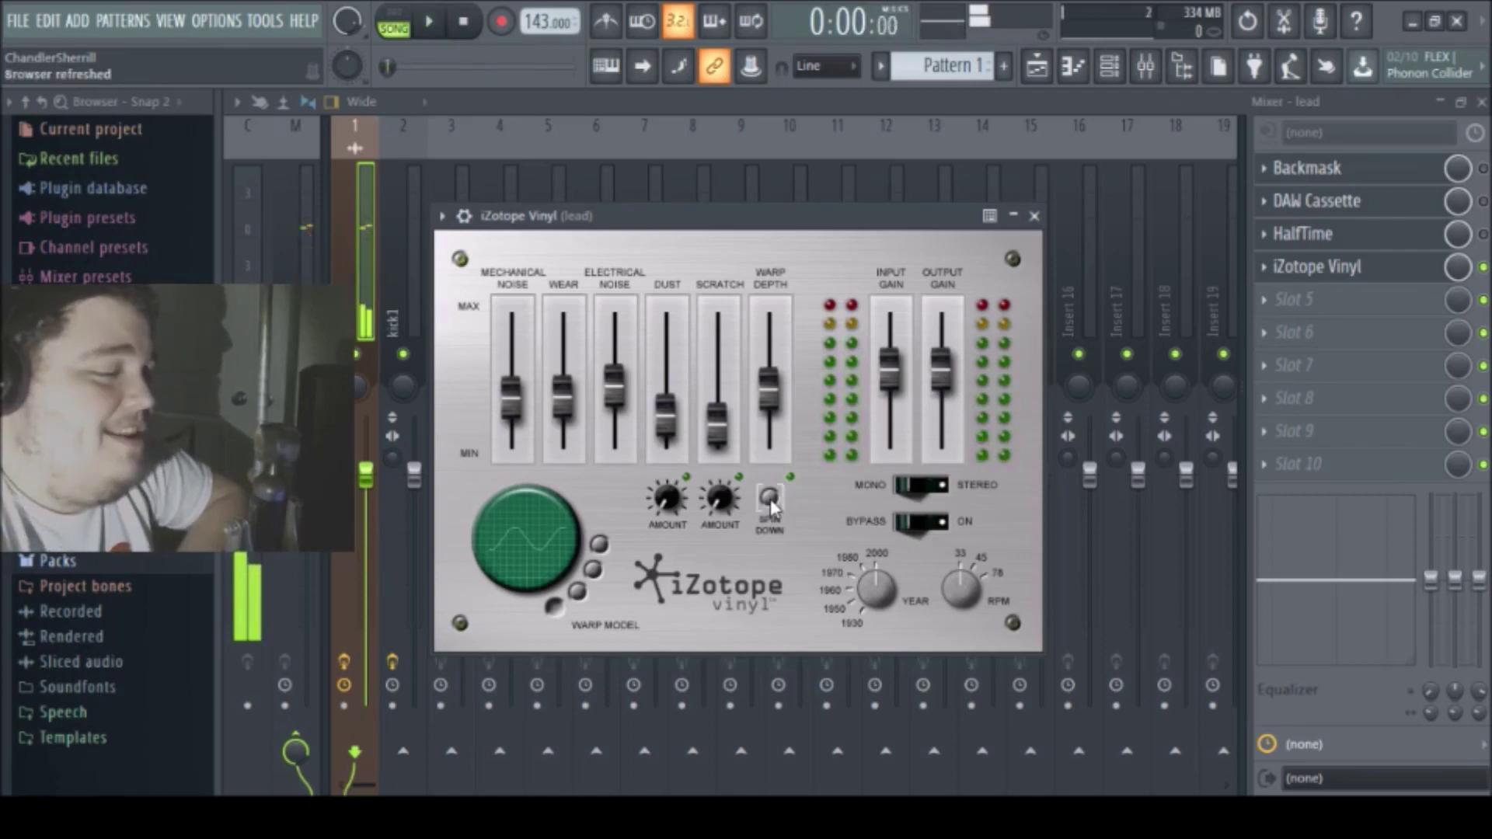
{"action": "left_click", "coordinate": [771, 502]}
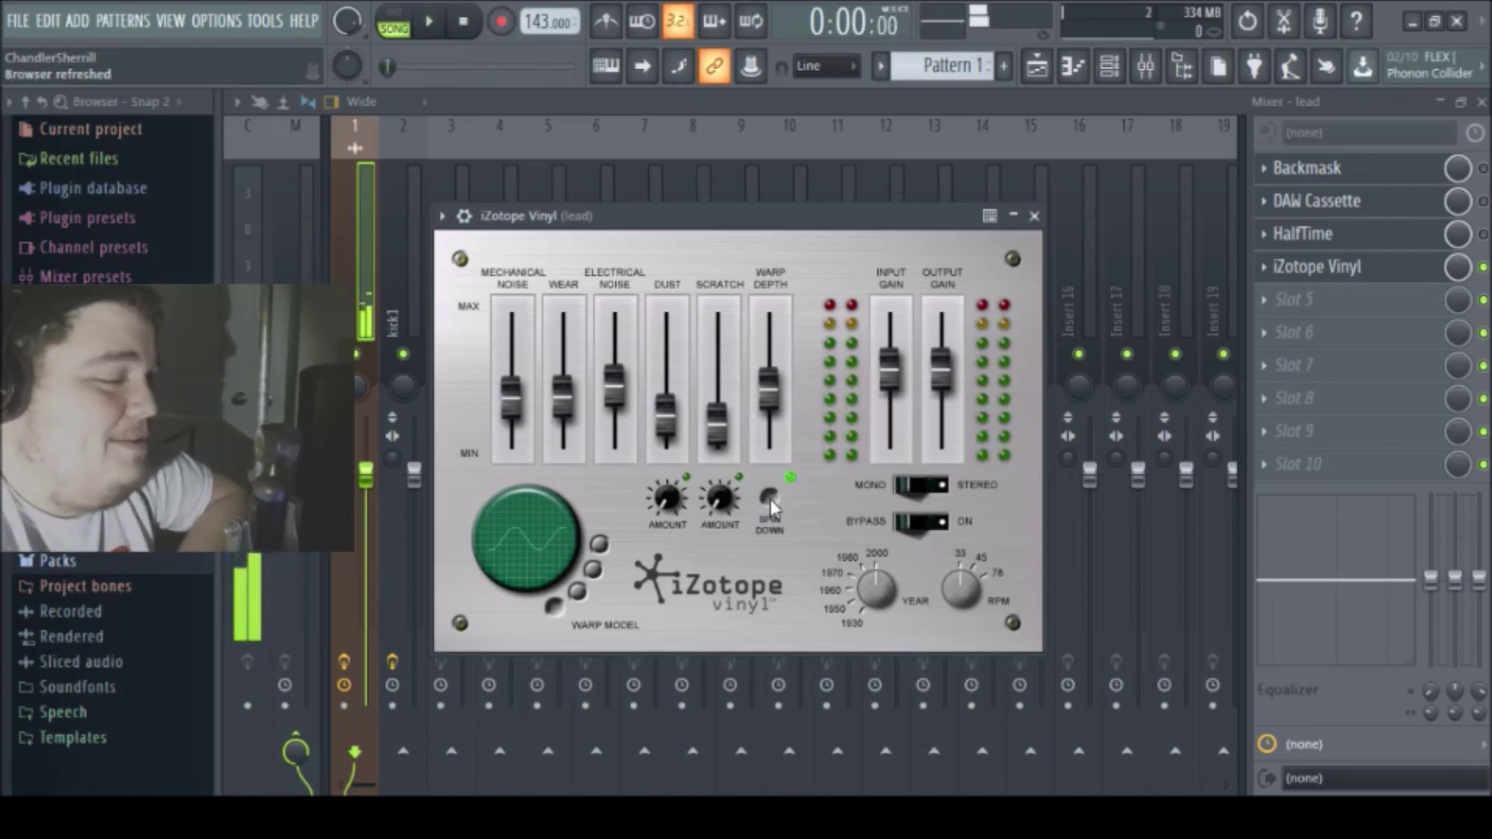
{"action": "key", "text": "space"}
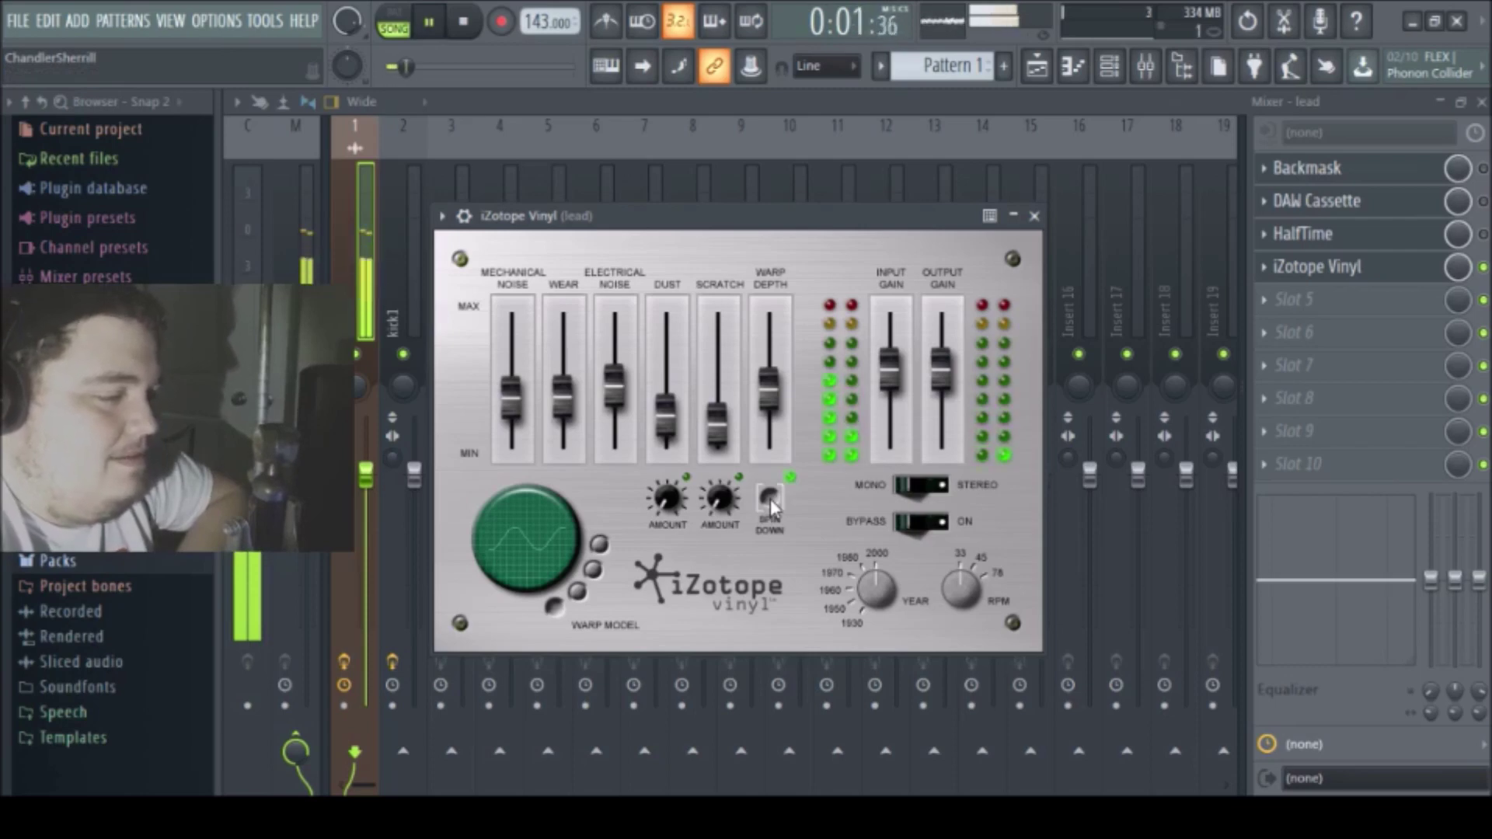
{"action": "key", "text": "space"}
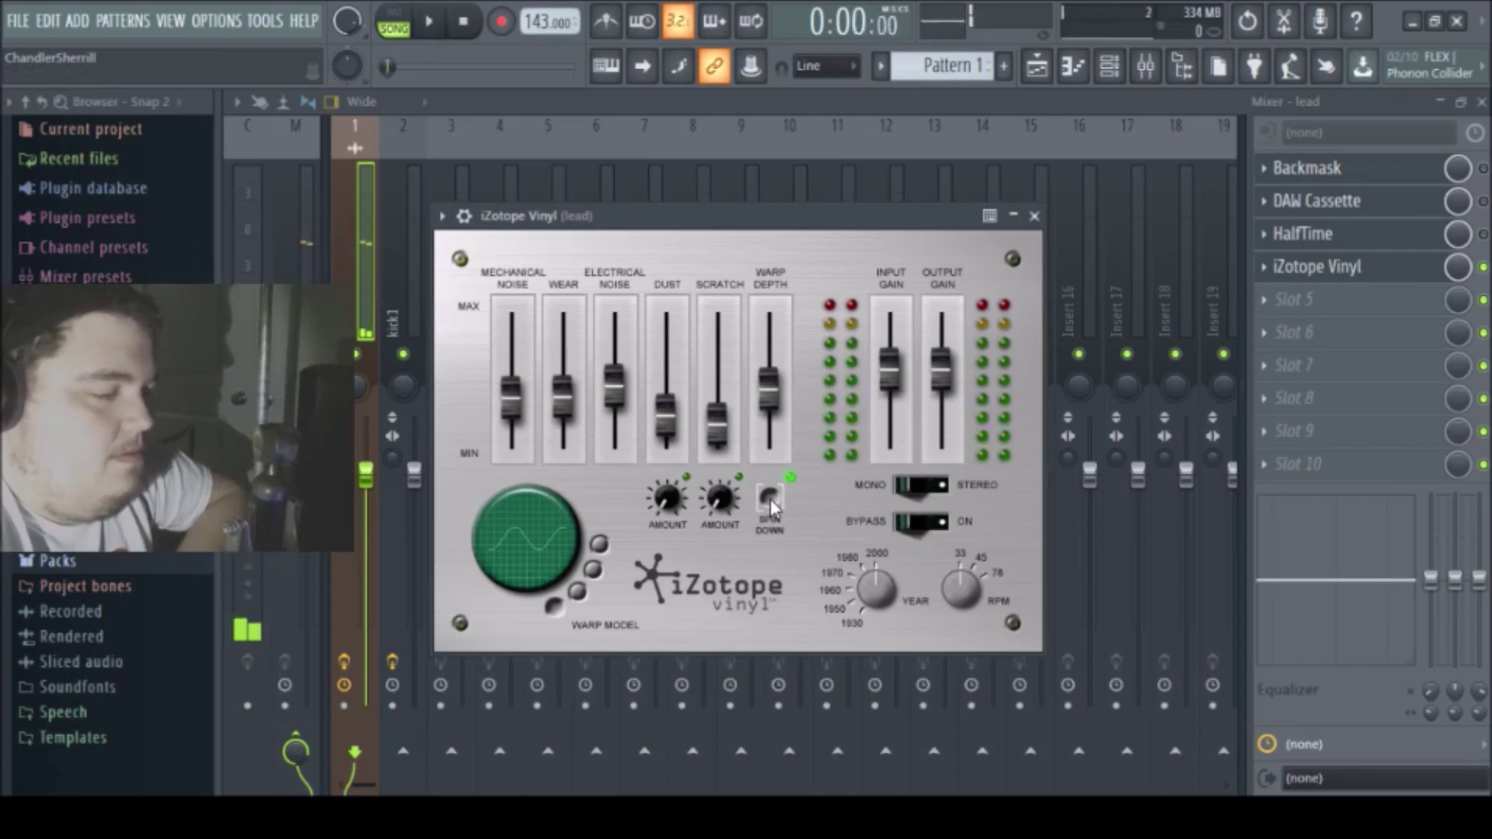
{"action": "key", "text": "space"}
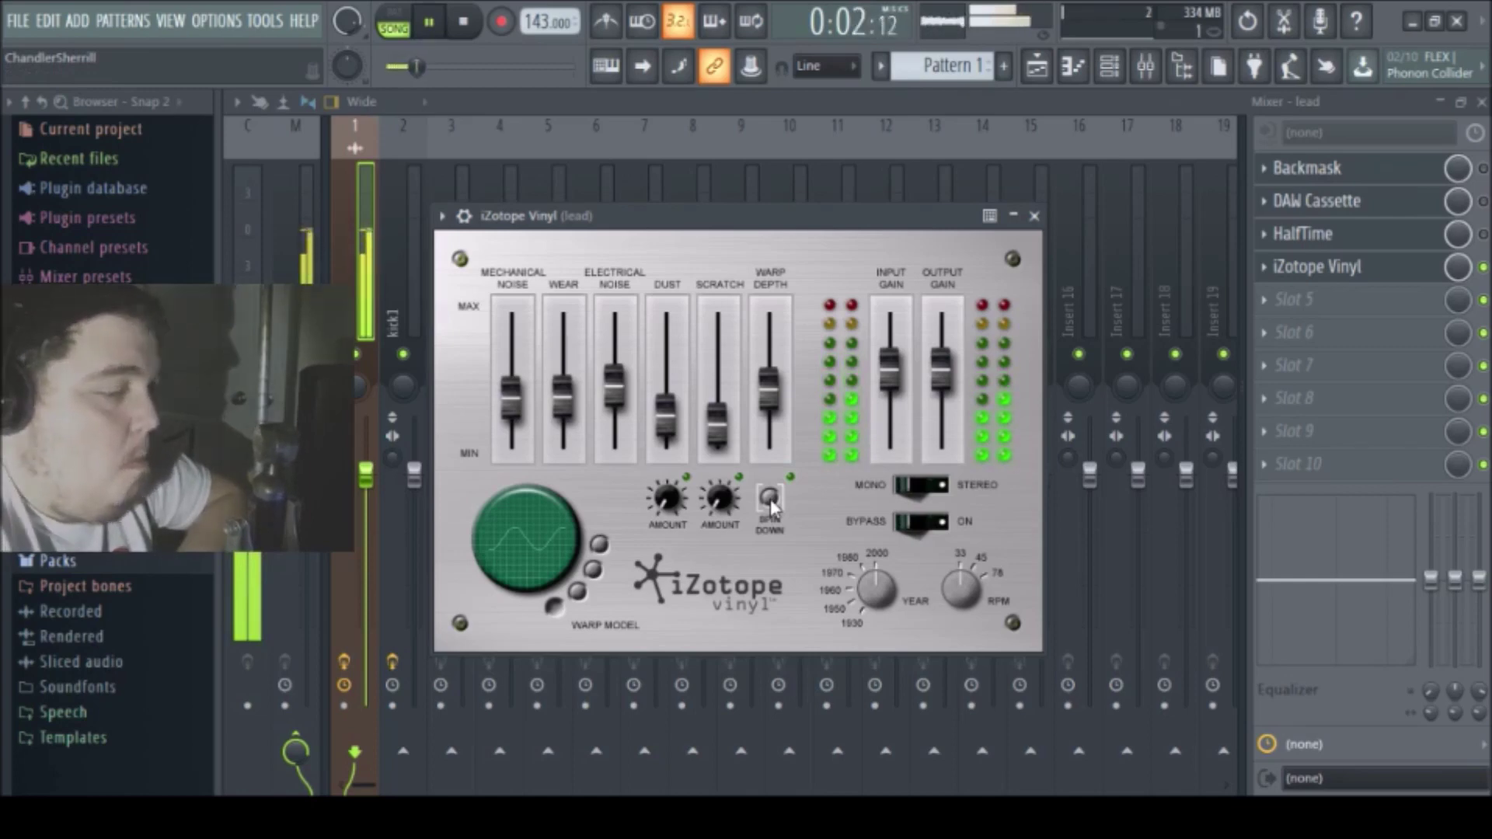
{"action": "left_click", "coordinate": [770, 497]}
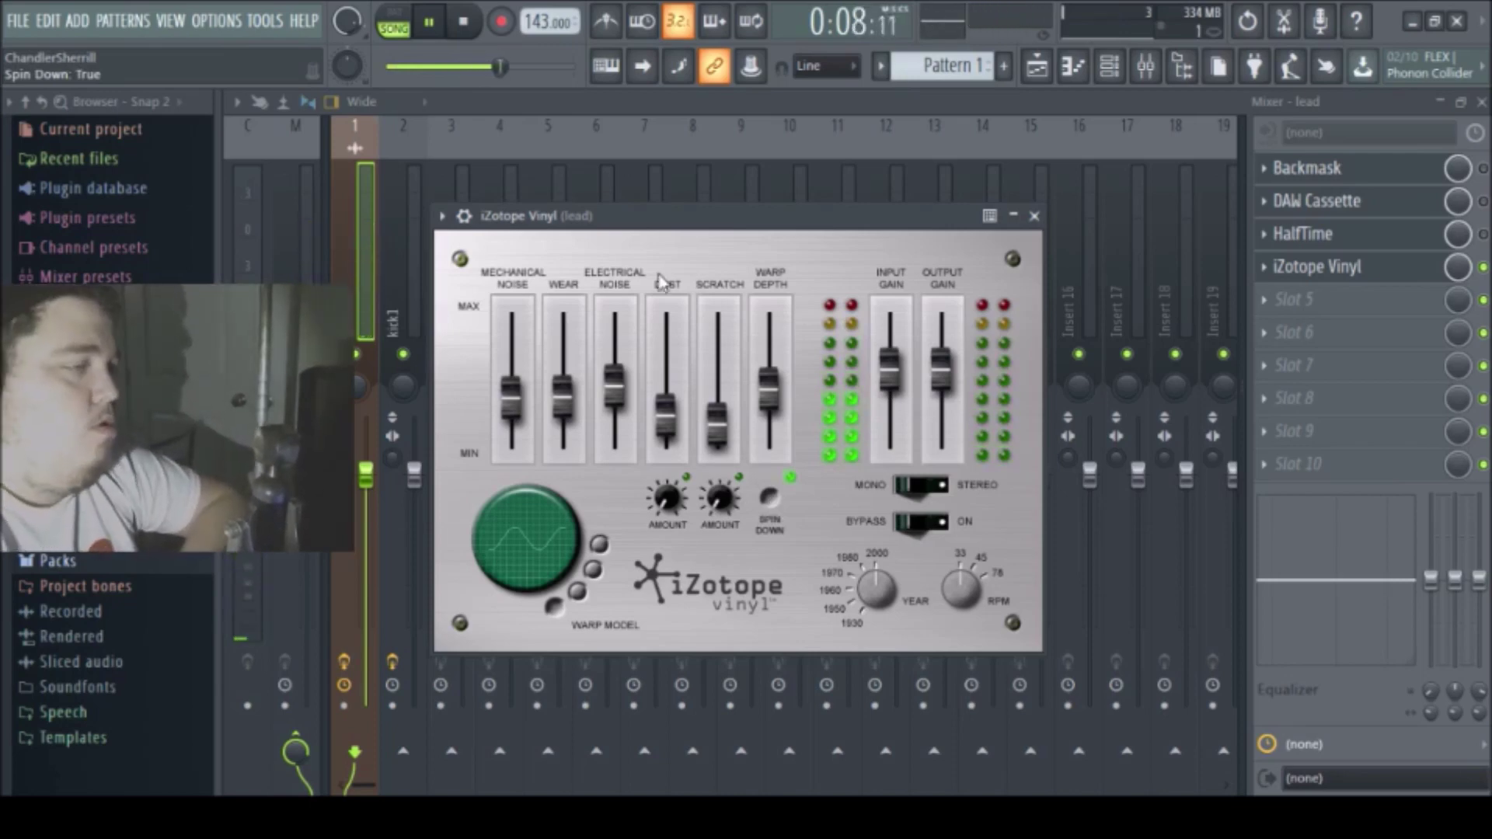
Stop playback, lower Vinyl's electrical noise to minimum, and bypass and close the plugin
{"action": "left_click", "coordinate": [466, 21]}
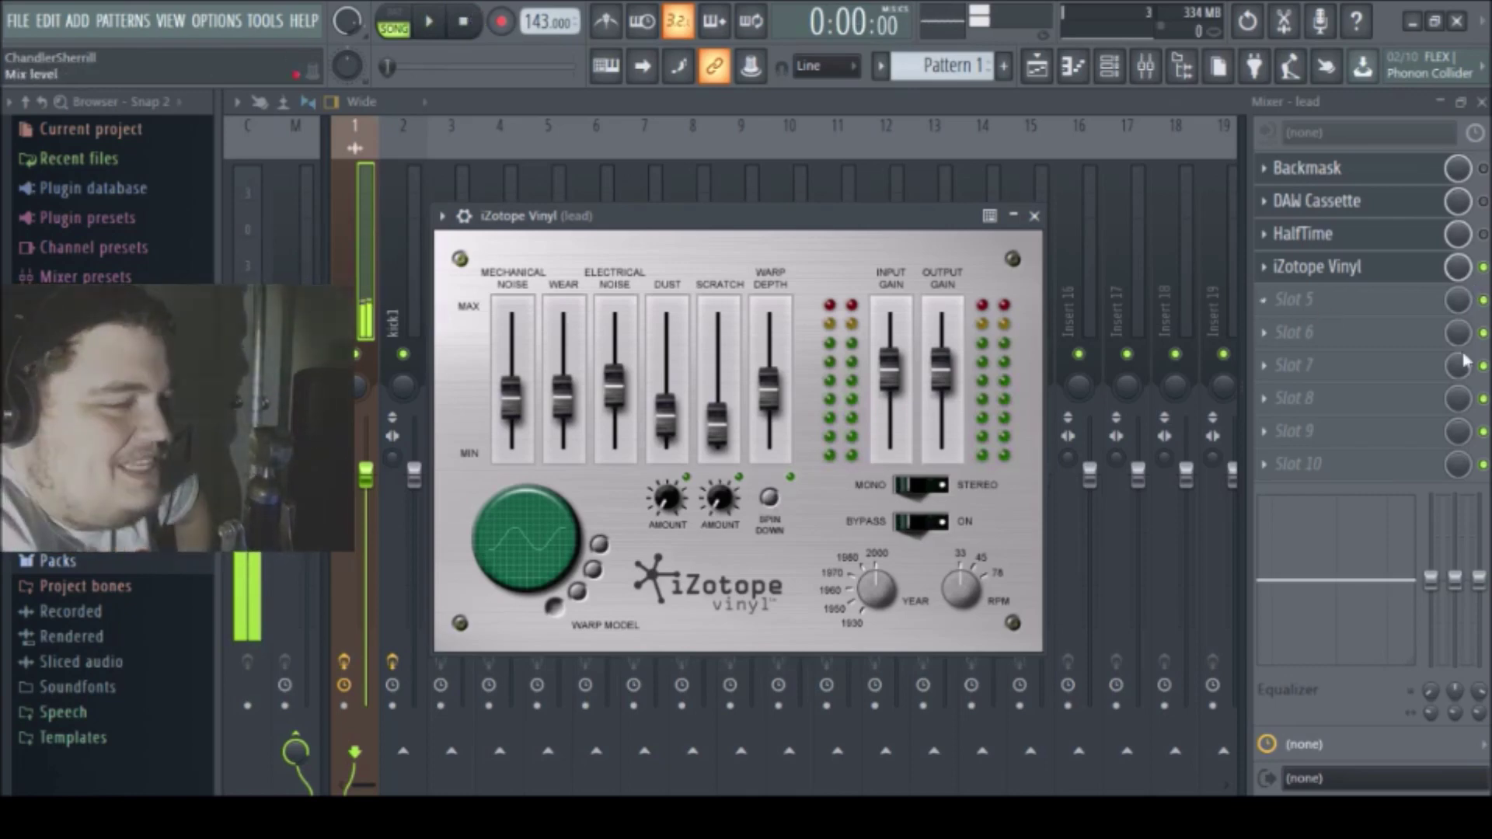
{"action": "left_click_drag", "start_coordinate": [607, 406], "coordinate": [608, 433]}
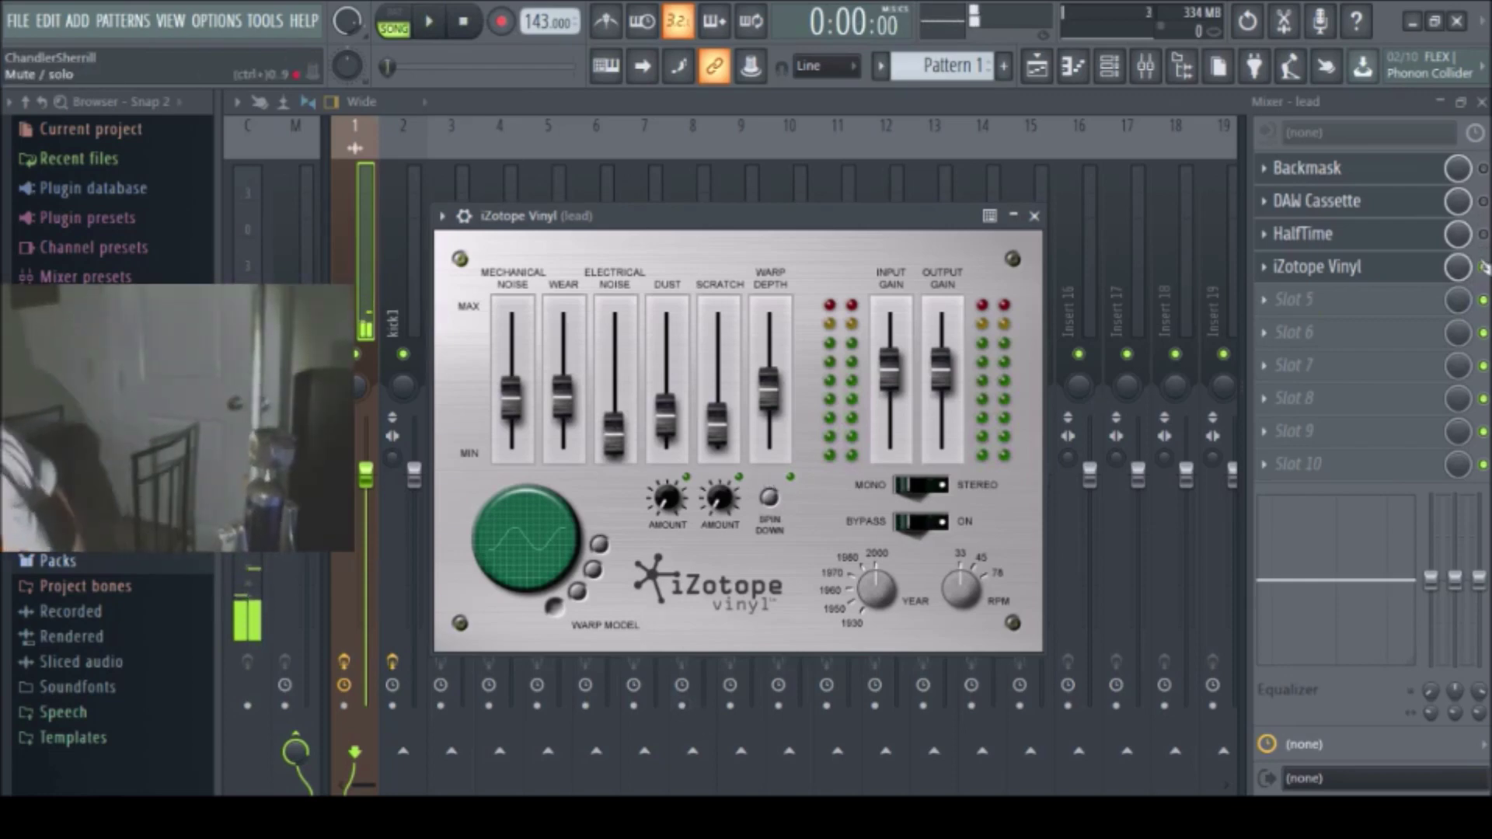
{"action": "key", "text": "Escape"}
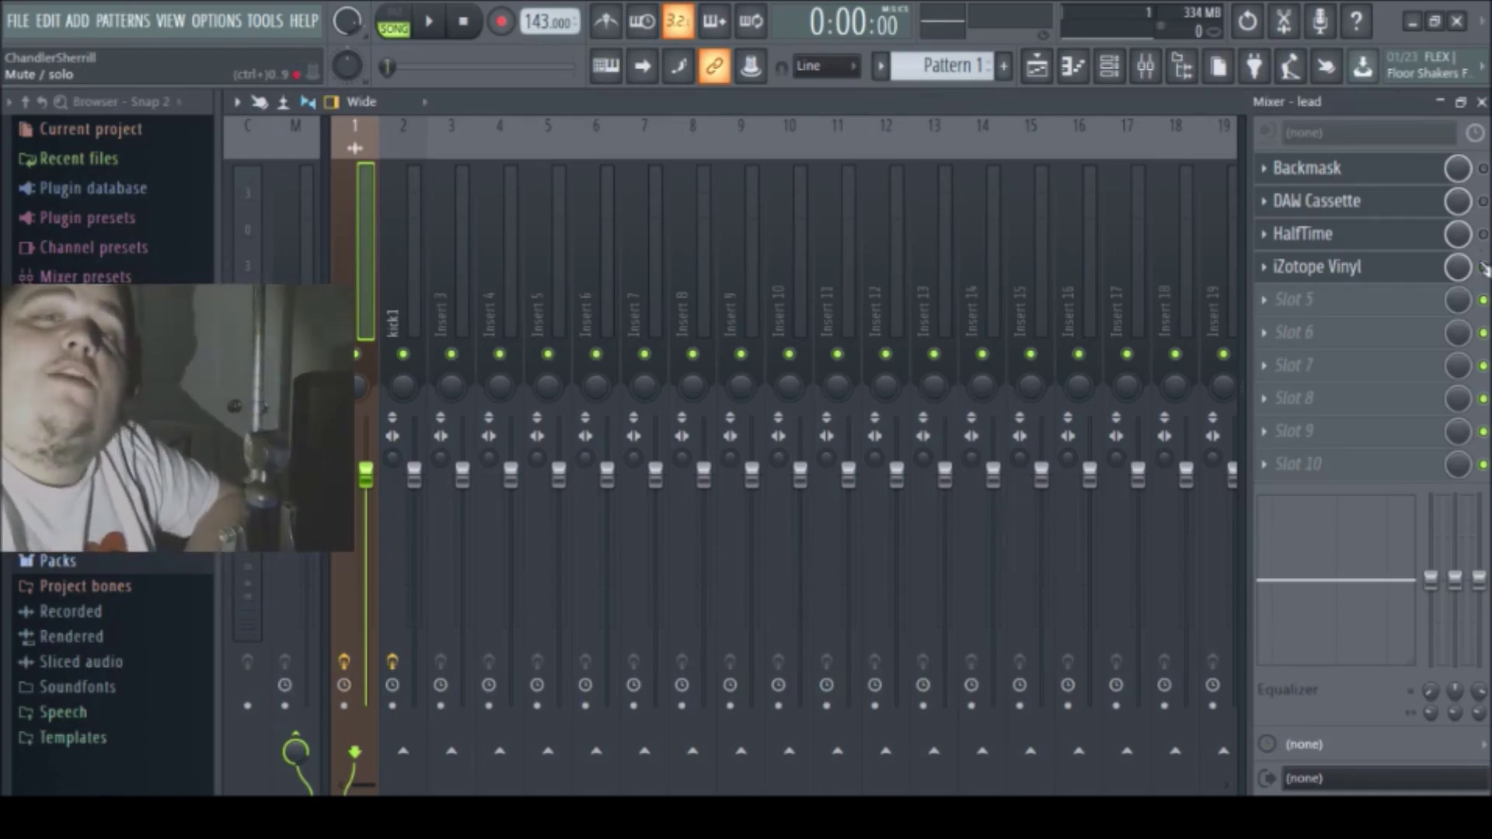
Select the kick1 mixer track, open its Sausage Fattener effect and move the plugin window higher so it shows completely
{"action": "left_click", "coordinate": [398, 232]}
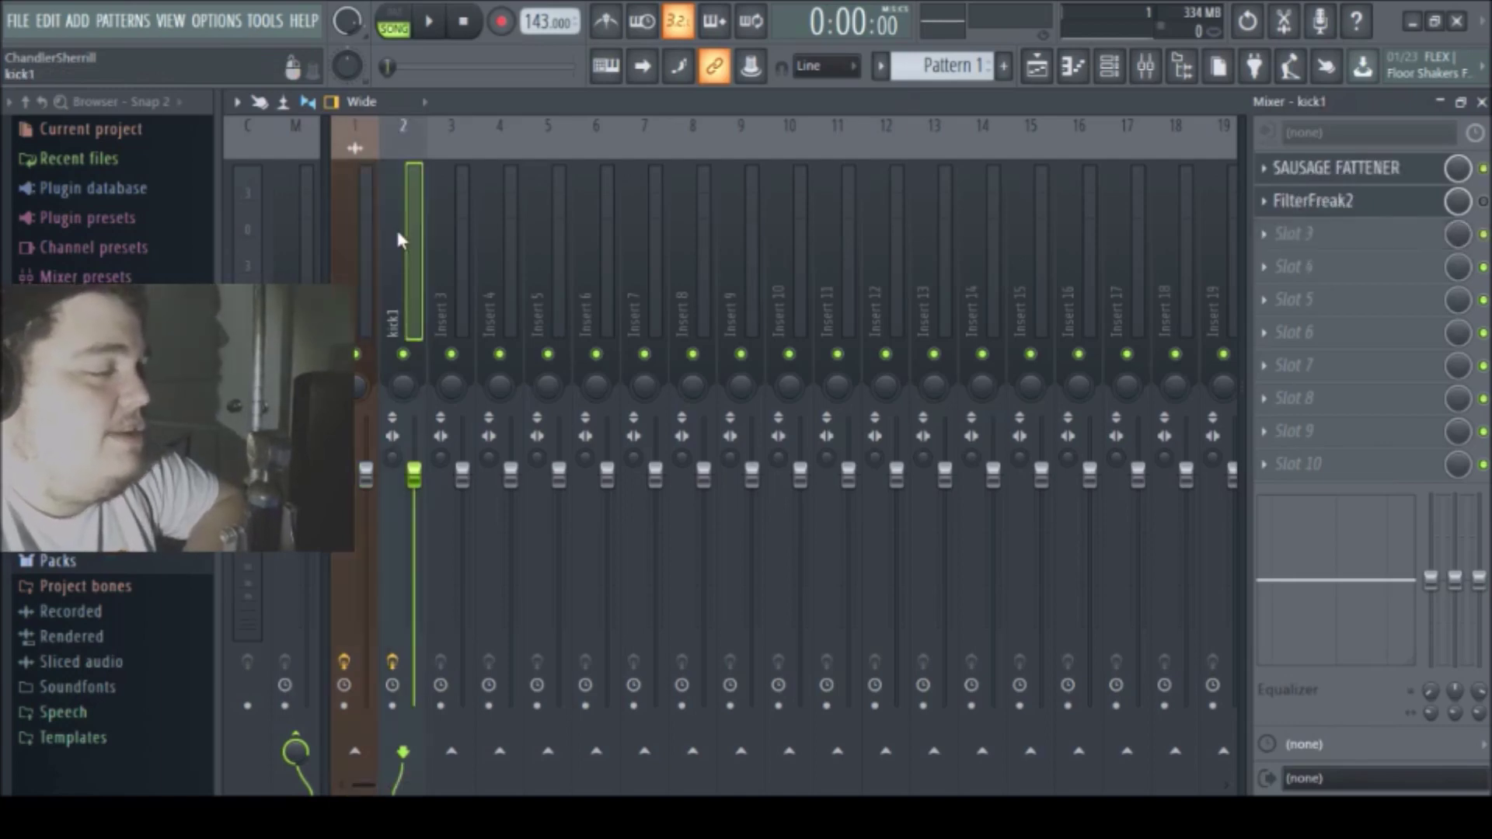
{"action": "left_click", "coordinate": [1312, 179]}
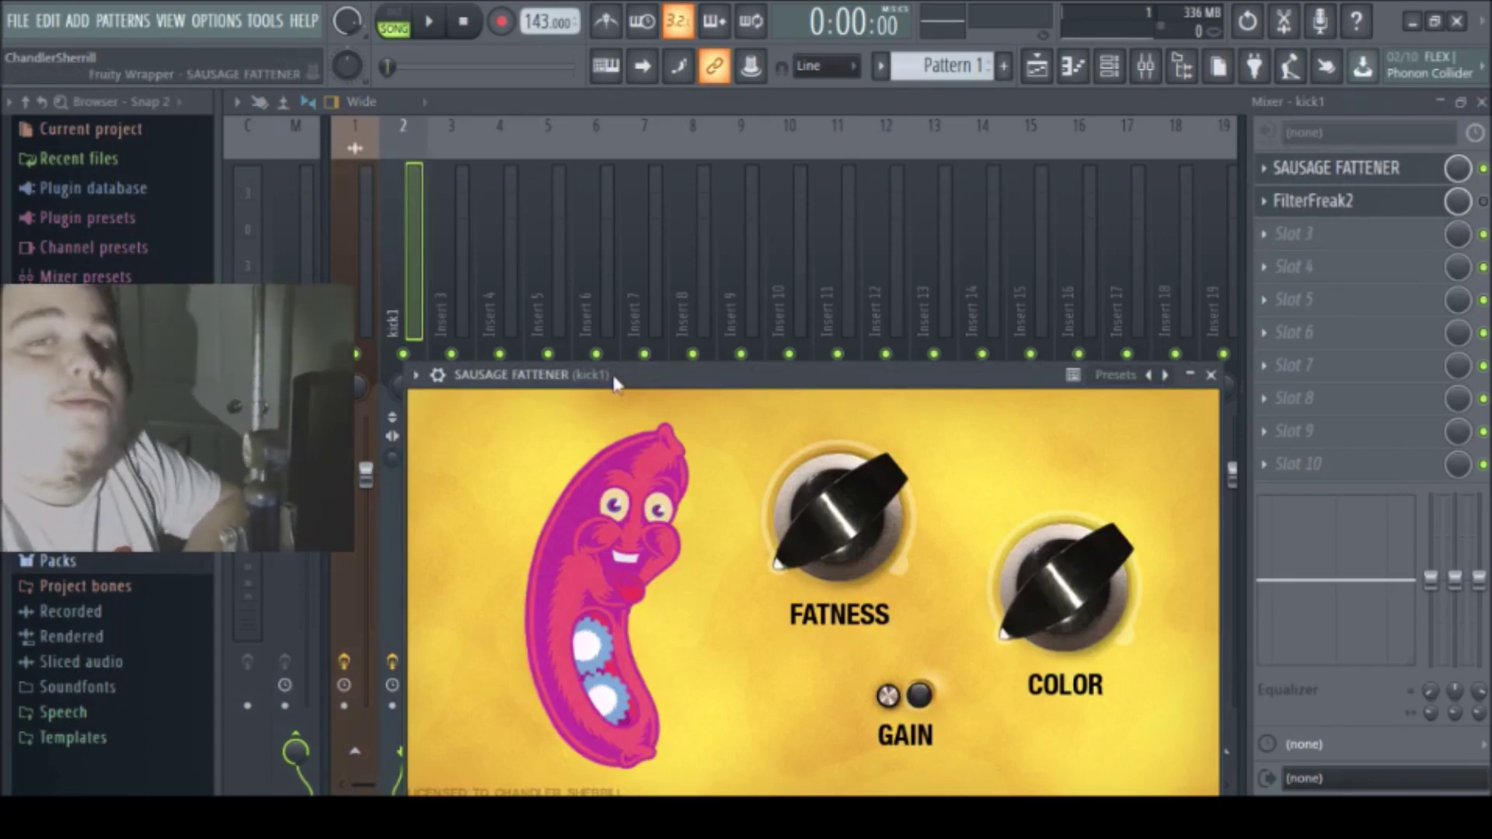
{"action": "left_click", "coordinate": [346, 258]}
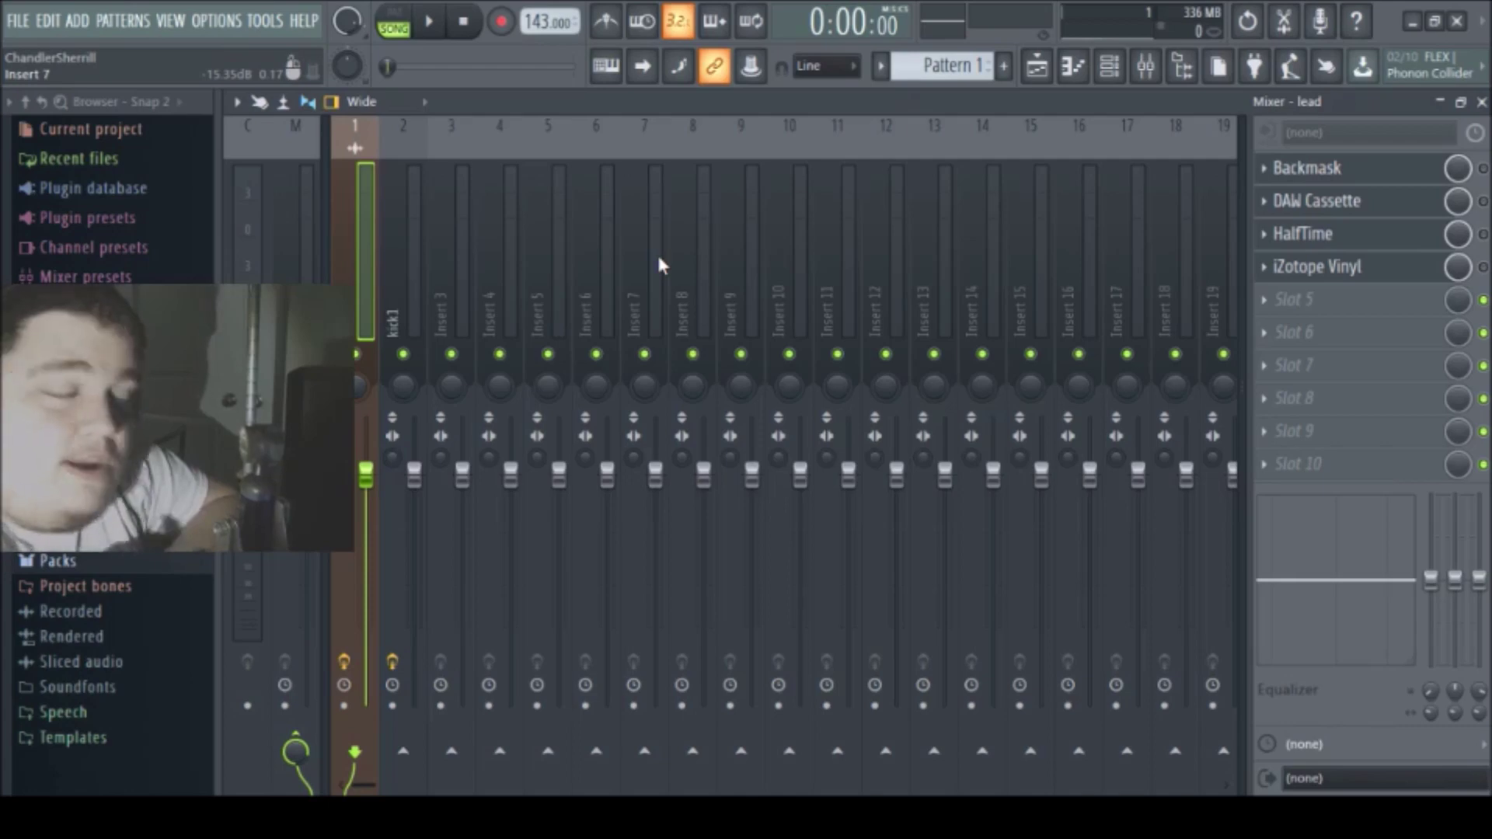
{"action": "left_click", "coordinate": [456, 247]}
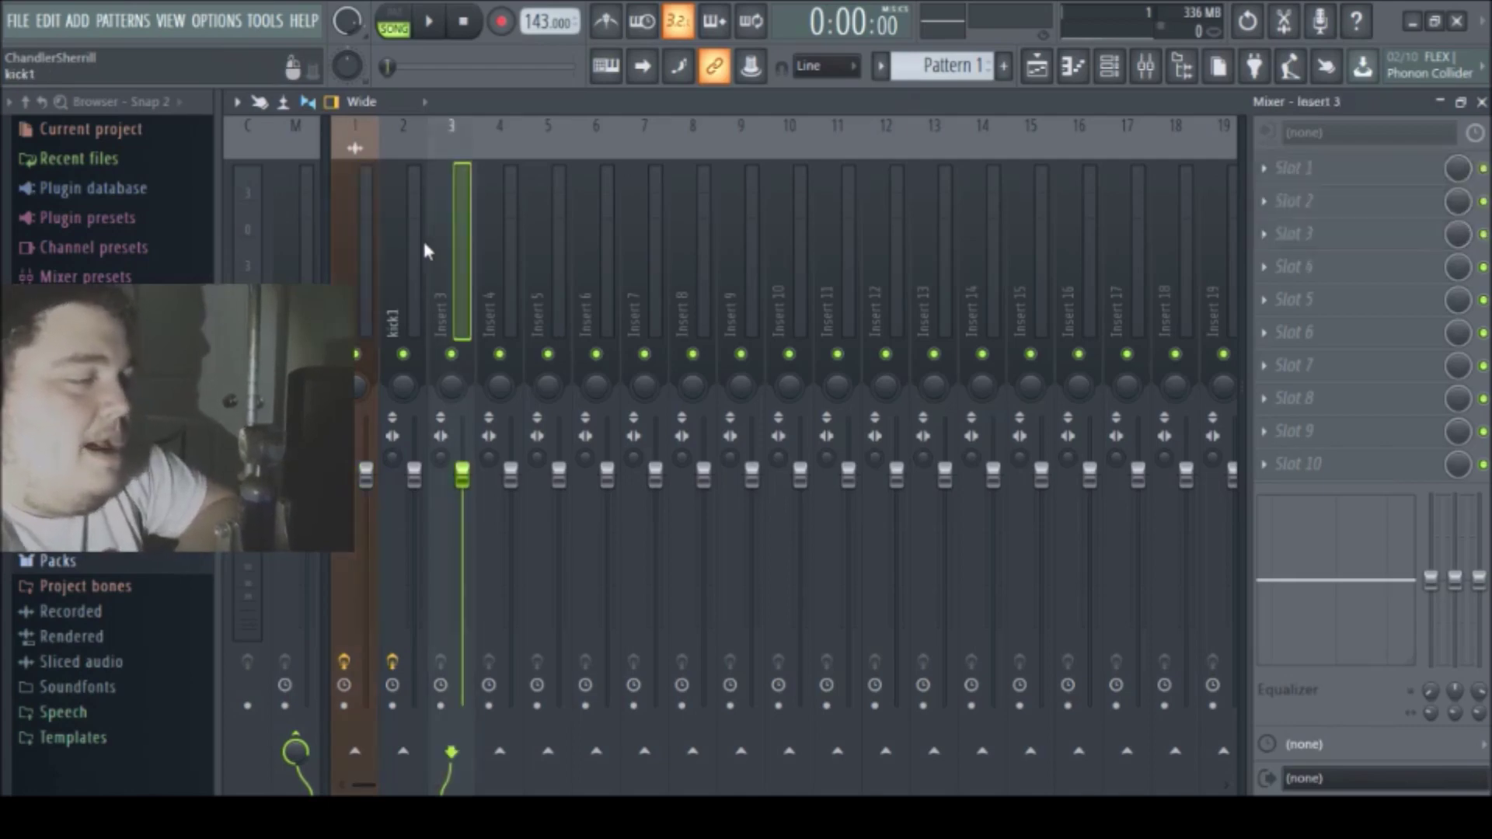
{"action": "left_click", "coordinate": [422, 238]}
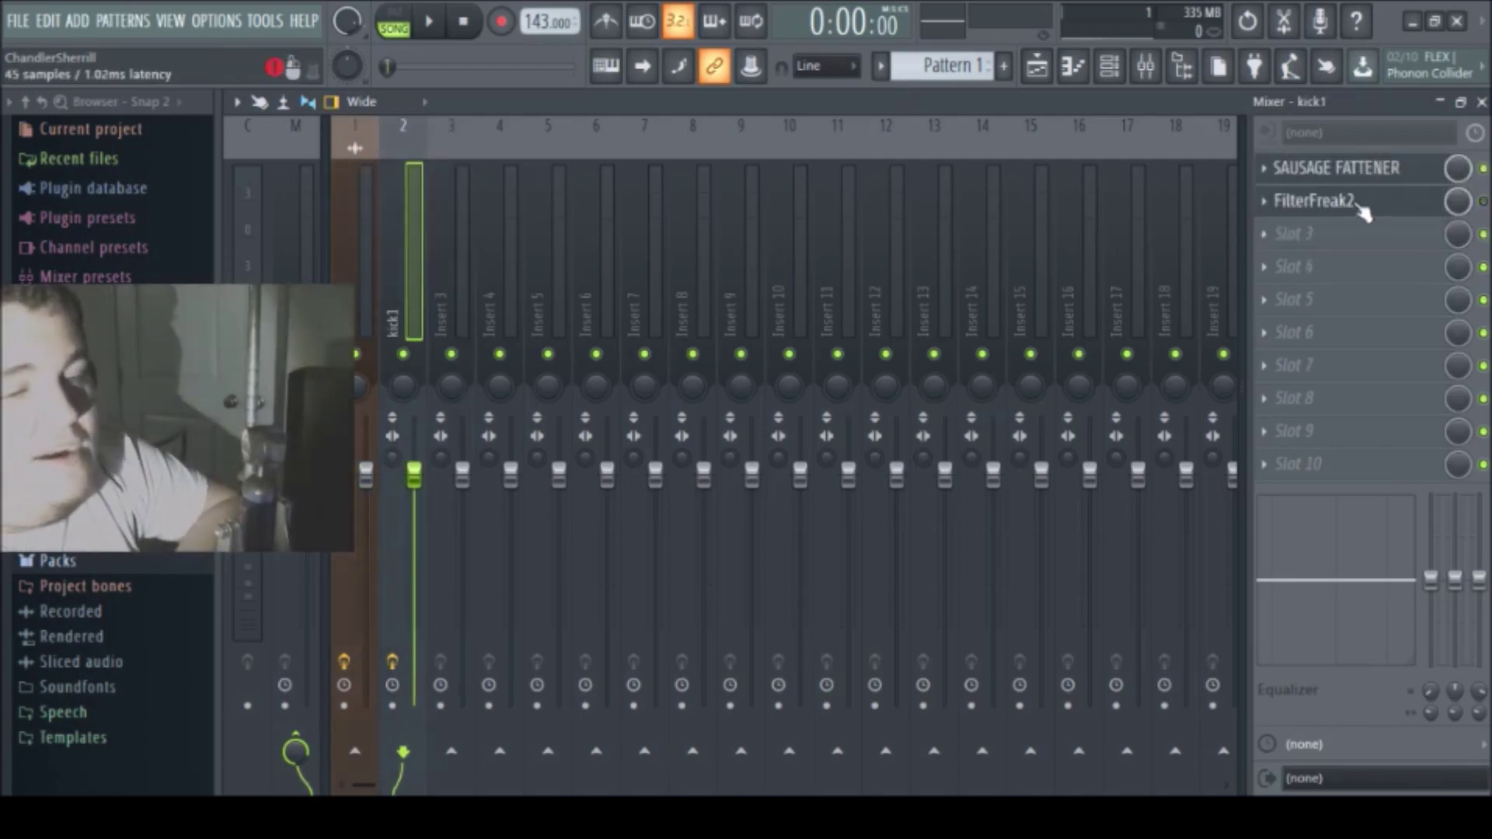
{"action": "left_click", "coordinate": [1336, 177]}
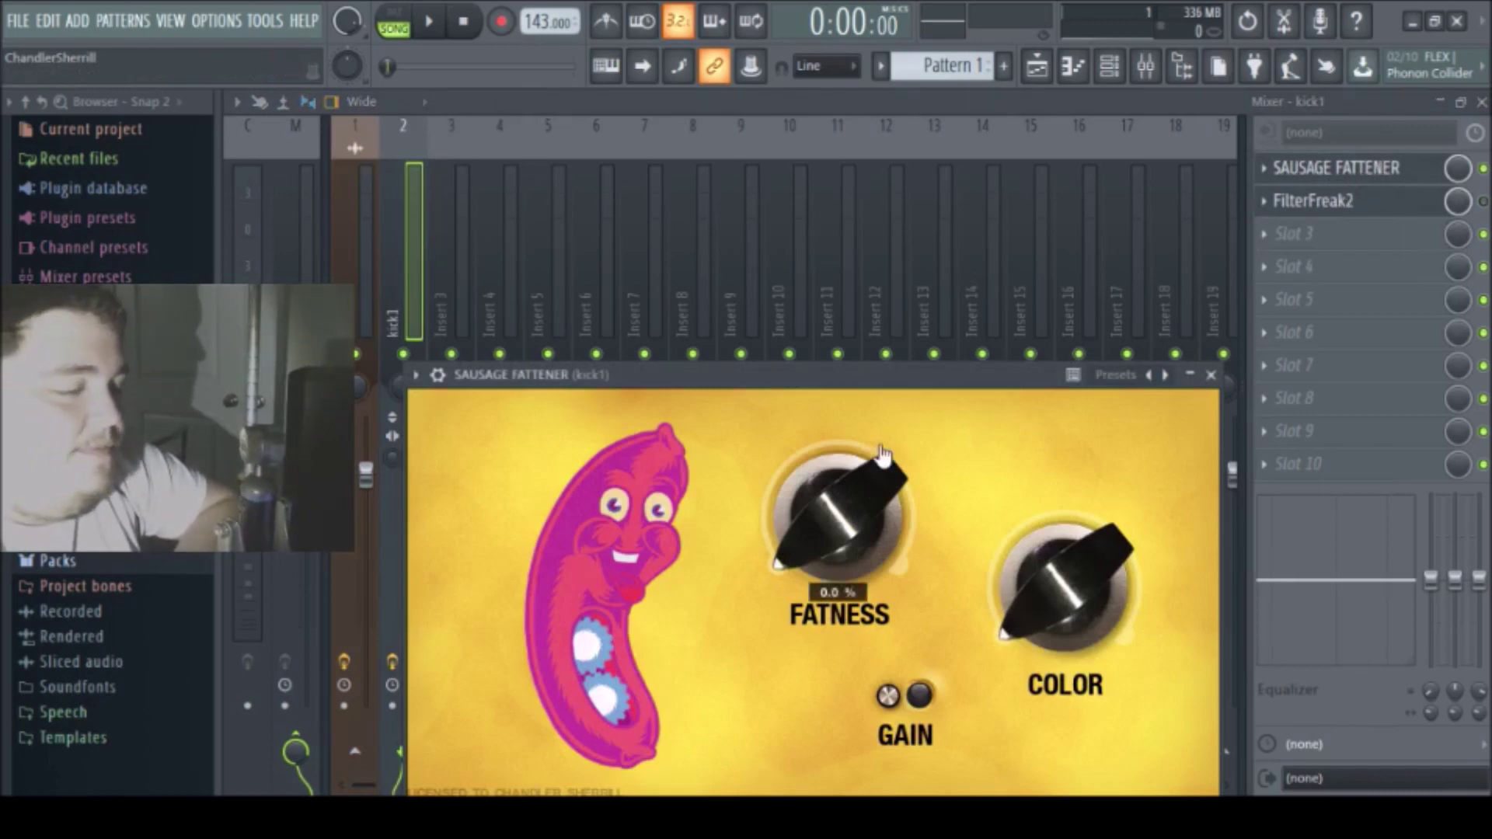
{"action": "left_click_drag", "start_coordinate": [894, 379], "coordinate": [894, 242]}
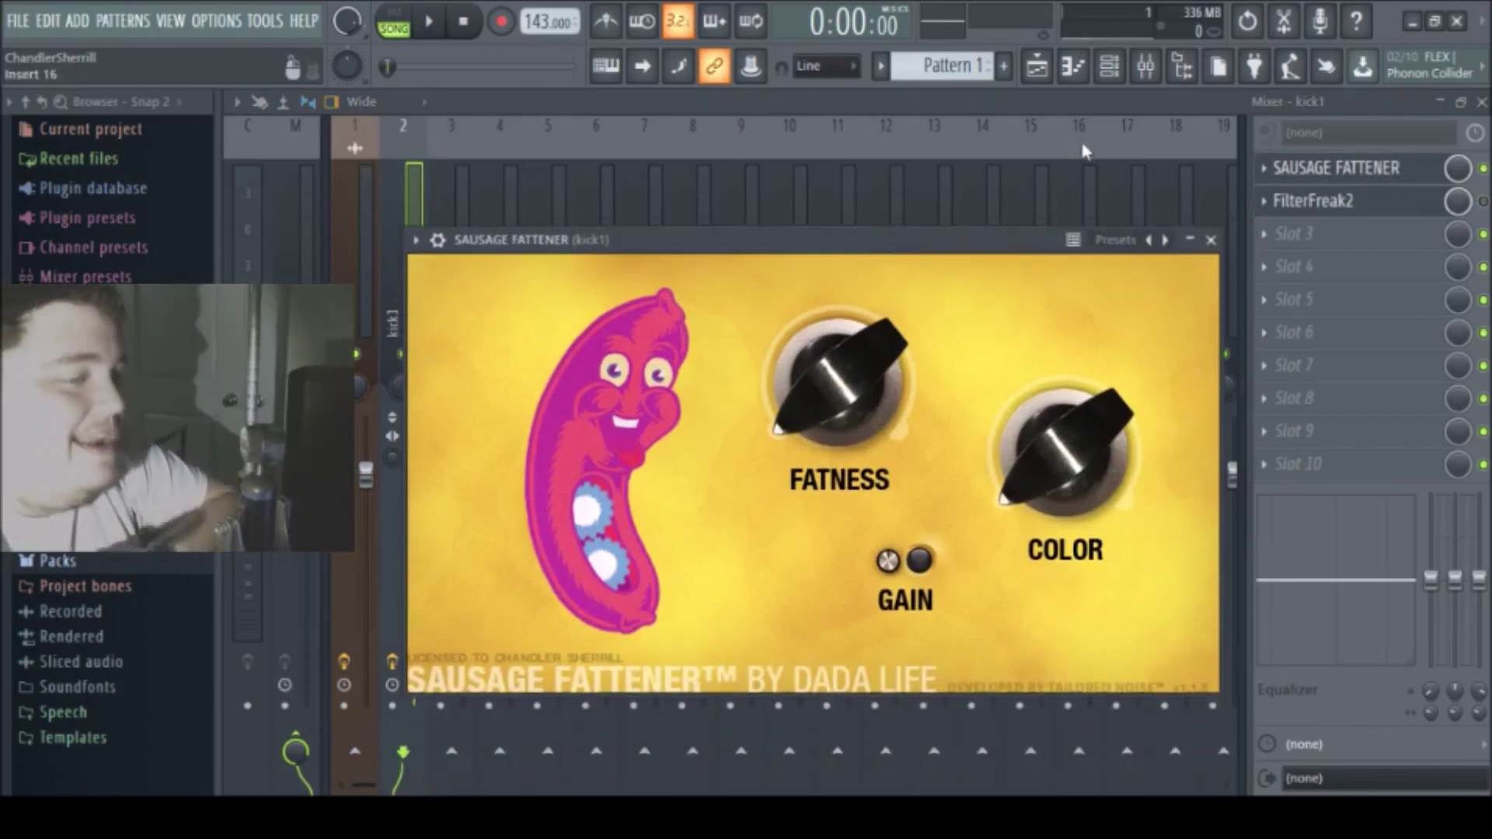
Mute the playlist track holding the lead clip and place a Pattern 1 clip at bar 1 on Track 2
{"action": "left_click", "coordinate": [1037, 65]}
{"action": "left_click", "coordinate": [536, 243]}
{"action": "right_click", "coordinate": [567, 236]}
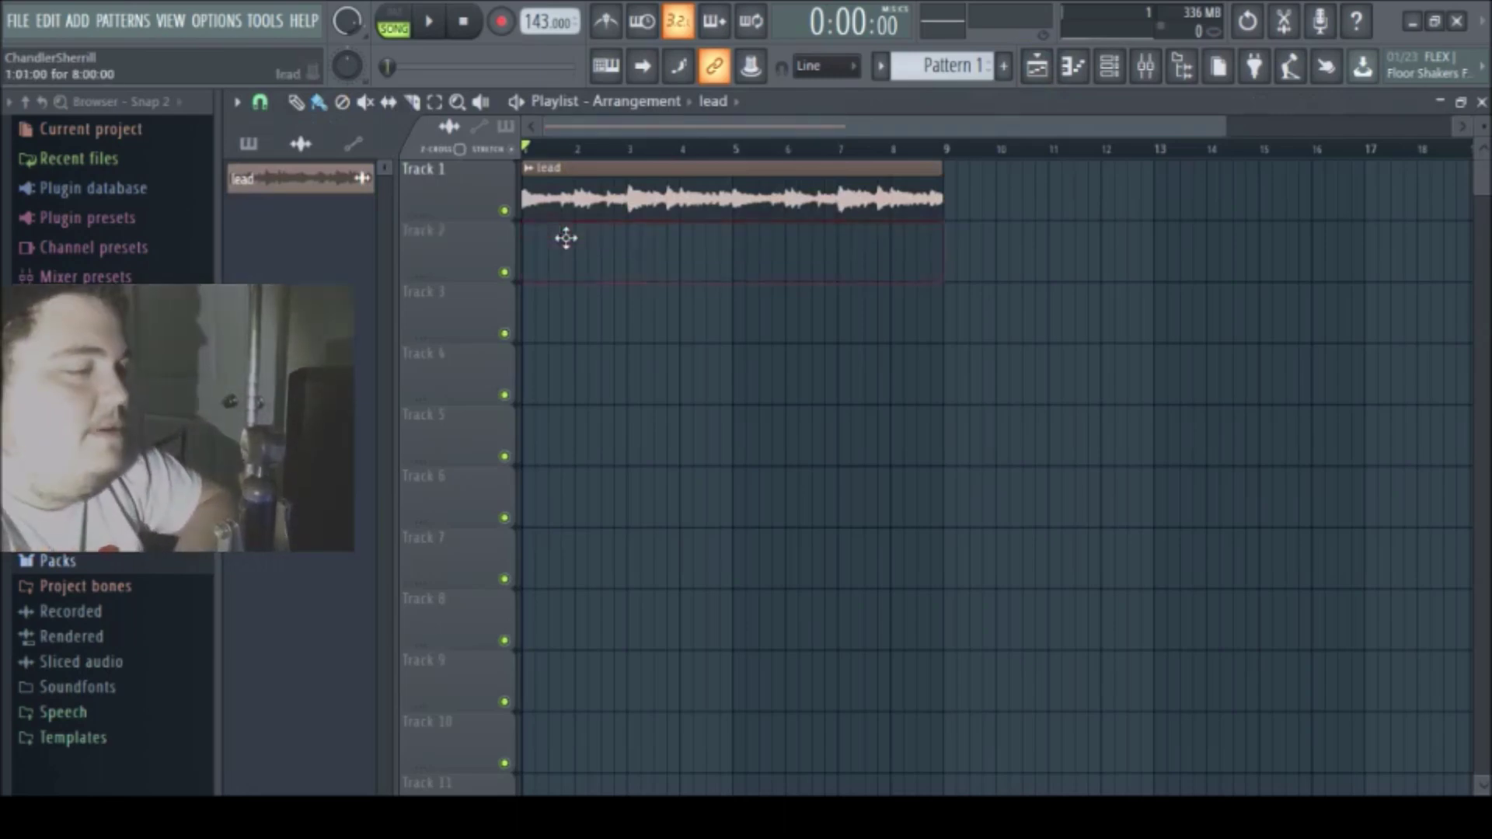
{"action": "left_click", "coordinate": [504, 212]}
{"action": "key", "text": "F4"}
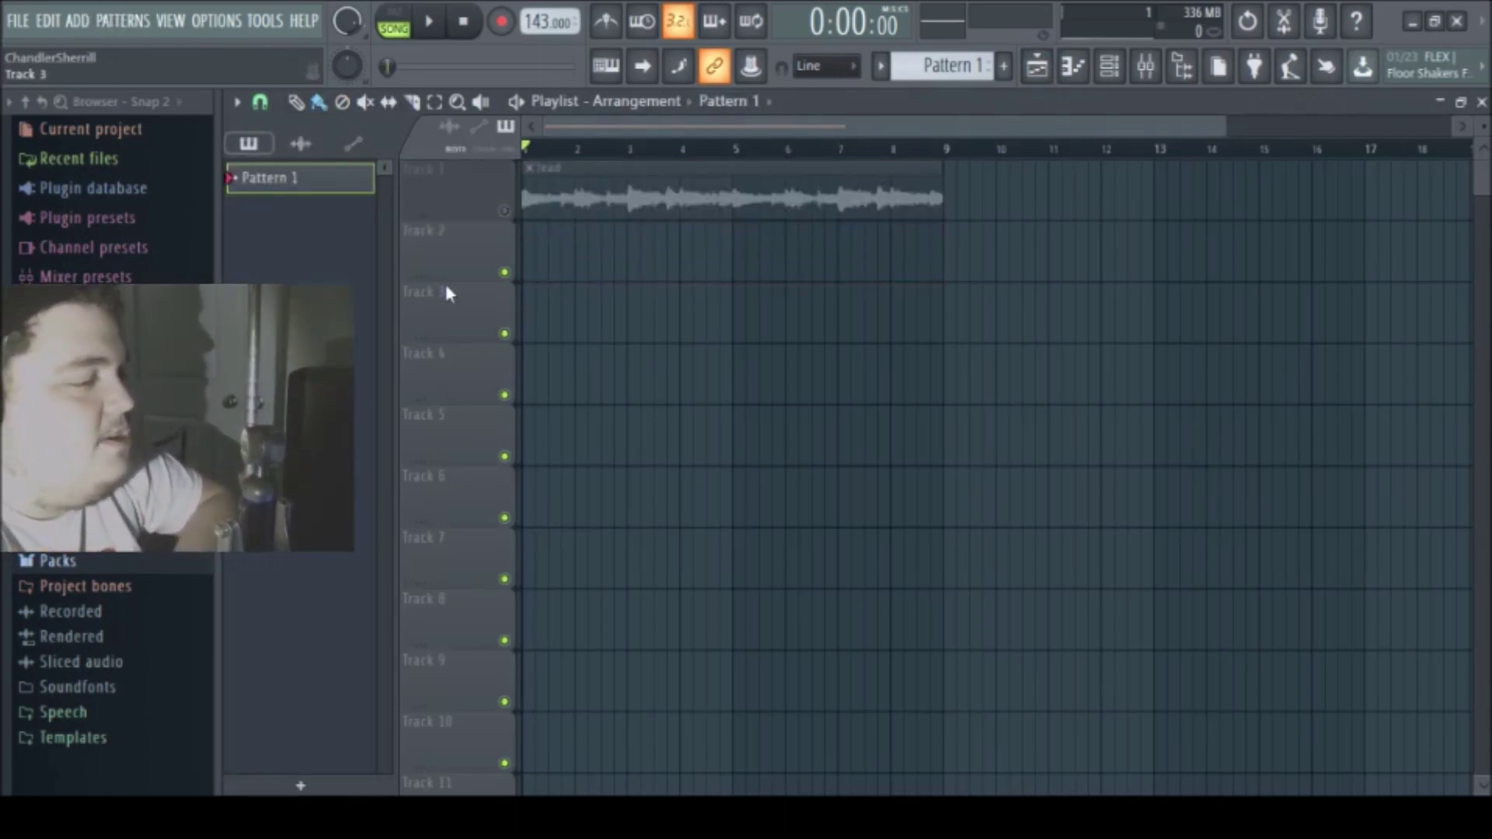
{"action": "left_click", "coordinate": [554, 228]}
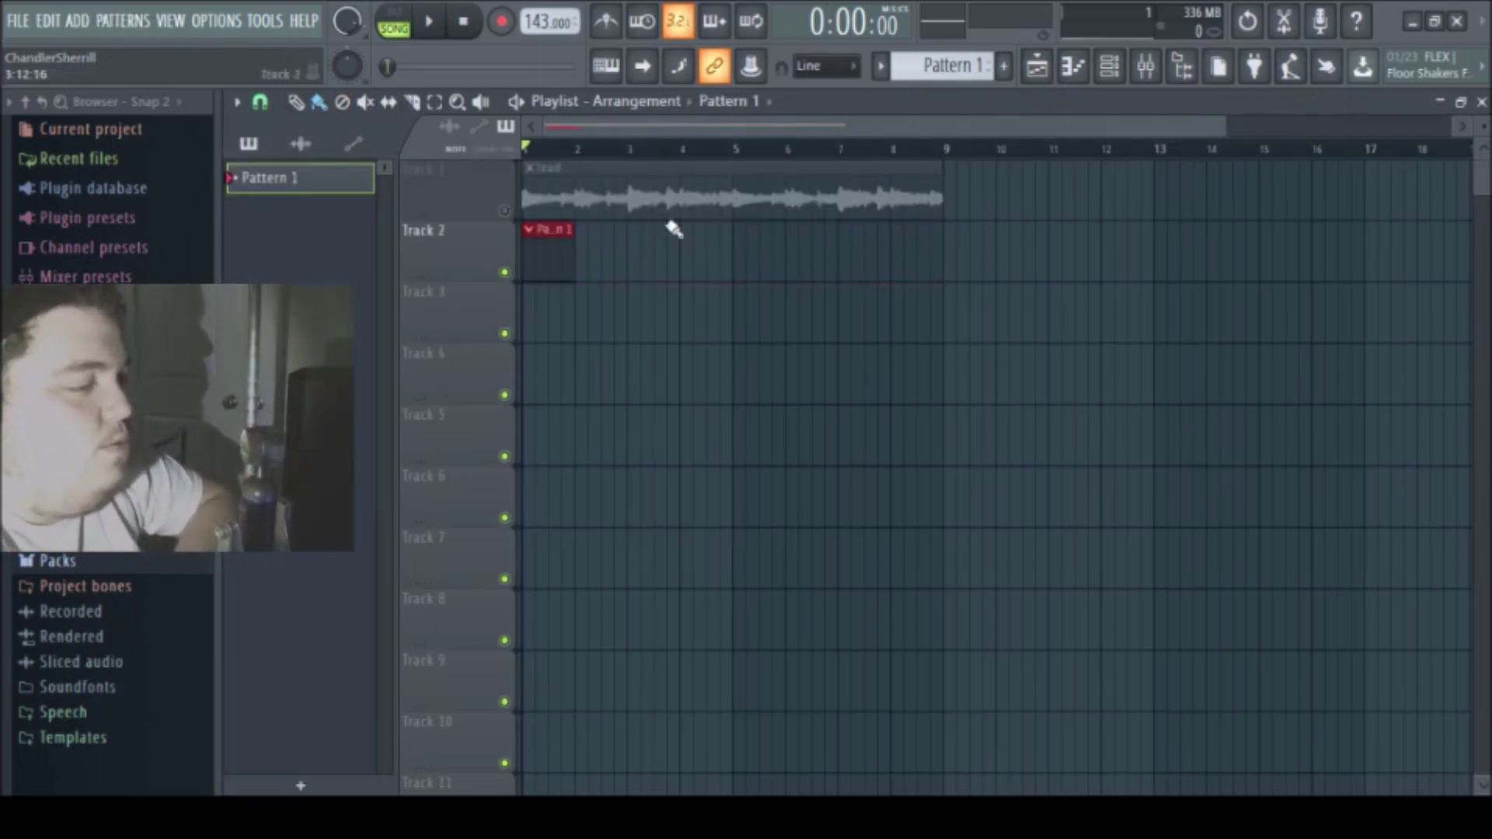
Widen the channel rack and add Pattern 1 clips at bars 3, 5 and 7 on Track 2
{"action": "left_click", "coordinate": [1109, 65]}
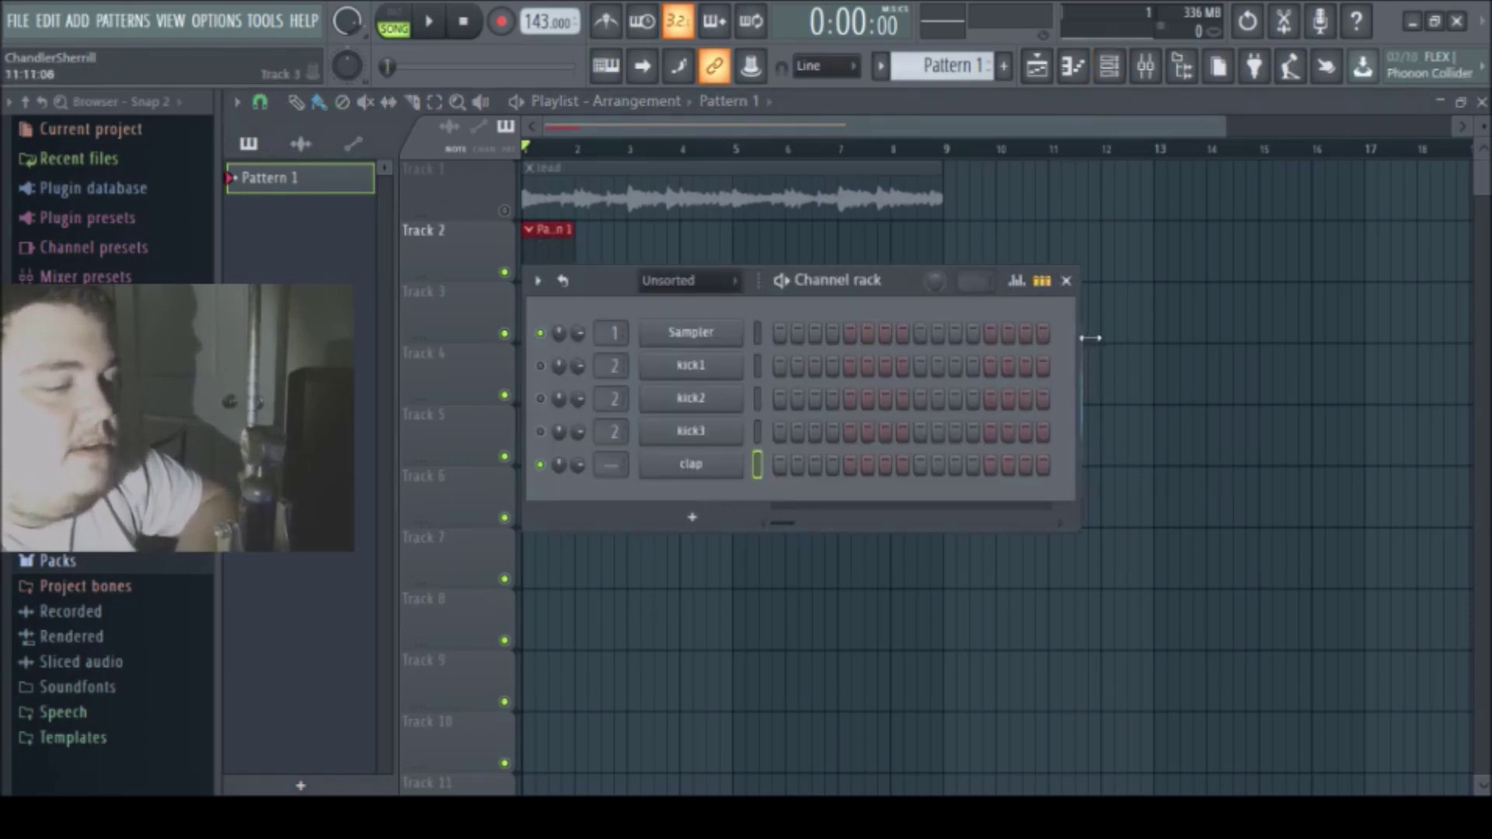
{"action": "left_click_drag", "start_coordinate": [1091, 338], "coordinate": [1346, 369]}
{"action": "left_click", "coordinate": [652, 231]}
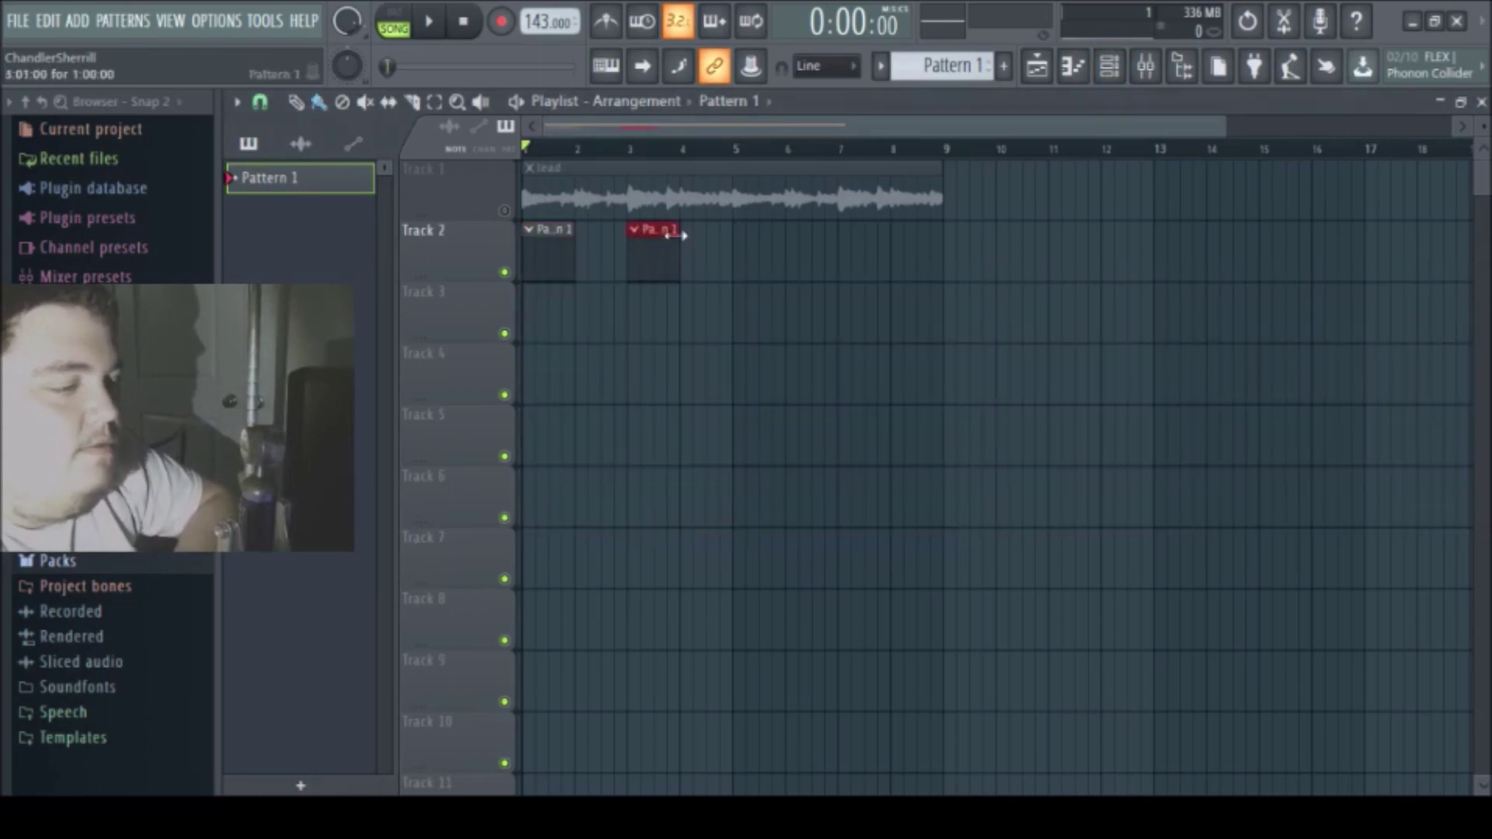
{"action": "left_click", "coordinate": [750, 231]}
{"action": "left_click", "coordinate": [839, 231]}
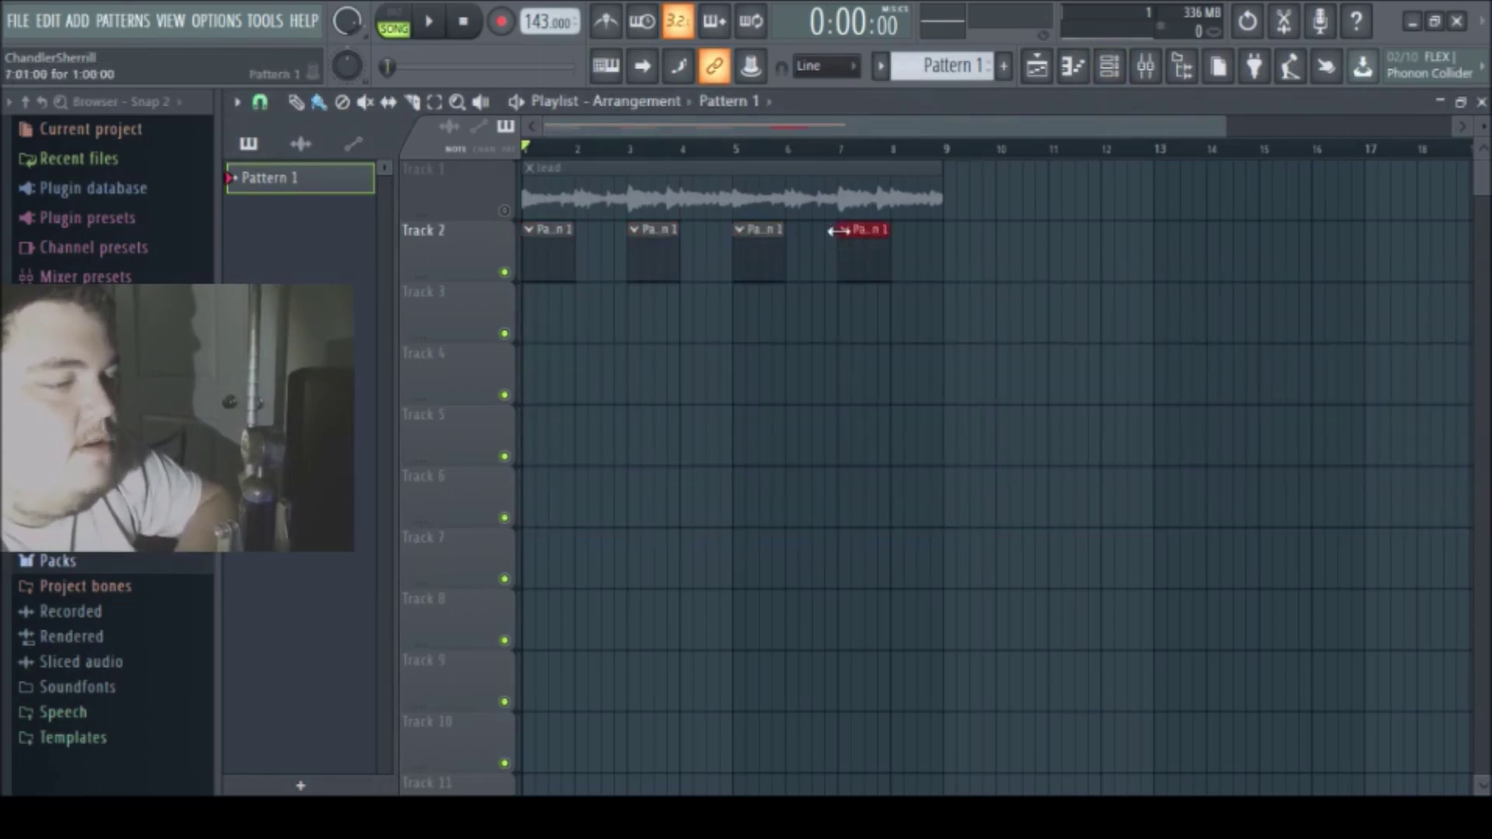
Mute the clap channel and add a kick1 hit on the first step of Pattern 1
{"action": "left_click", "coordinate": [1109, 65]}
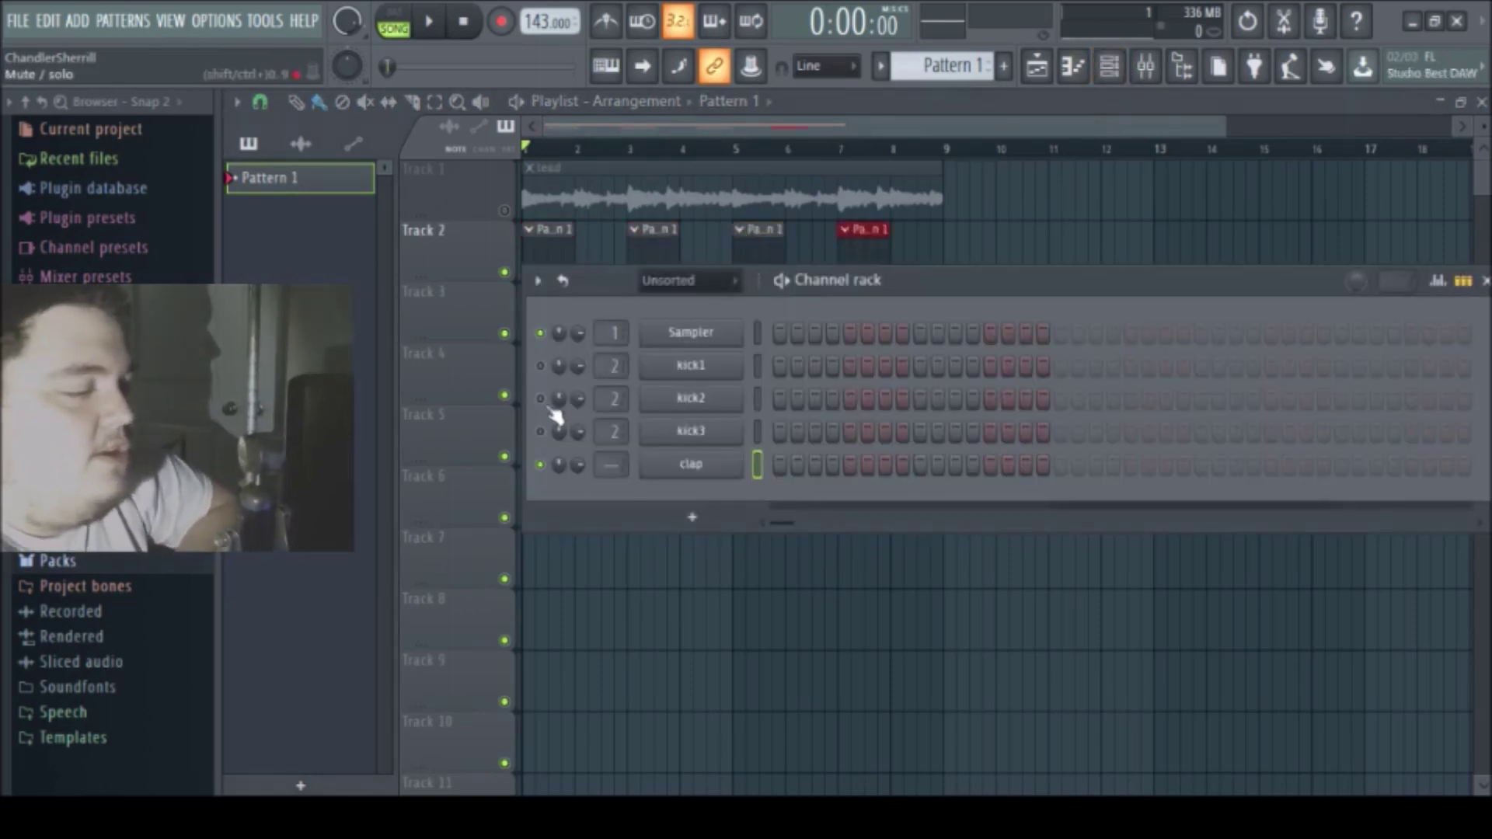
{"action": "left_click", "coordinate": [542, 465]}
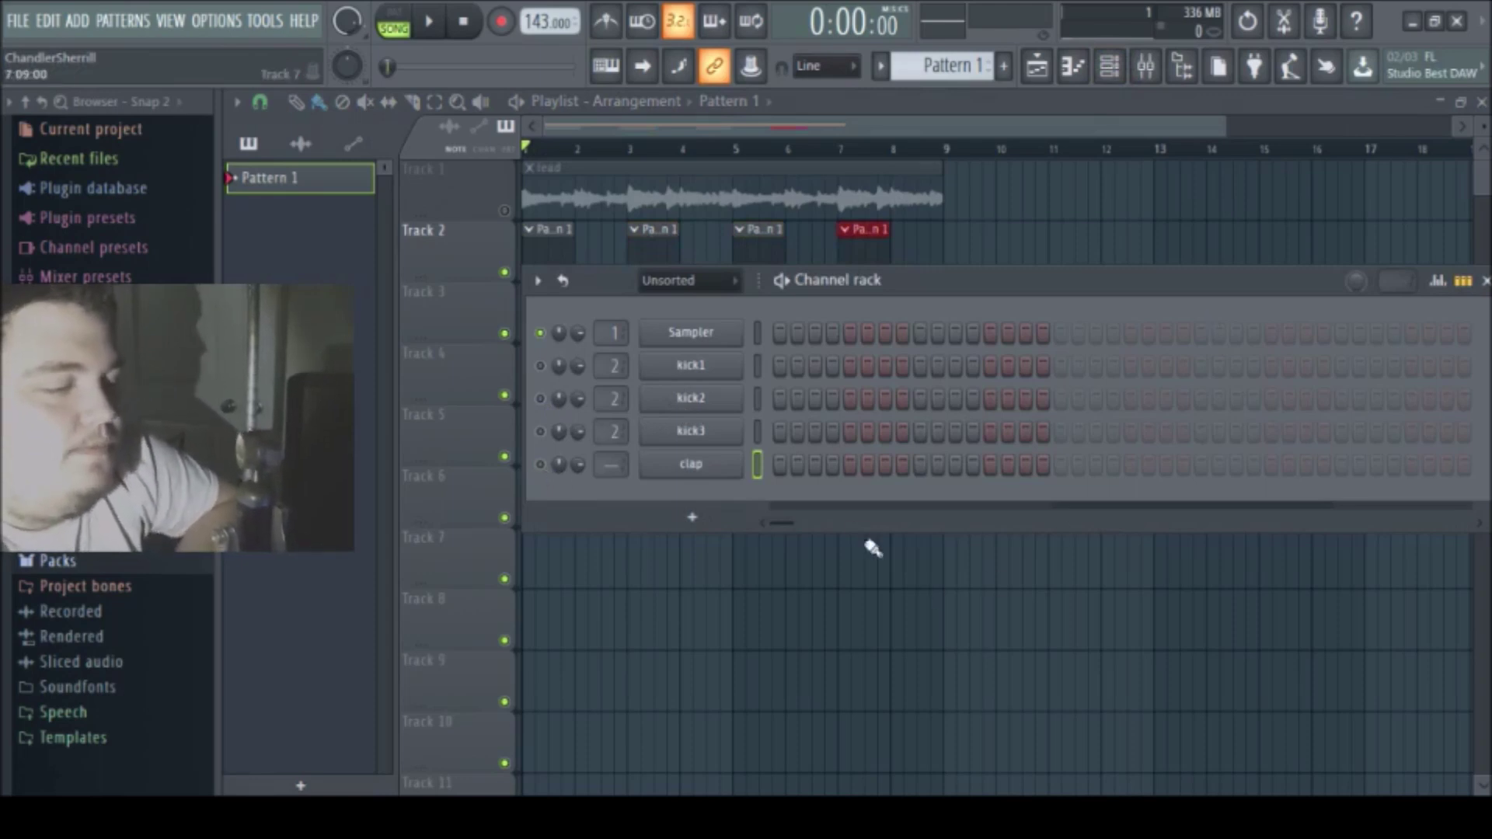
{"action": "left_click", "coordinate": [778, 365]}
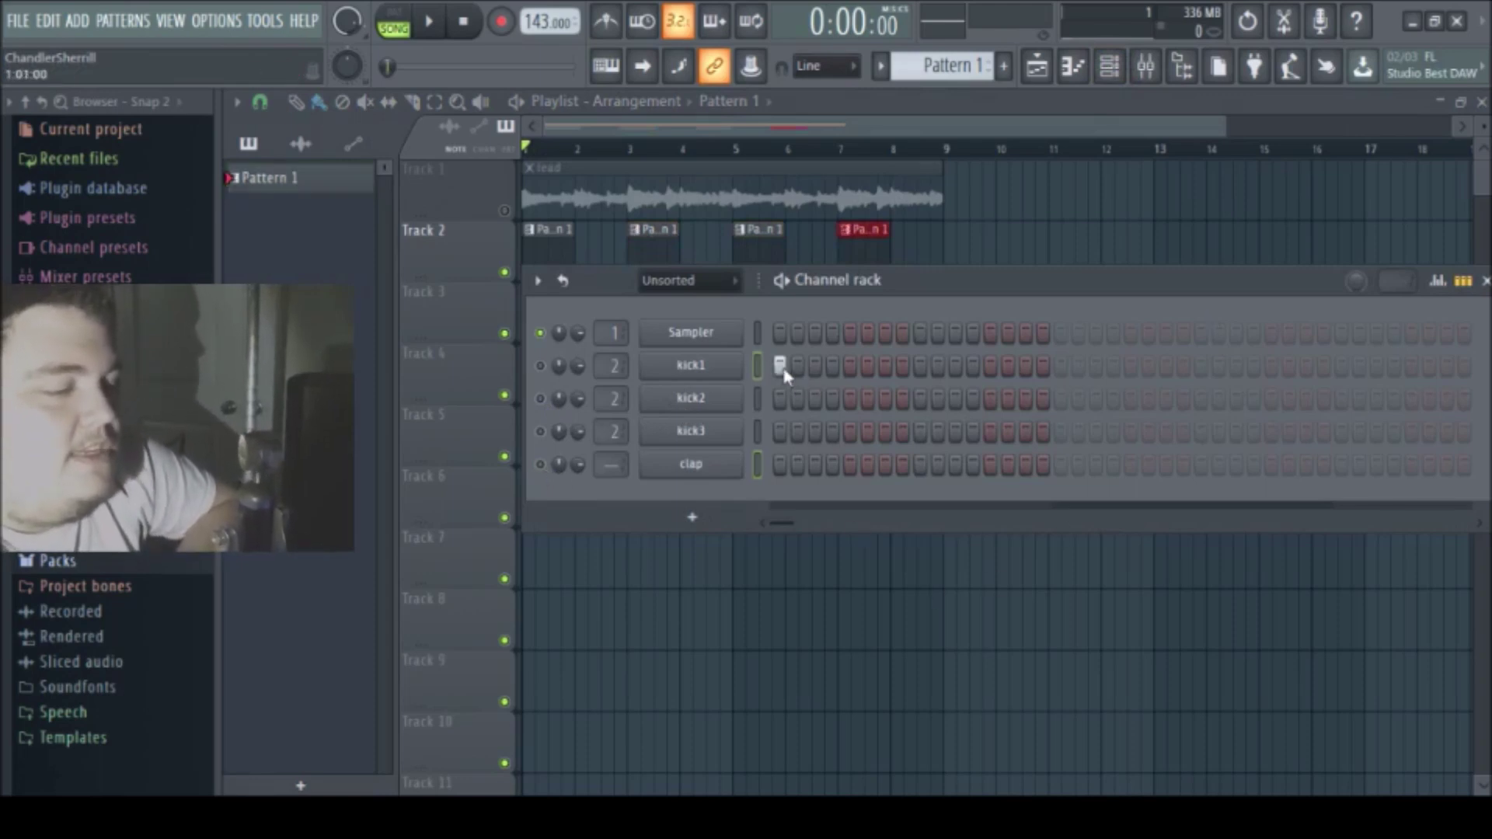
Set Sausage Fattener on the kick1 track to 18.0% fatness and 3.0% color, and briefly run playback
{"action": "left_click", "coordinate": [1146, 66]}
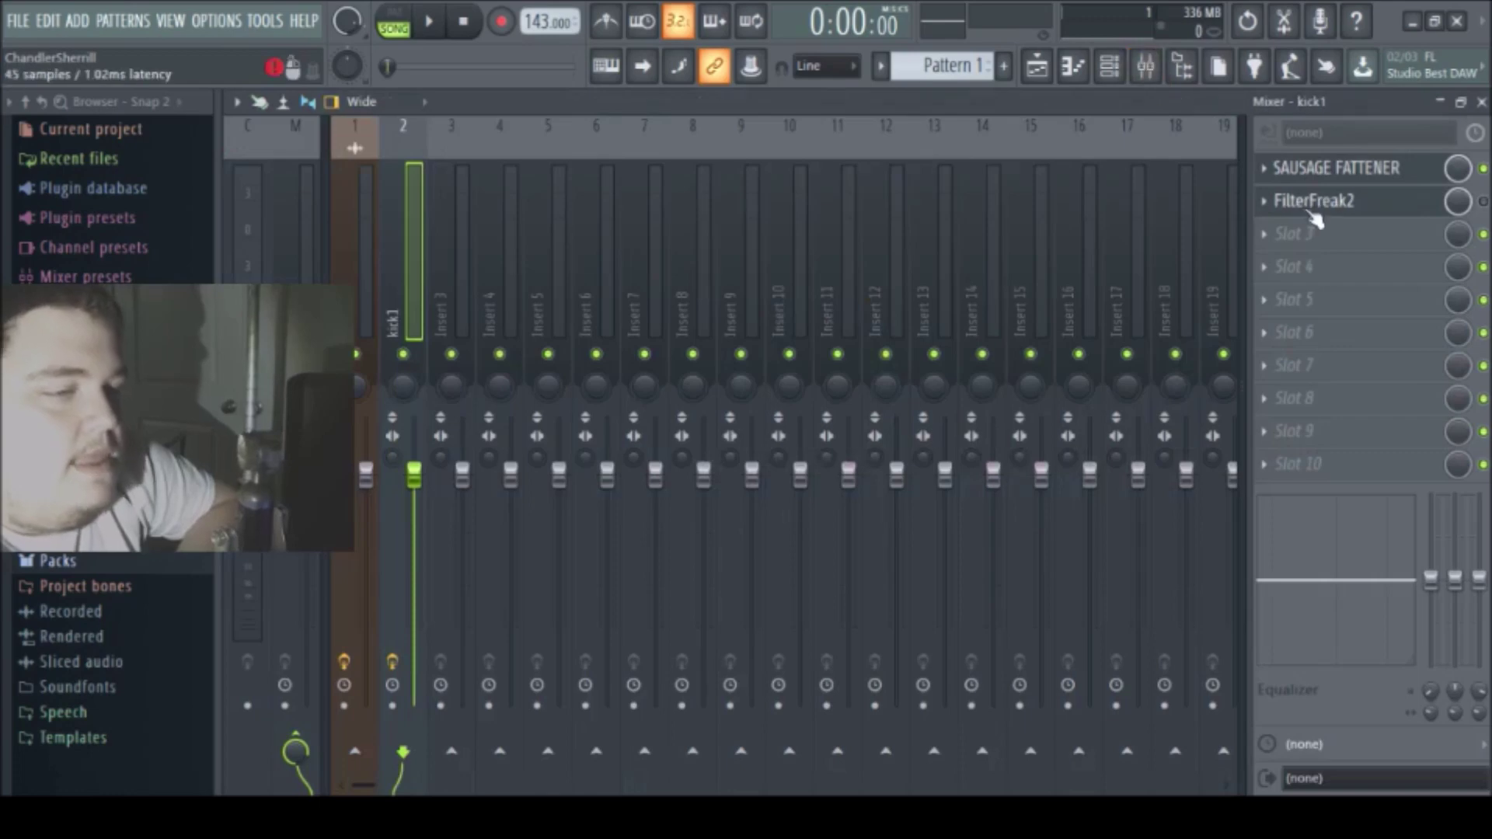
{"action": "left_click", "coordinate": [1332, 168]}
{"action": "left_click_drag", "start_coordinate": [816, 303], "coordinate": [810, 295]}
{"action": "left_click_drag", "start_coordinate": [1015, 478], "coordinate": [1006, 463]}
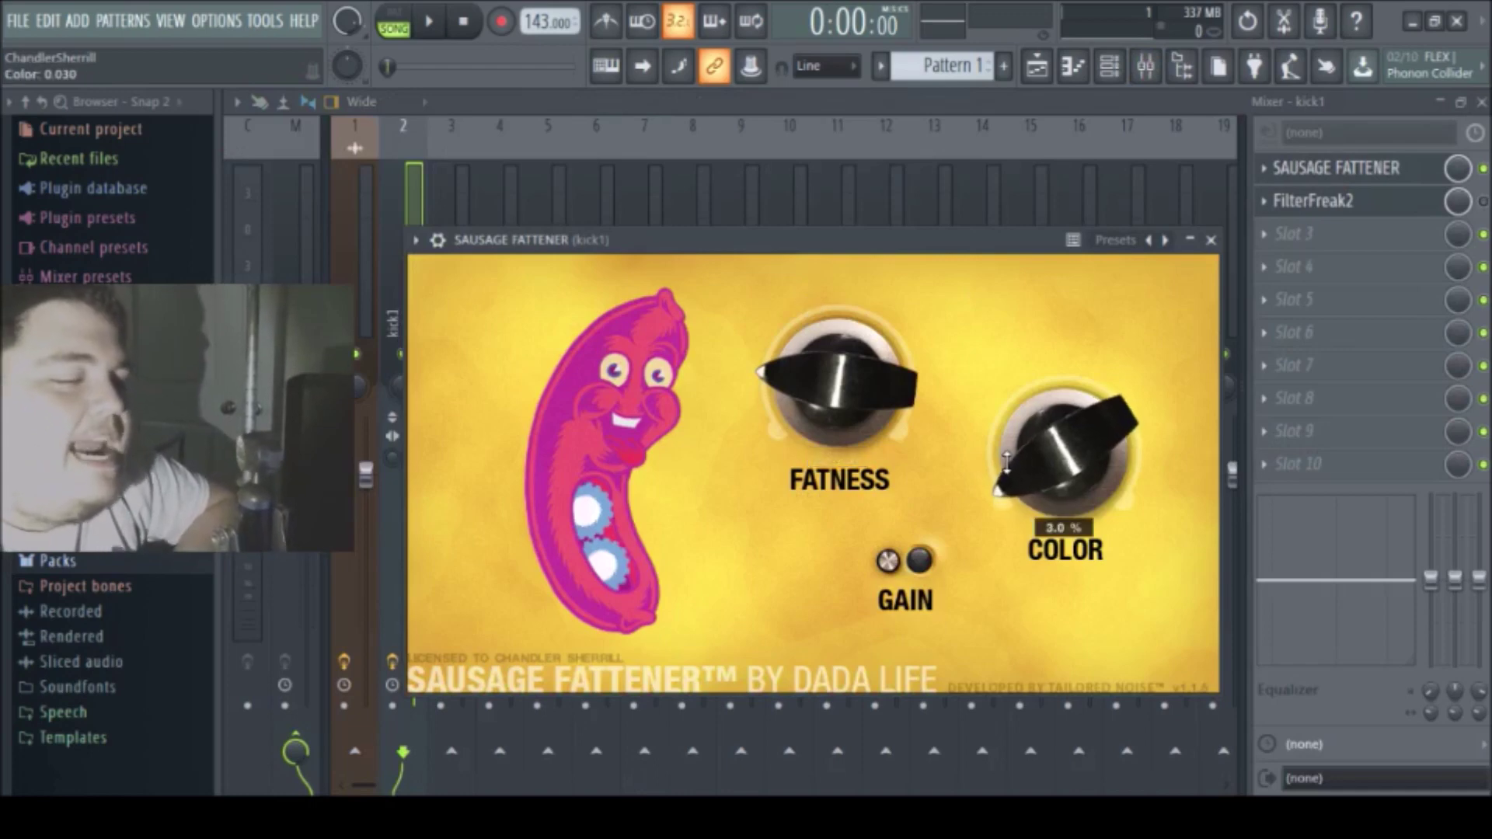
{"action": "left_click", "coordinate": [430, 22]}
{"action": "key", "text": "space"}
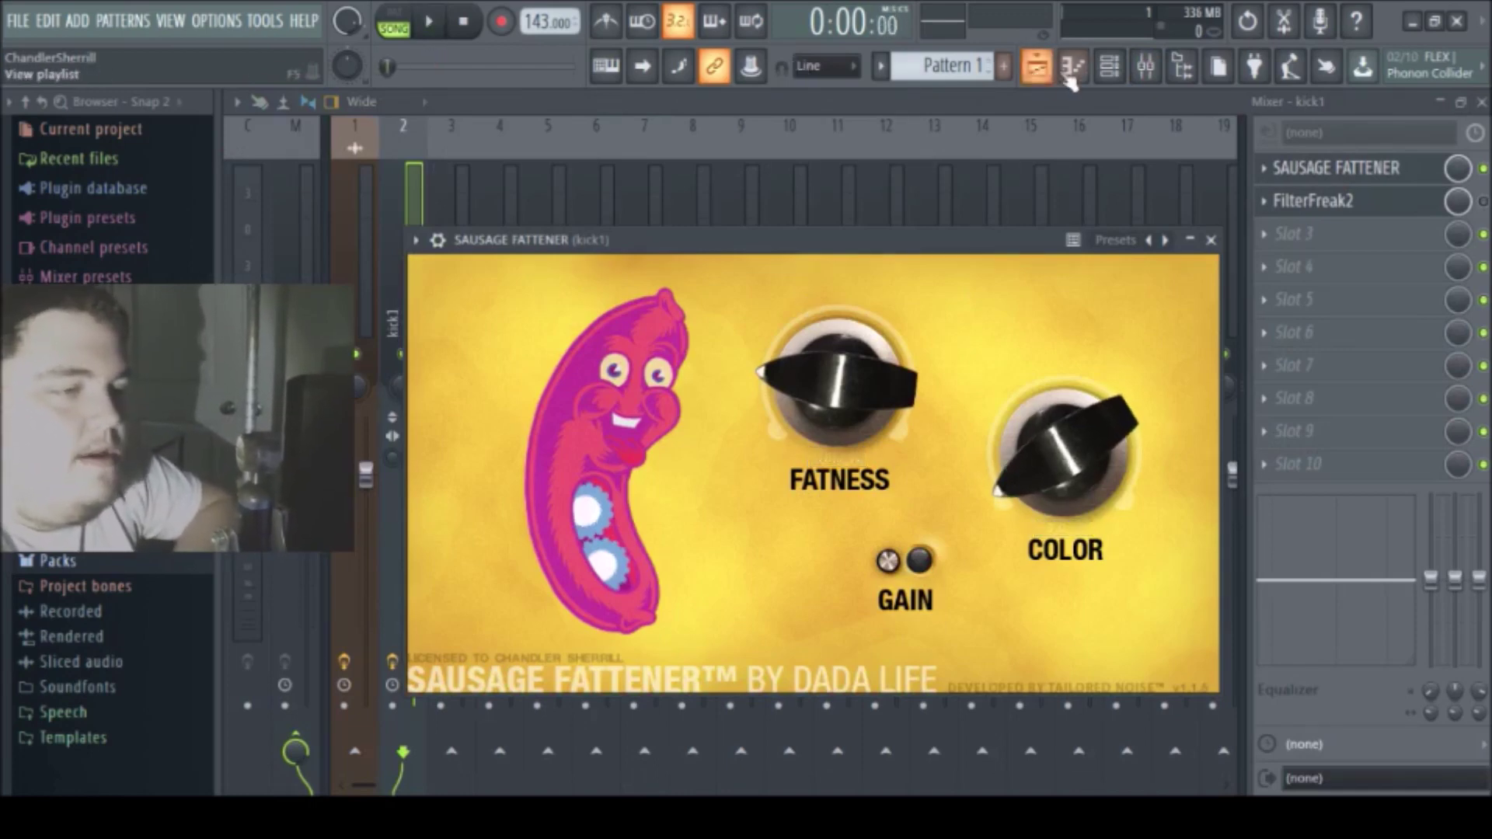
Switch playback to pattern mode, unmute the kick1 channel and play the pattern
{"action": "left_click", "coordinate": [1109, 66]}
{"action": "key", "text": "l"}
{"action": "key", "text": "space"}
{"action": "key", "text": "space"}
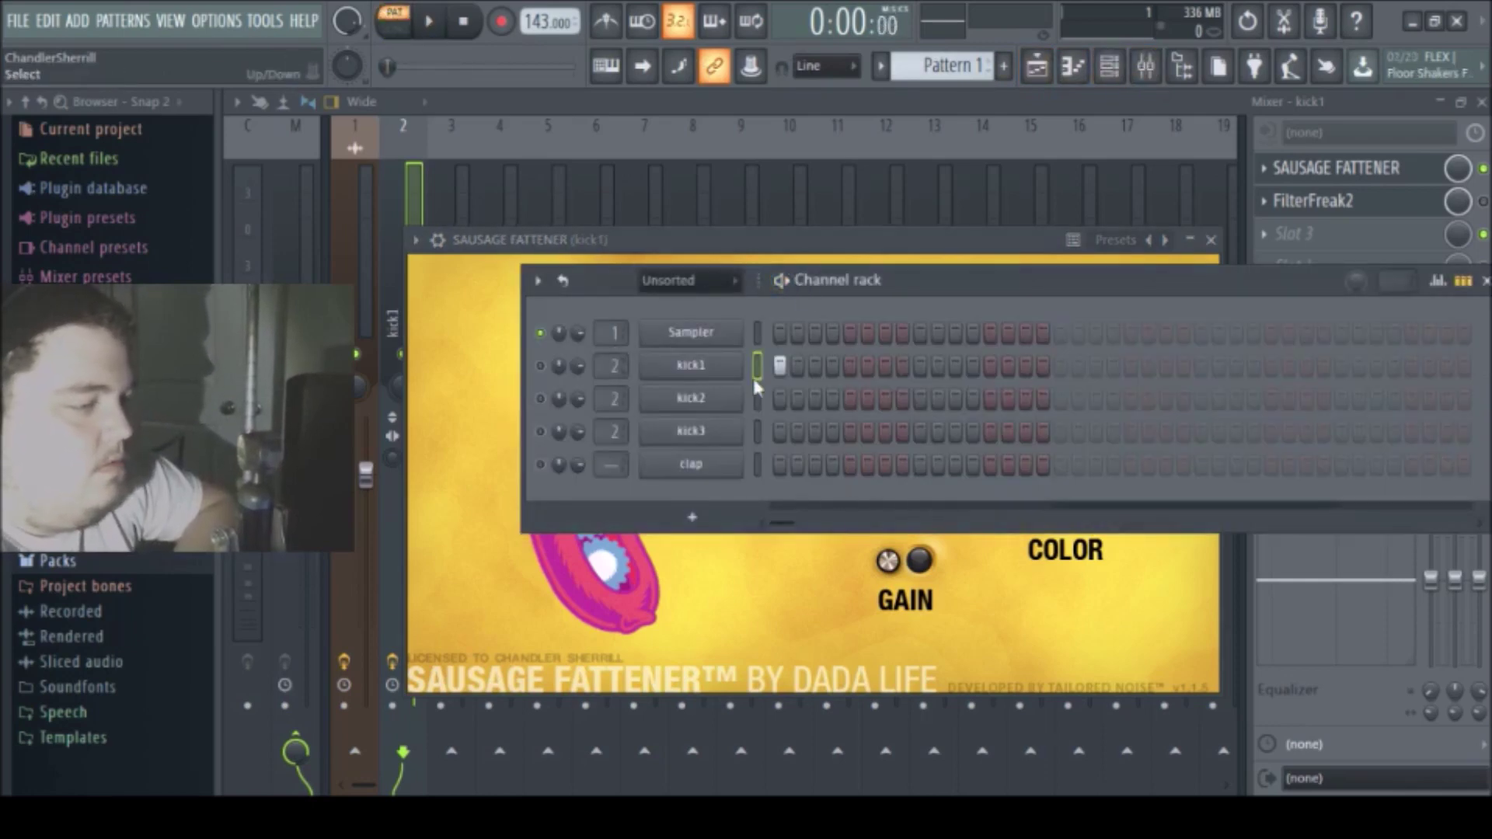
{"action": "left_click", "coordinate": [541, 366]}
{"action": "key", "text": "space"}
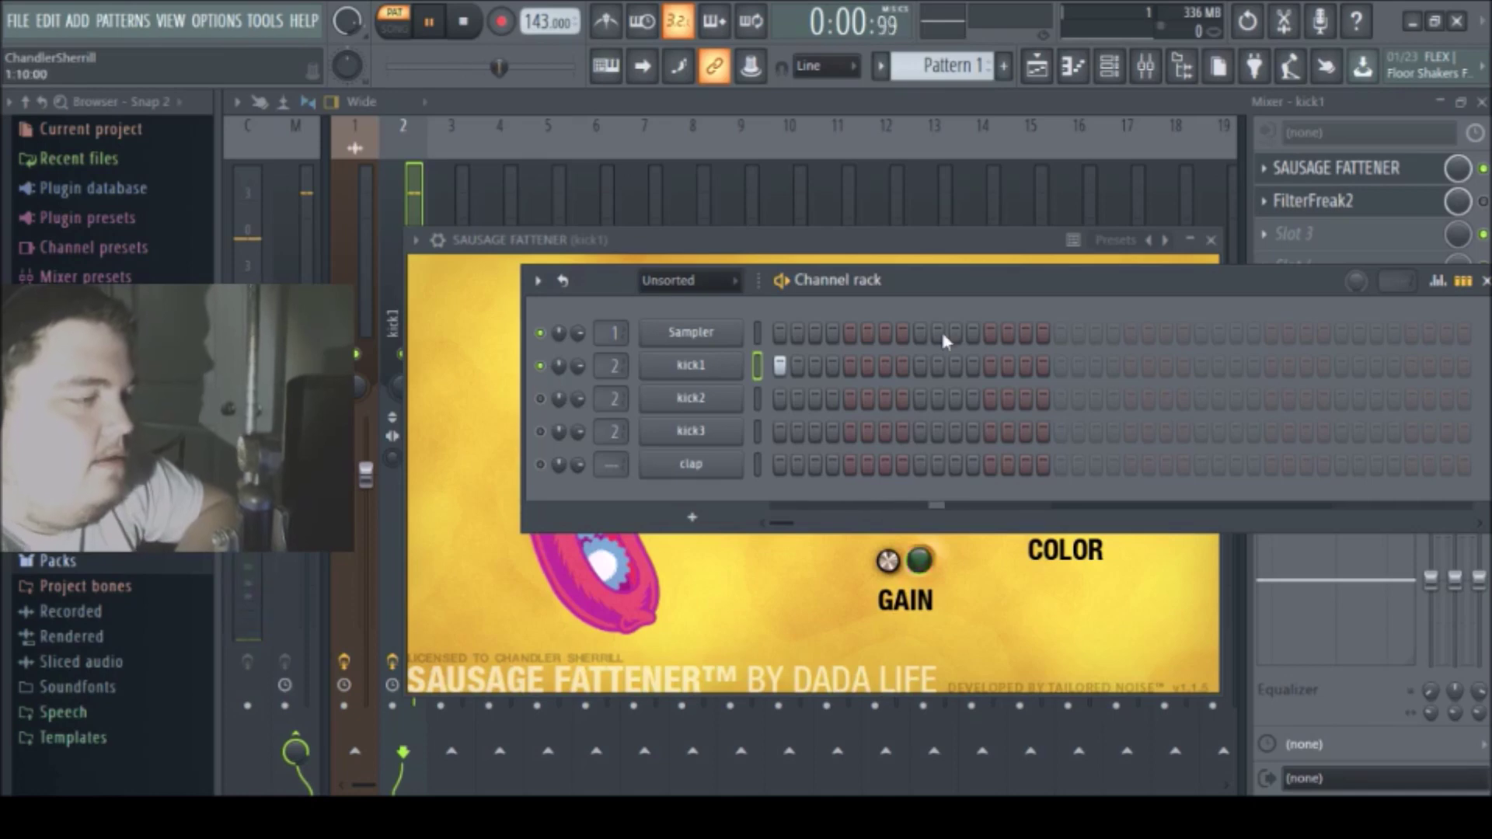
Lower the kick1 mixer track's volume to -5.5 dB, reopen Sausage Fattener and stop playback
{"action": "left_click", "coordinate": [396, 222]}
{"action": "left_click_drag", "start_coordinate": [414, 476], "coordinate": [414, 530]}
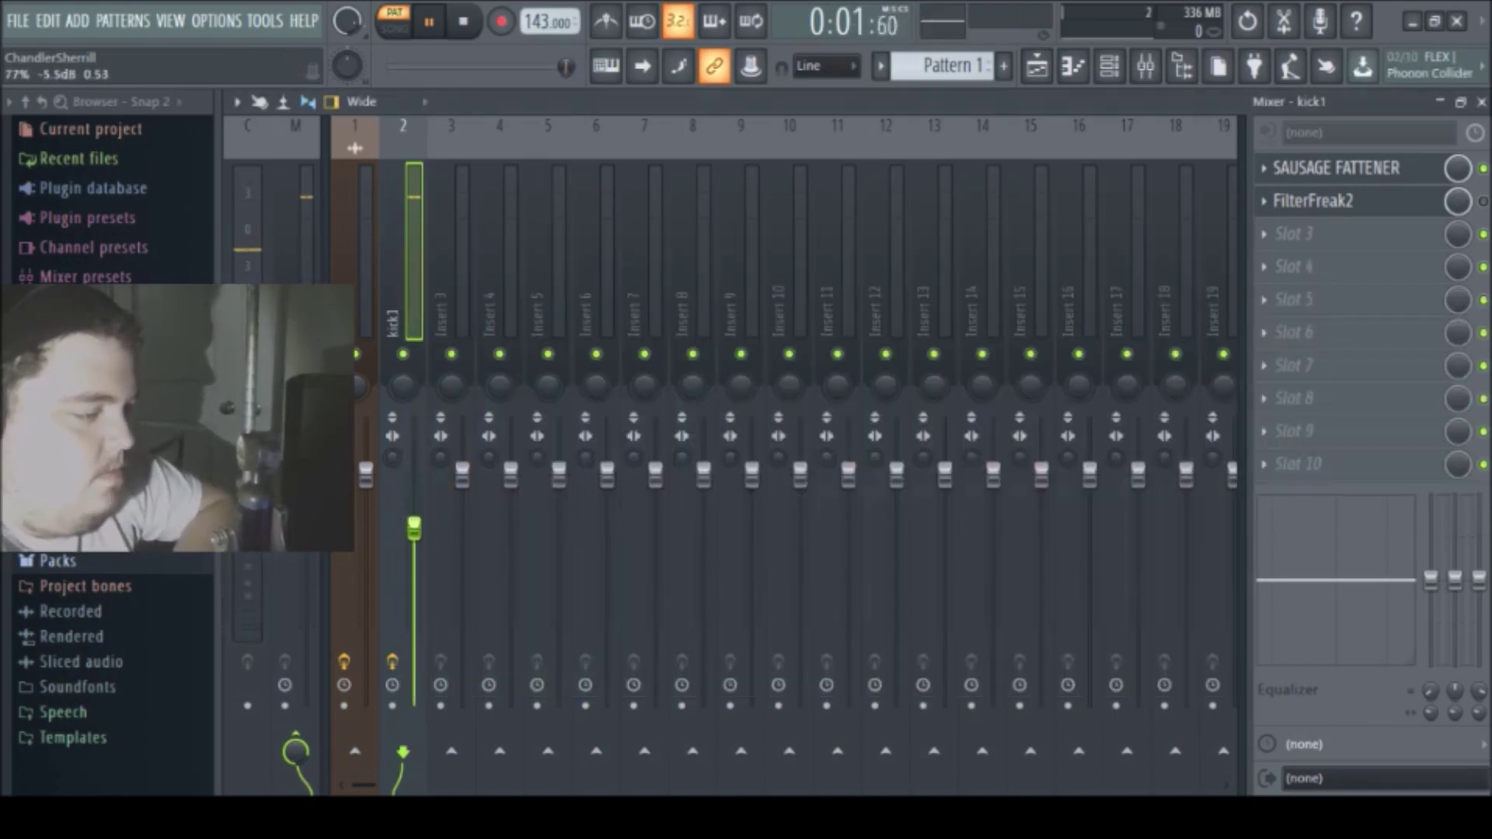
{"action": "left_click", "coordinate": [1290, 168]}
{"action": "key", "text": "space"}
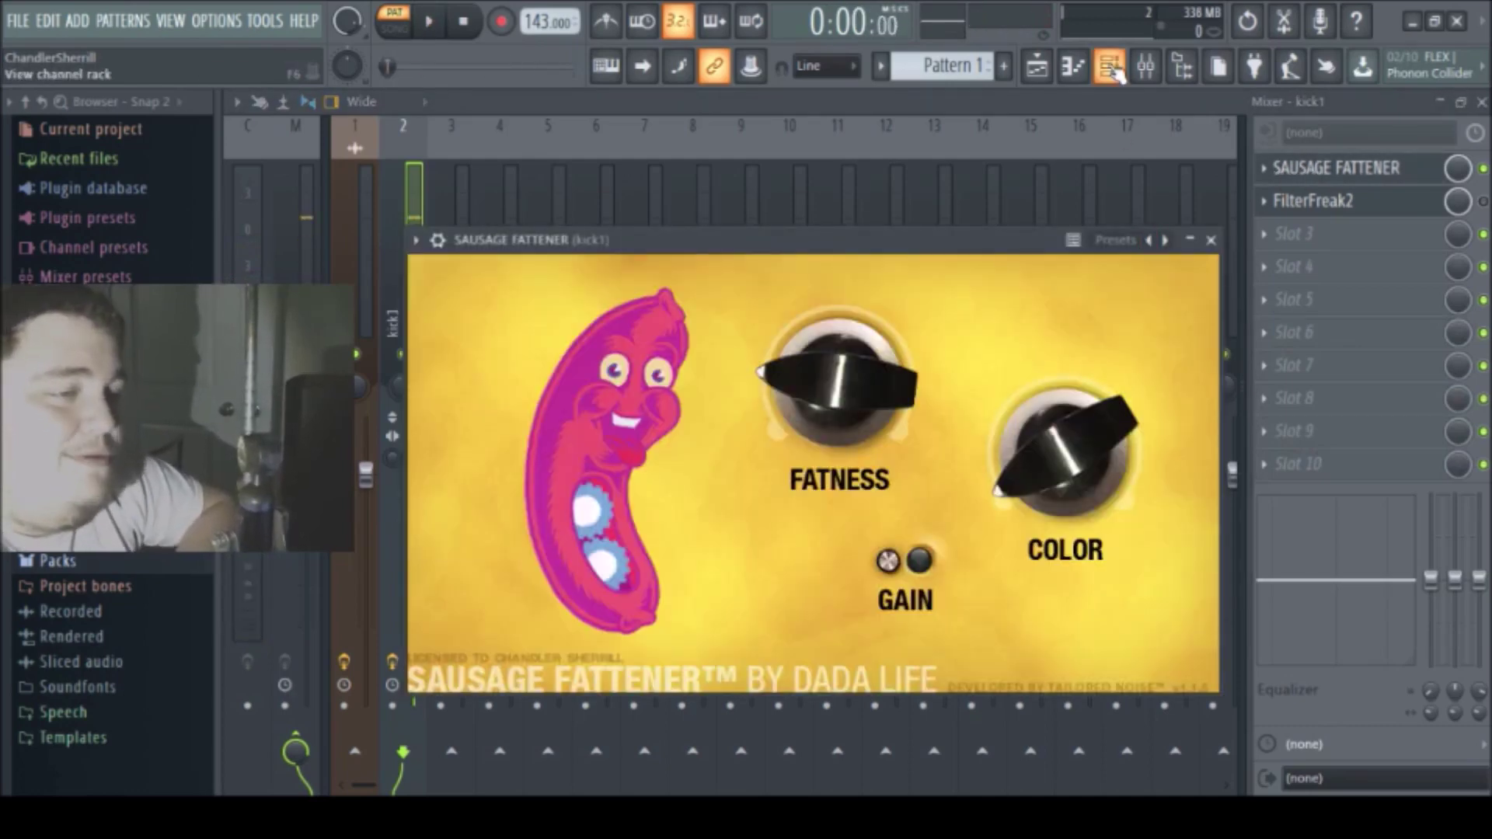
Switch playback to song mode with the kick1 channel unmuted, play the arrangement and restart it with the mixer in view
{"action": "key", "text": "F6"}
{"action": "left_click", "coordinate": [541, 366]}
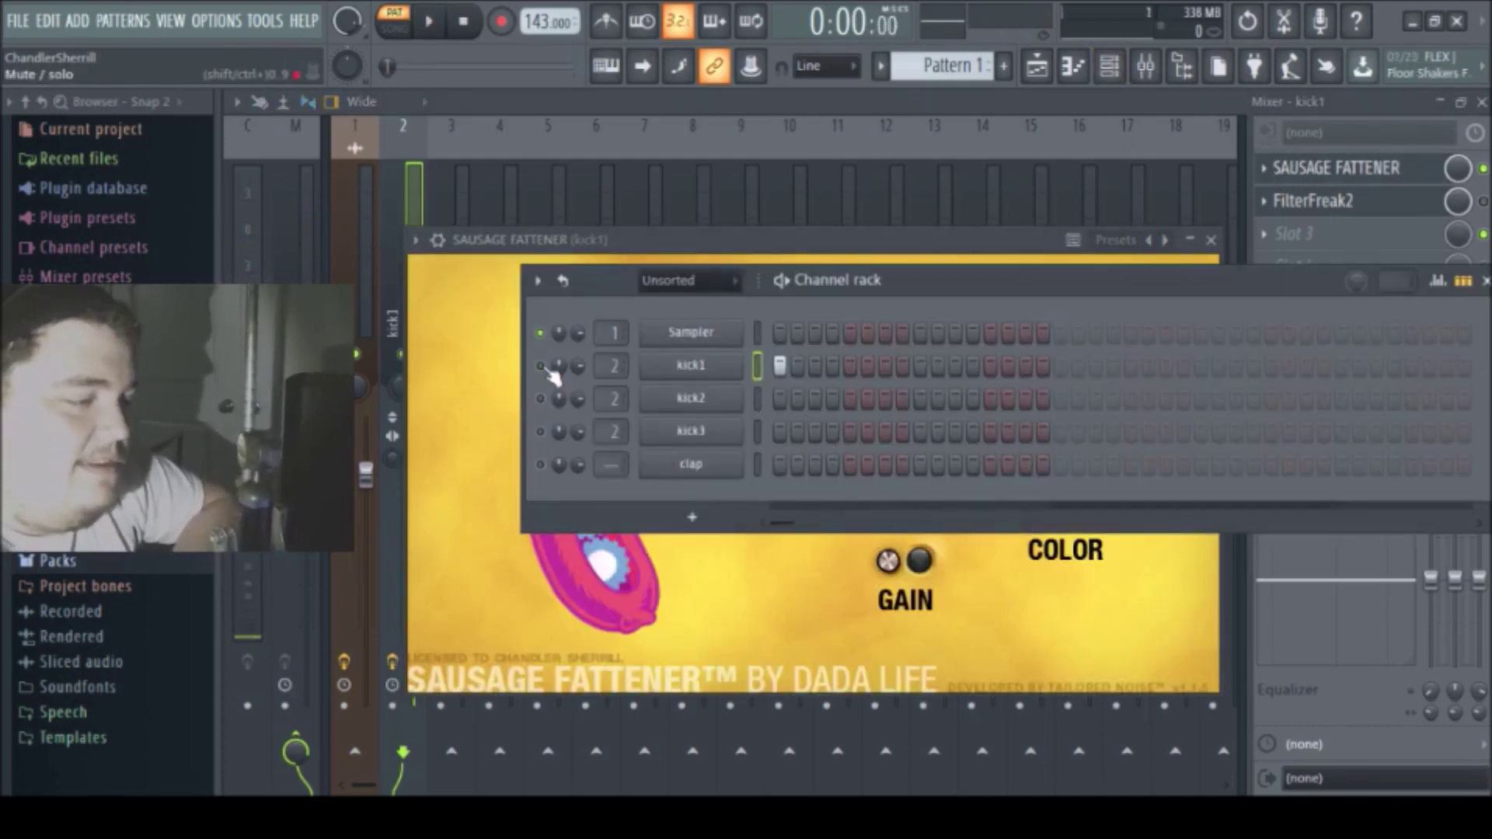
{"action": "key", "text": "space"}
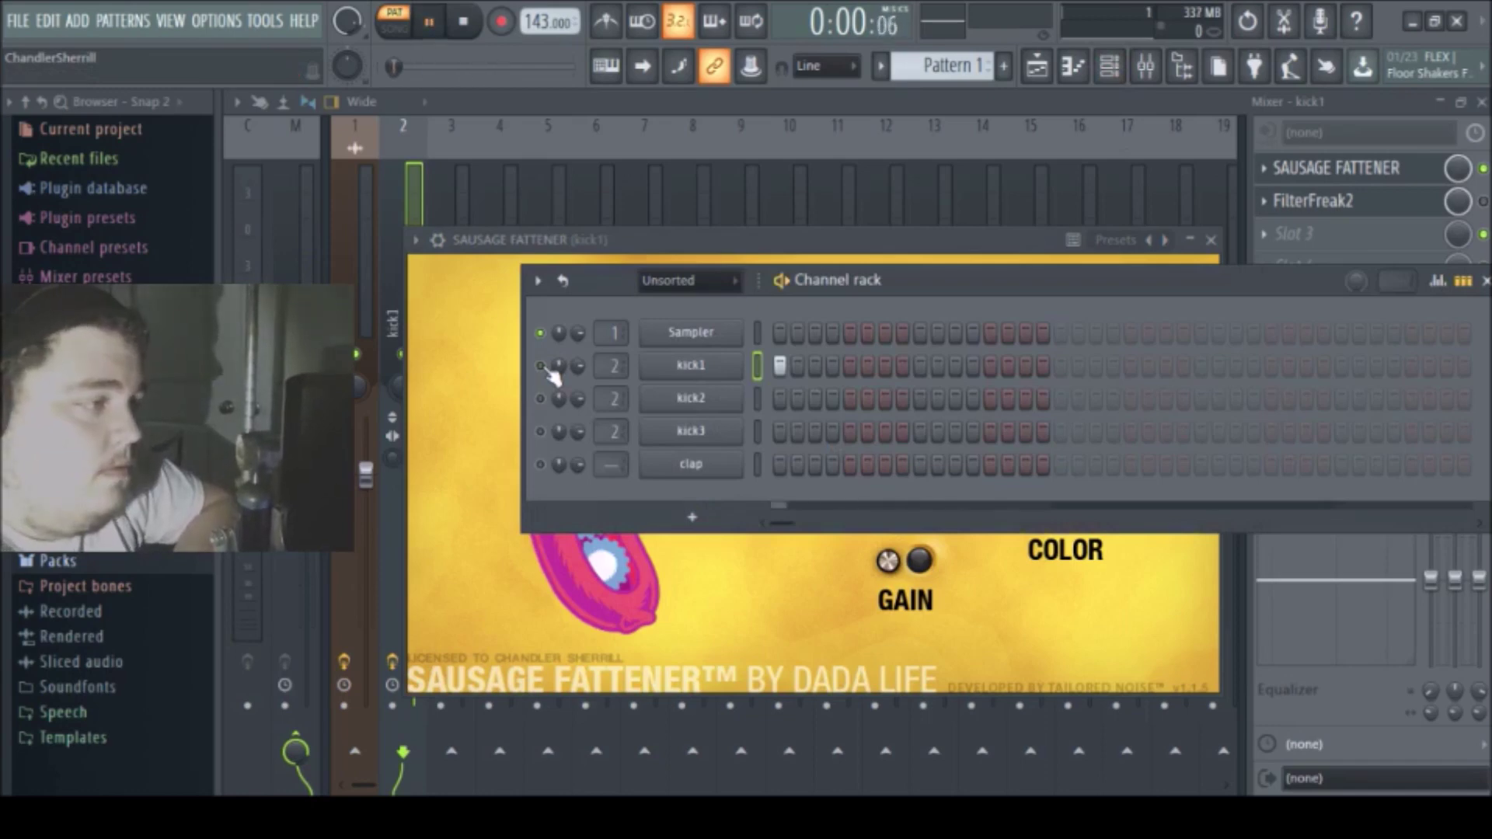
{"action": "left_click", "coordinate": [386, 33]}
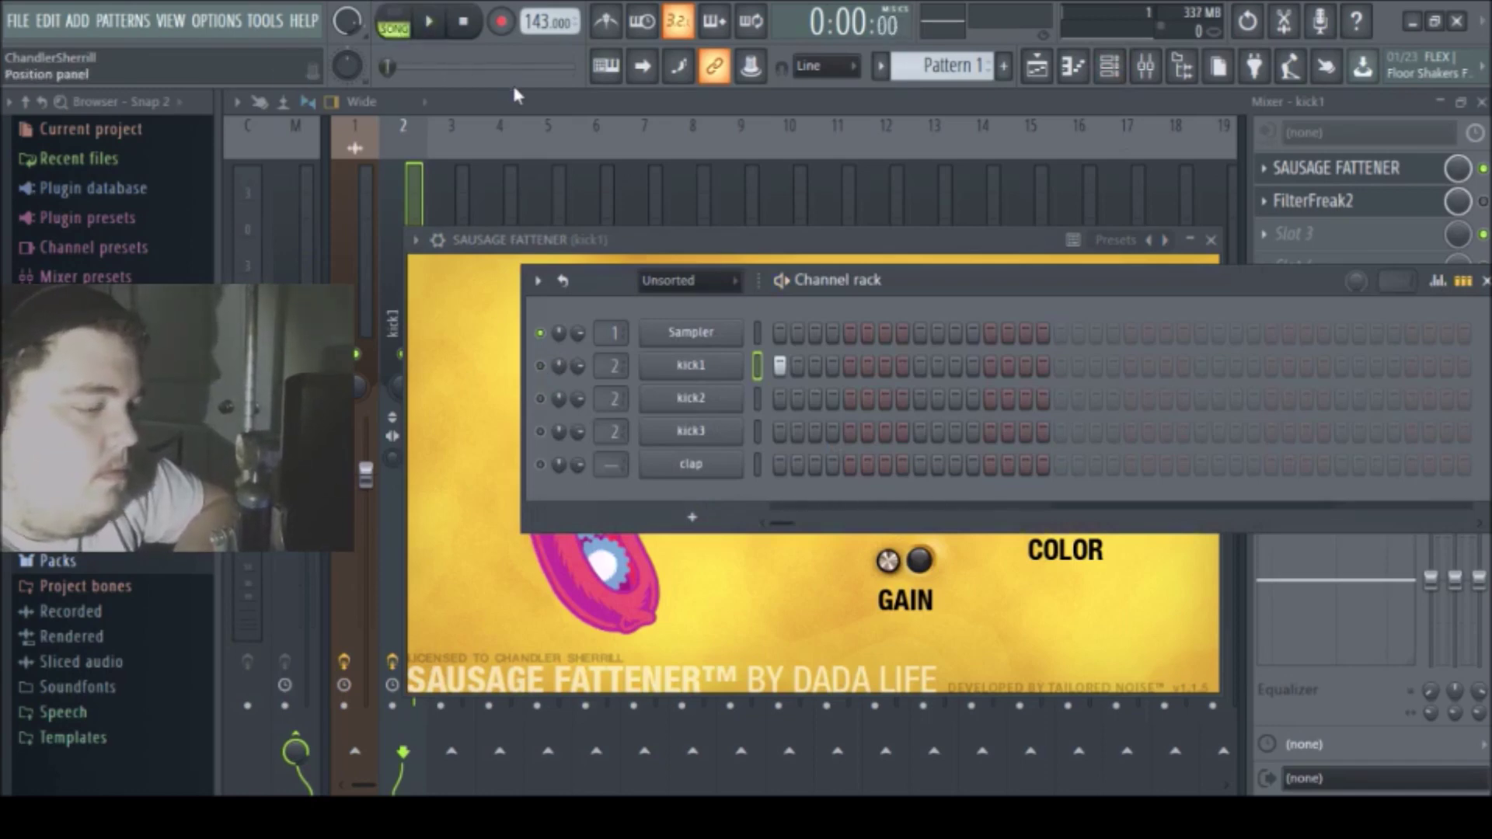
{"action": "left_click", "coordinate": [540, 365]}
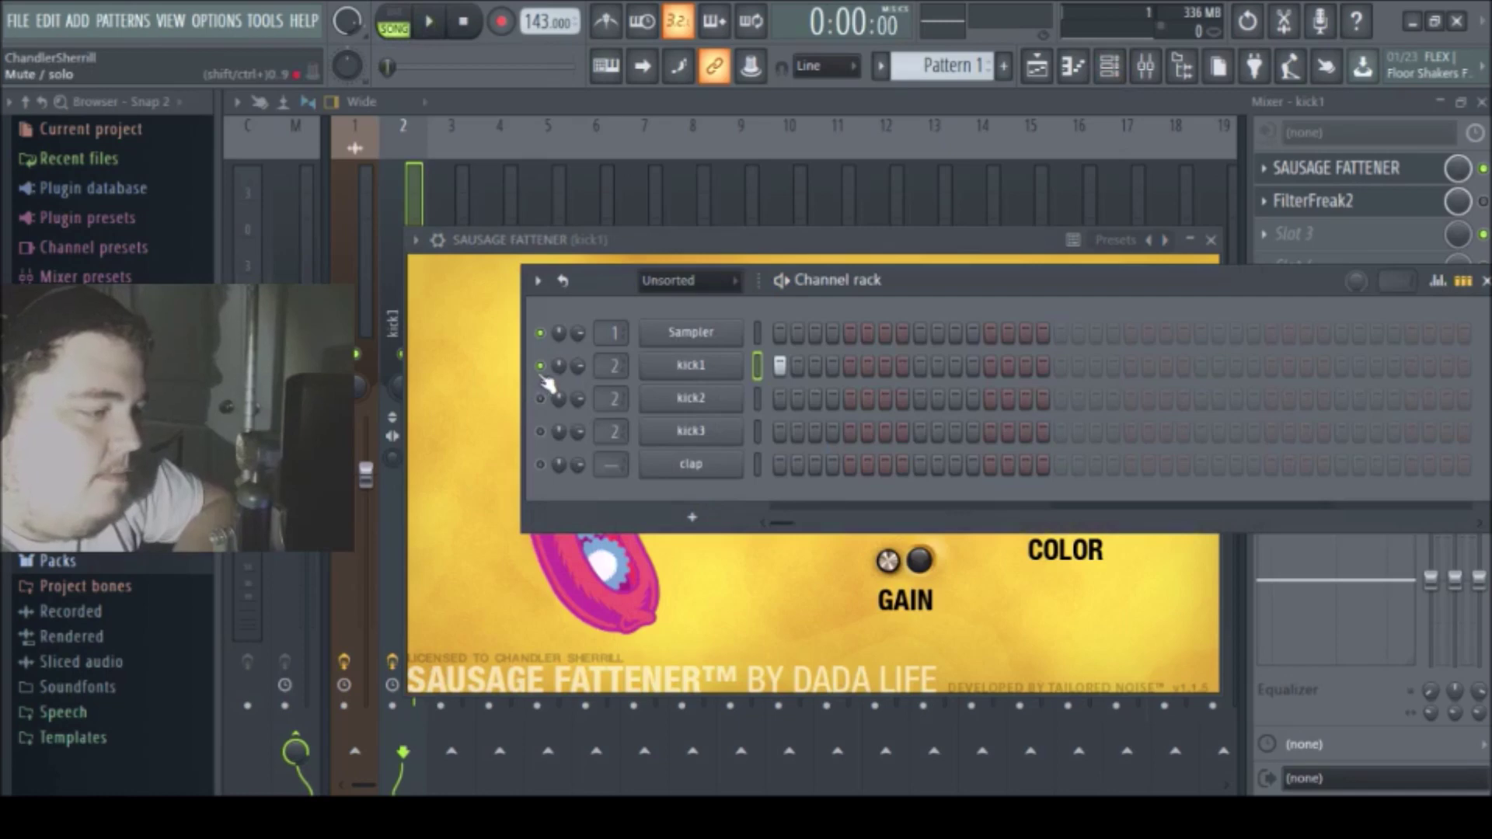
{"action": "left_click", "coordinate": [428, 22]}
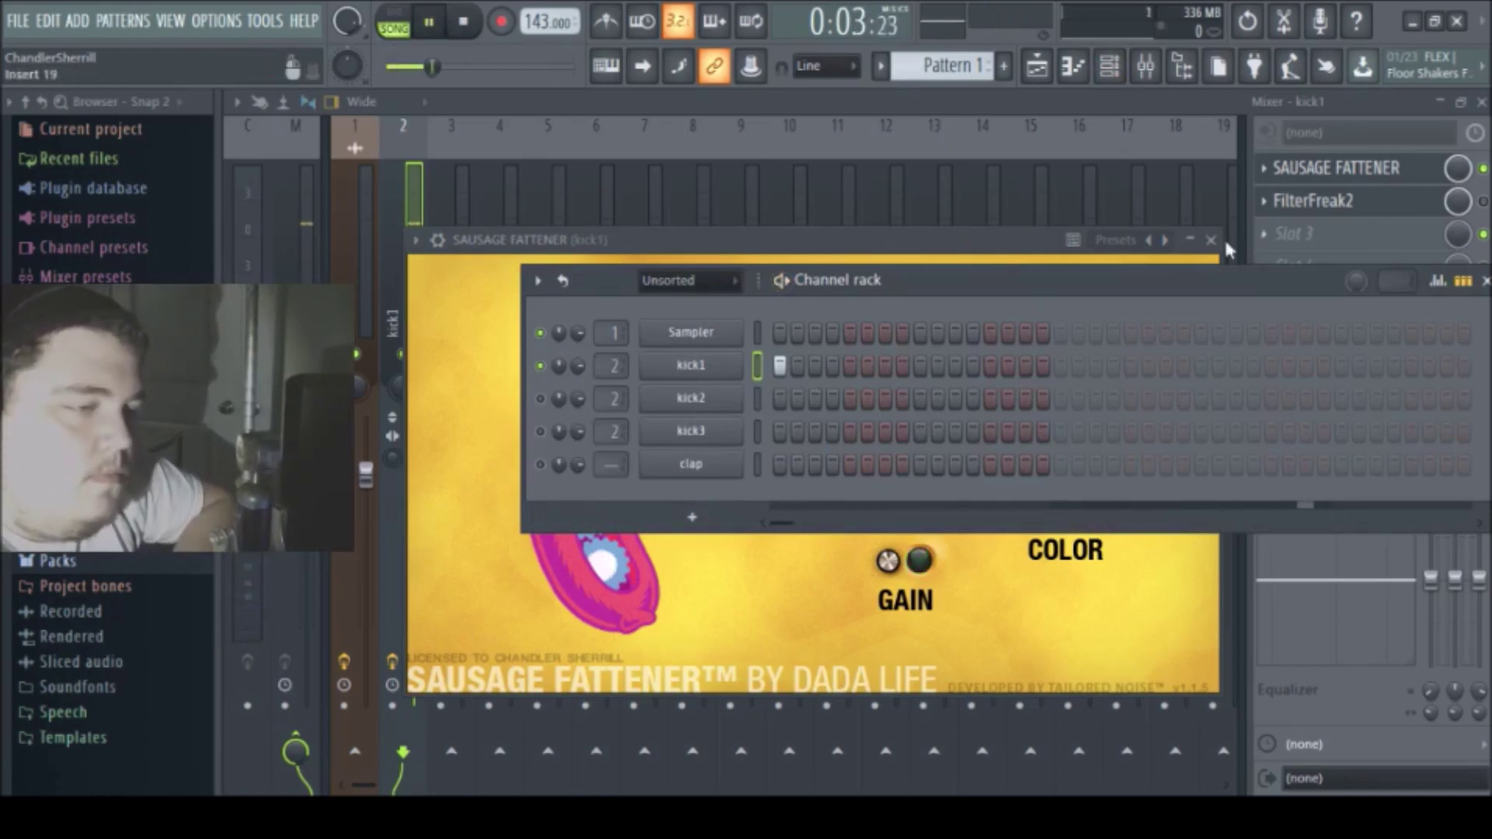
{"action": "key", "text": "F9"}
{"action": "key", "text": "space"}
{"action": "key", "text": "space"}
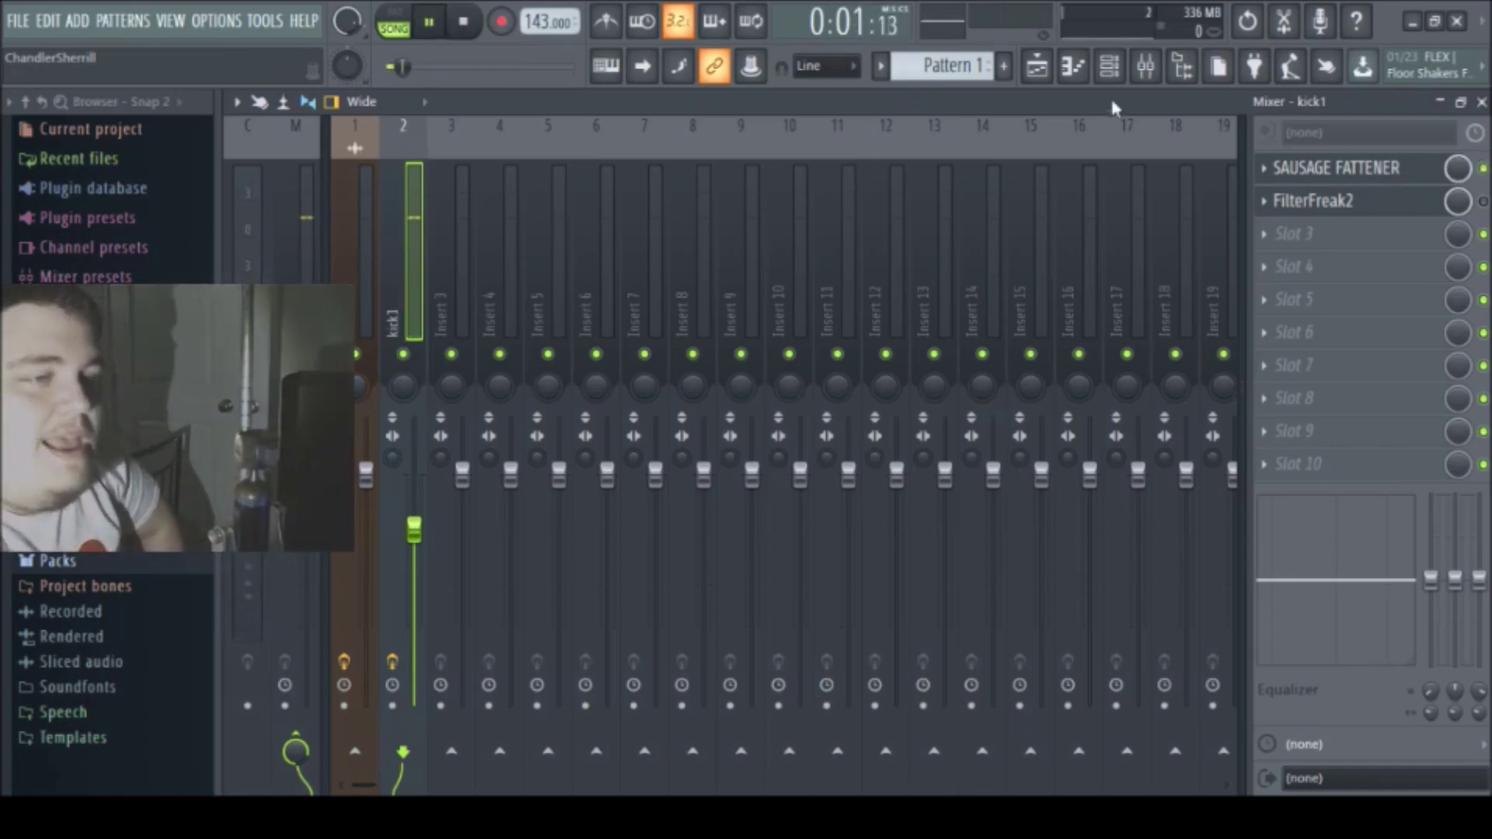
Reopen Sausage Fattener during playback, raise its fatness to just past halfway and bring it back down to 21.0%
{"action": "left_click", "coordinate": [1337, 167]}
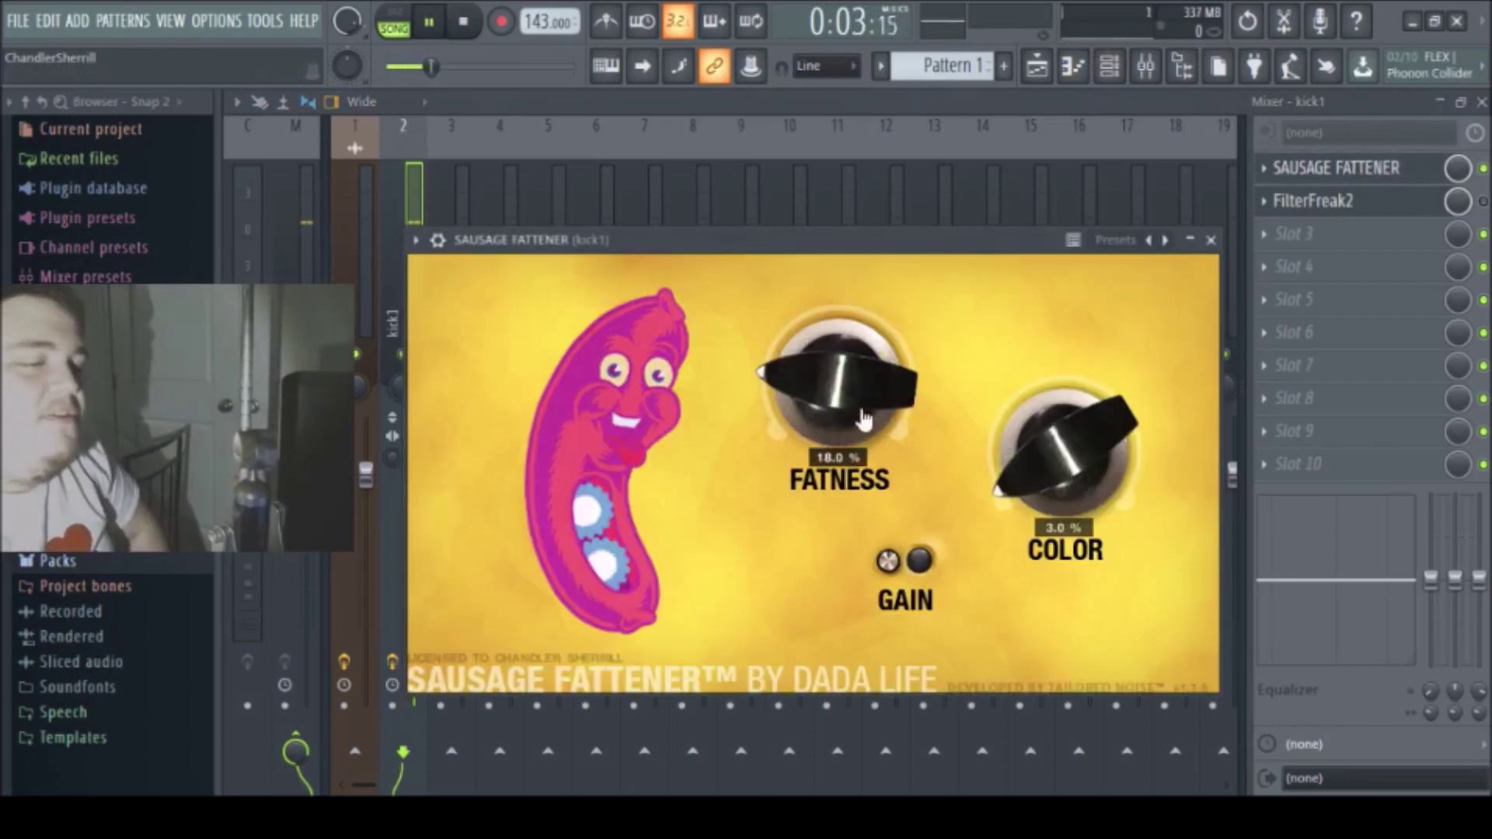
{"action": "left_click_drag", "start_coordinate": [790, 241], "coordinate": [786, 317]}
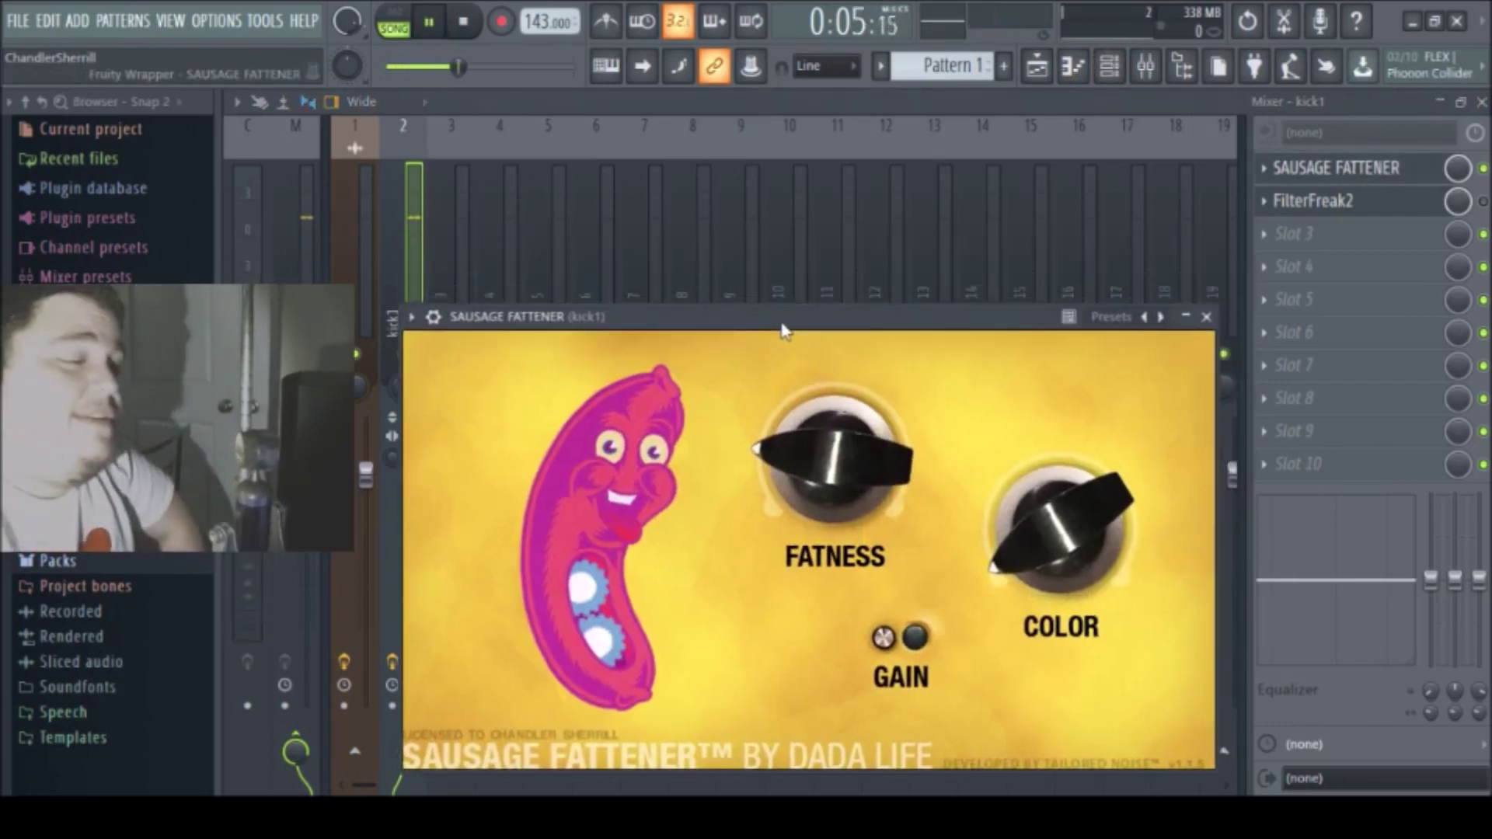
{"action": "left_click_drag", "start_coordinate": [846, 488], "coordinate": [847, 323]}
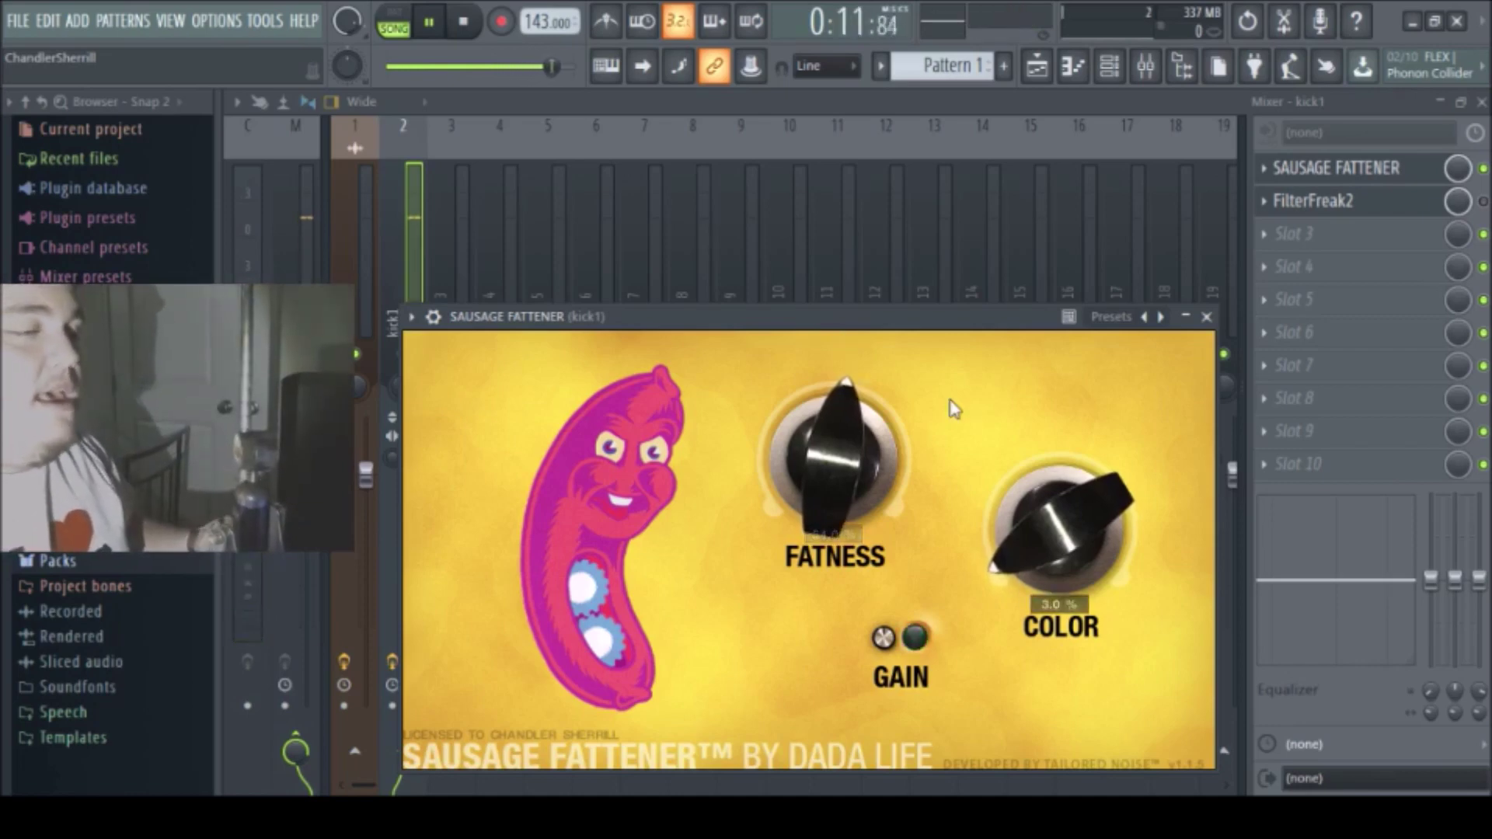
{"action": "left_click_drag", "start_coordinate": [876, 394], "coordinate": [848, 536]}
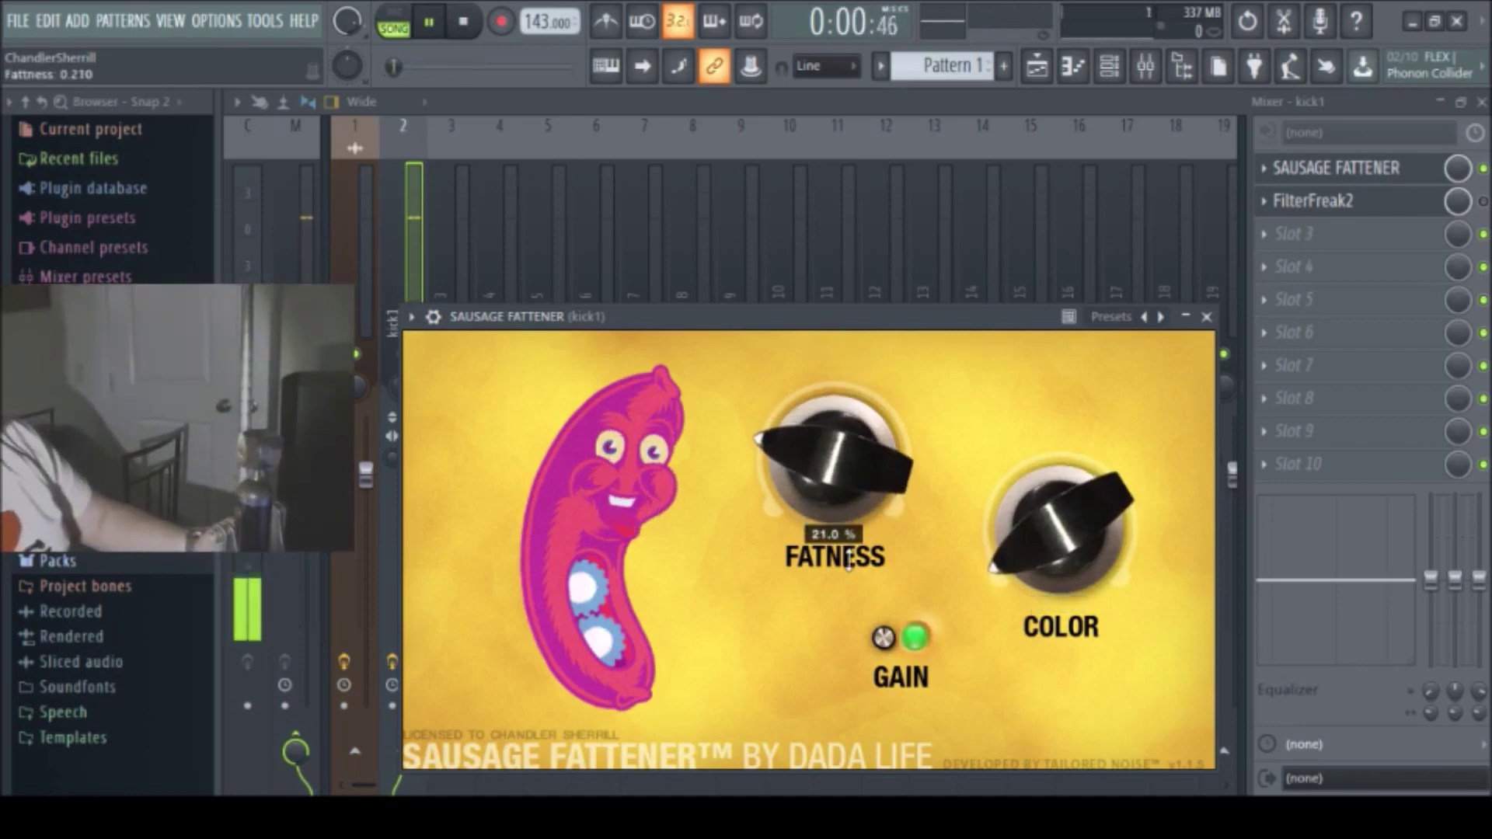
Stop playback and replace the kick1 hit with kick2 hits on steps 1 and 7, muting kick1 and unmuting kick2
{"action": "left_click", "coordinate": [1109, 66]}
{"action": "key", "text": "space"}
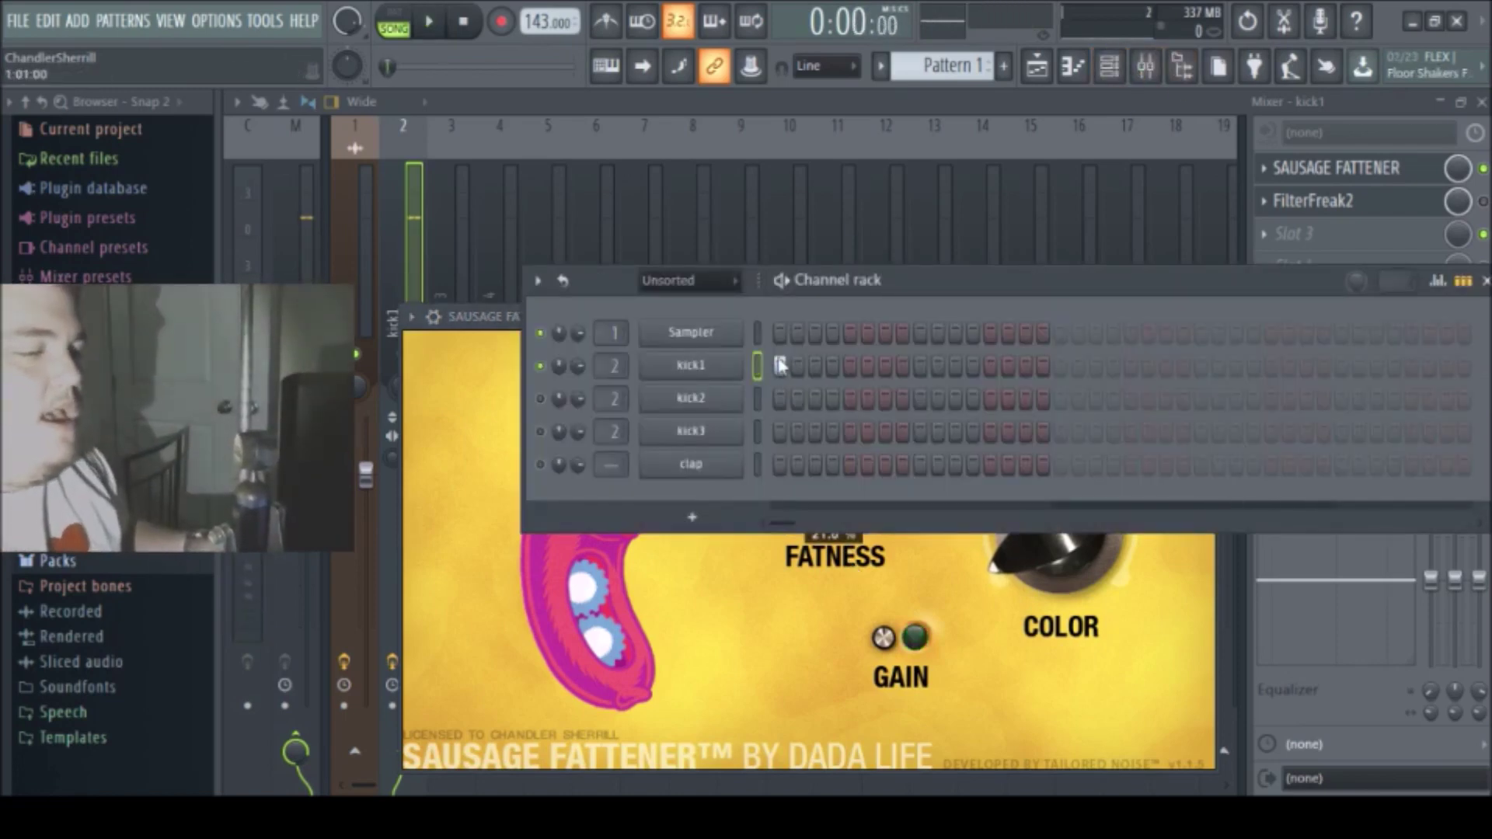
{"action": "left_click", "coordinate": [779, 399]}
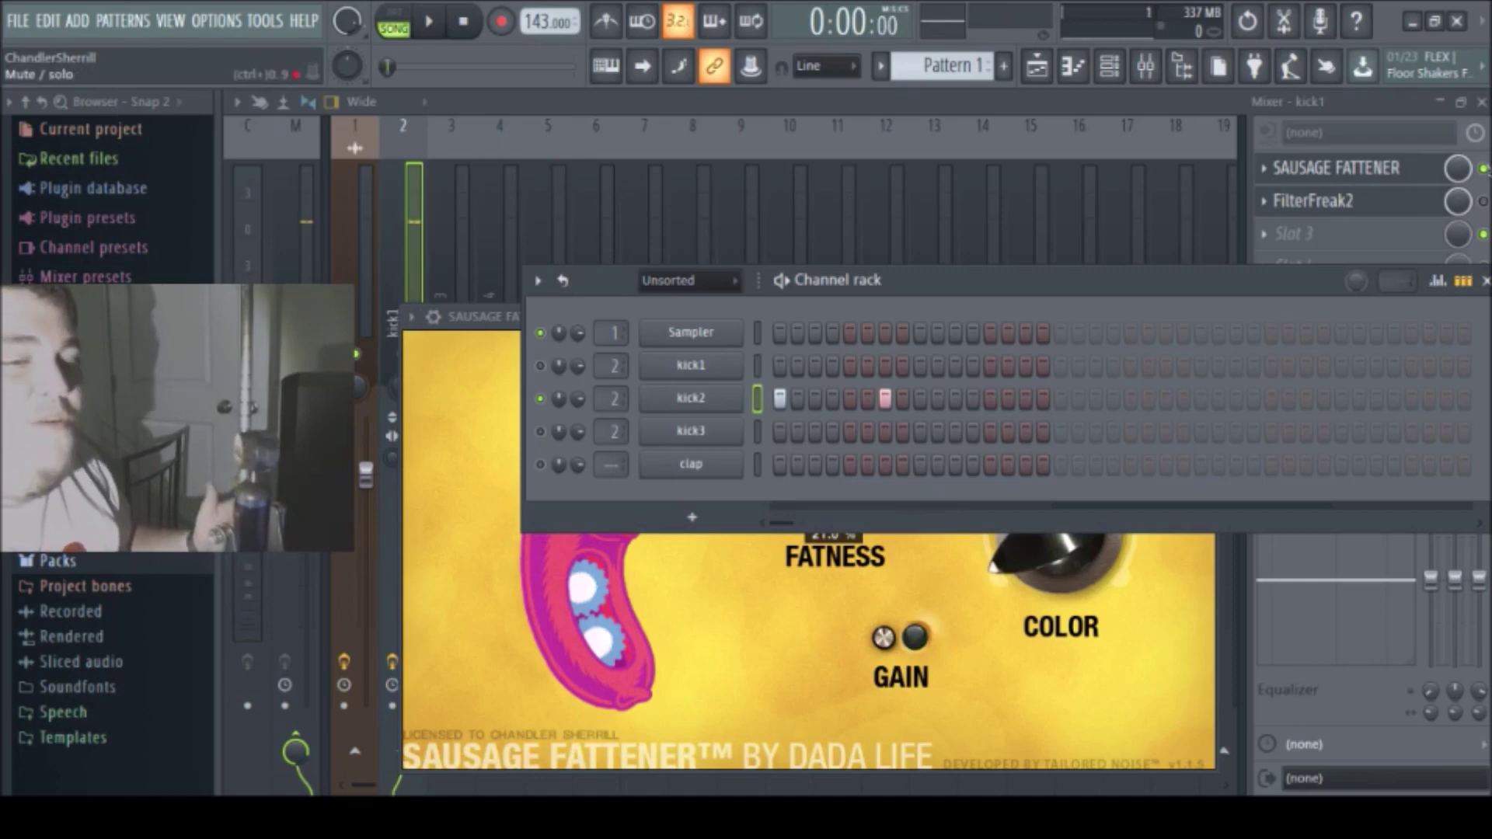
Play the kick2 pattern in song mode with the mixer in view, stop it and bring back the channel rack
{"action": "key", "text": "F9"}
{"action": "key", "text": "space"}
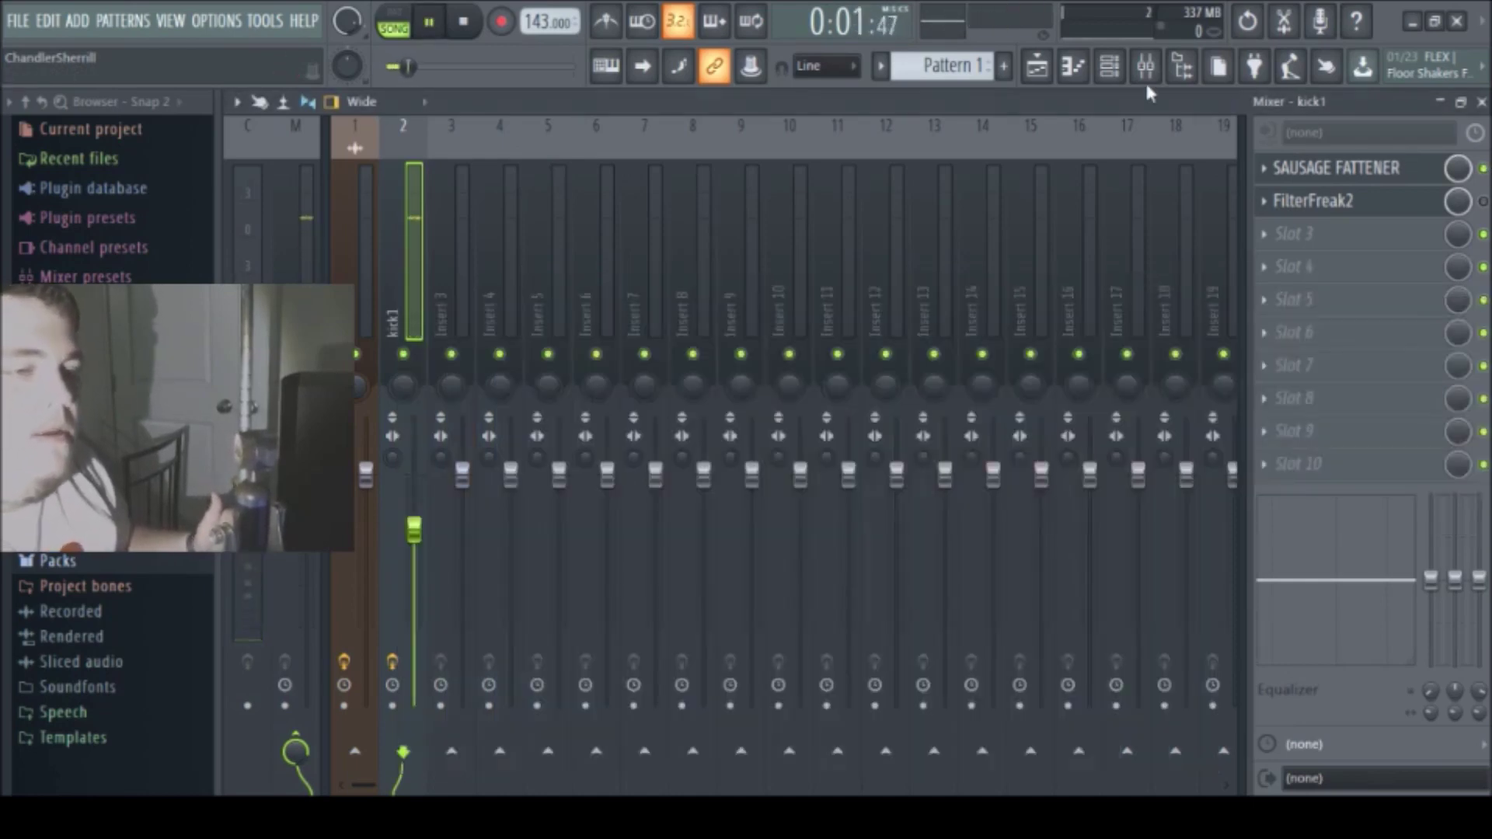
{"action": "left_click", "coordinate": [1109, 66]}
{"action": "key", "text": "space"}
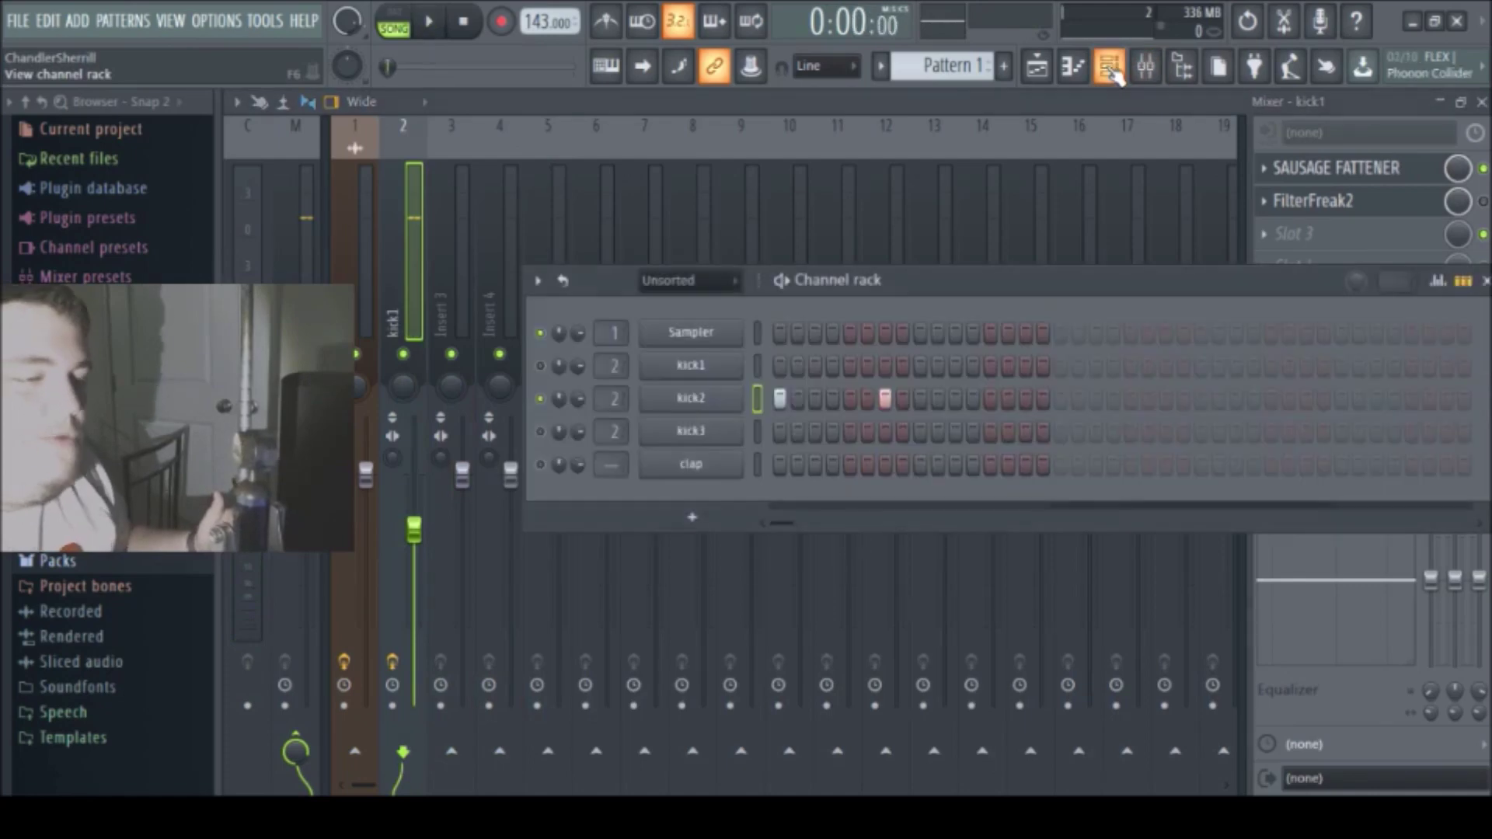
Replace the kick2 hits with kick3 hits on steps 1 and 7, muting kick2 and unmuting kick3
{"action": "left_click", "coordinate": [539, 400]}
{"action": "left_click", "coordinate": [541, 431]}
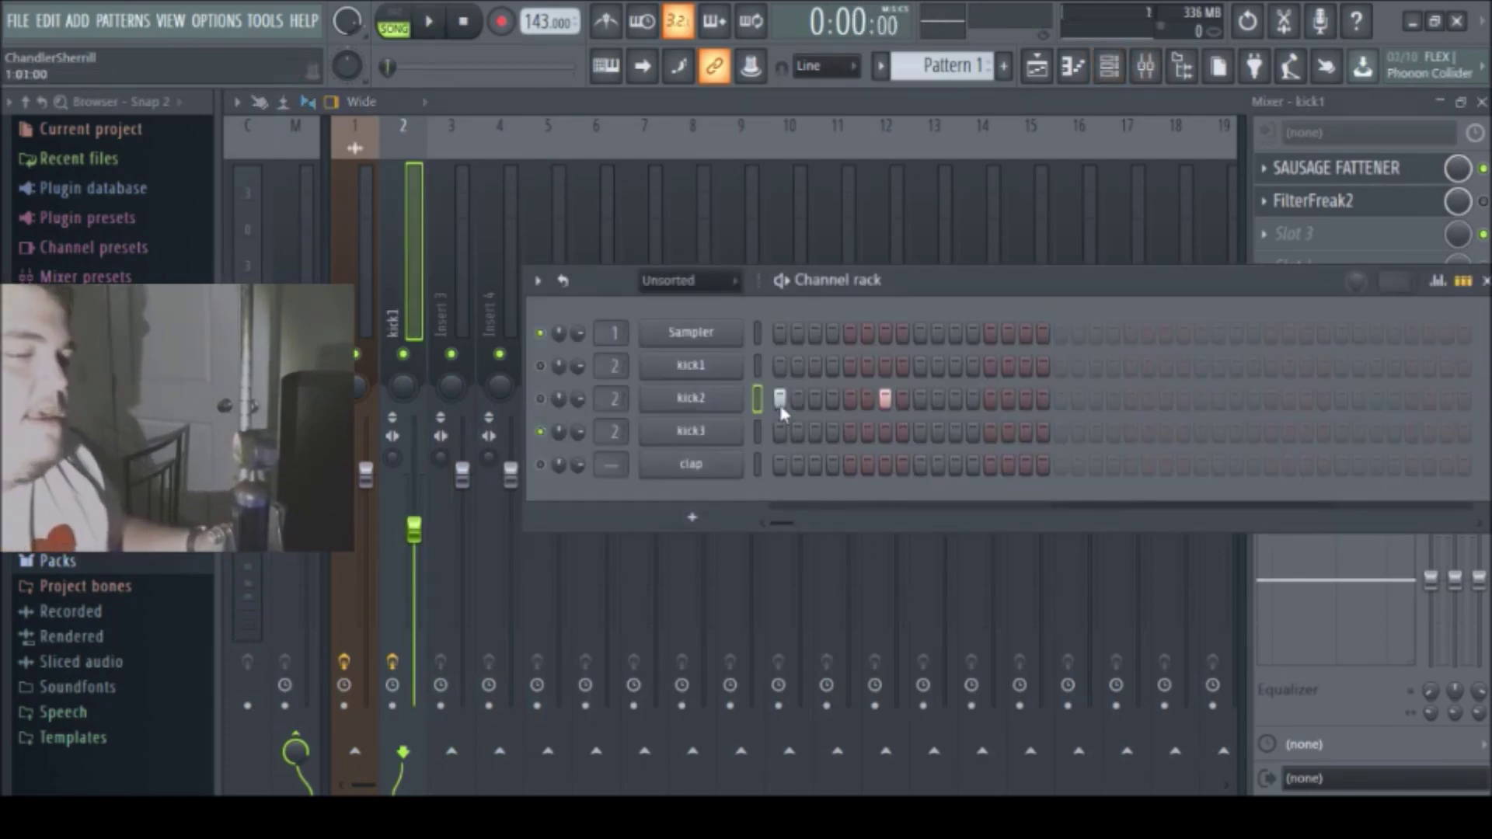
{"action": "left_click", "coordinate": [759, 435]}
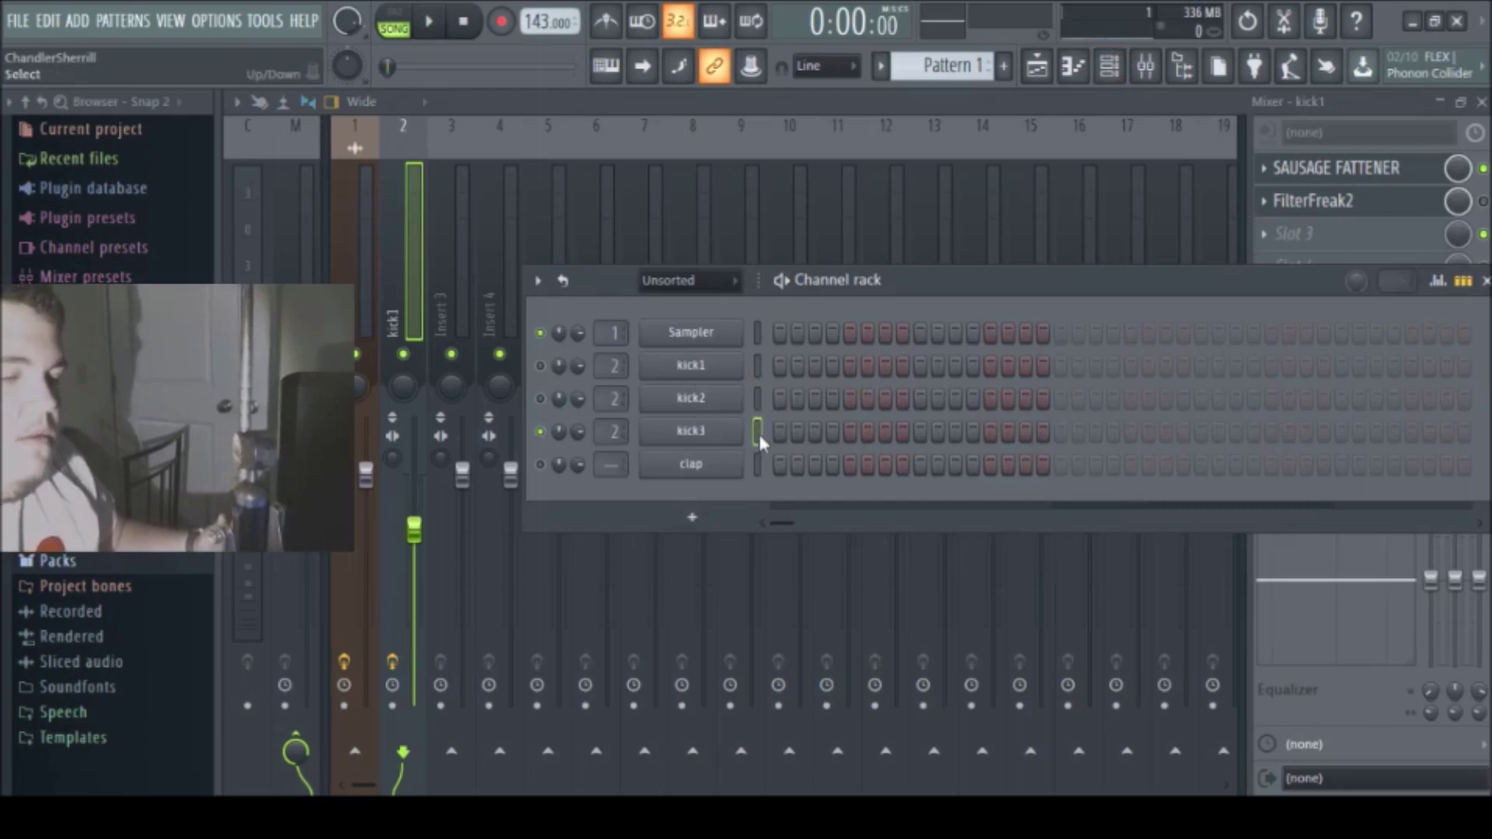
Play the kick3 pattern with Sausage Fattener bypassed and enabled on the kick1 mixer track to compare the sound
{"action": "key", "text": "space"}
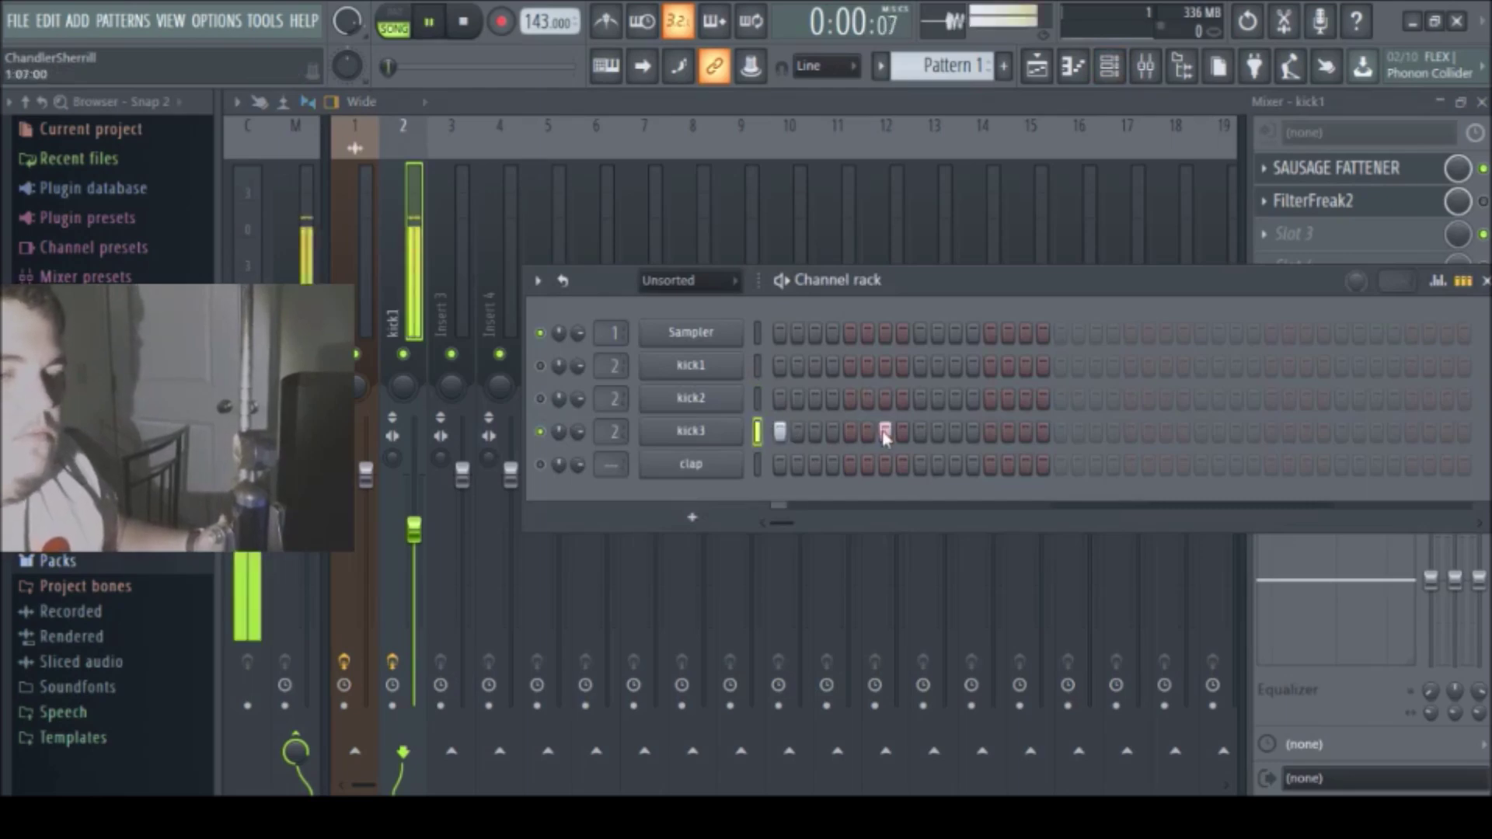
{"action": "left_click", "coordinate": [1478, 174]}
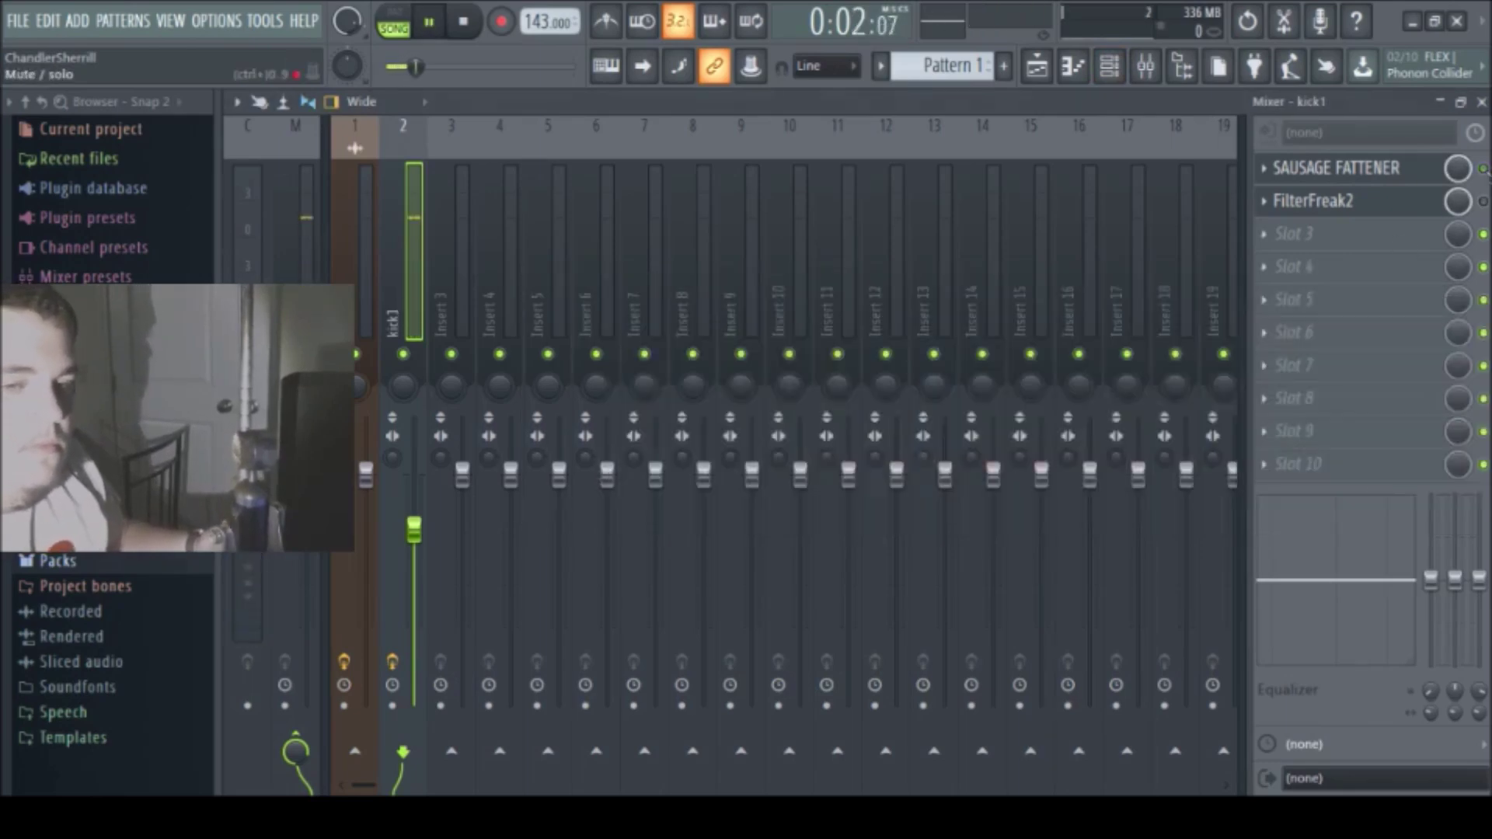
{"action": "key", "text": "space"}
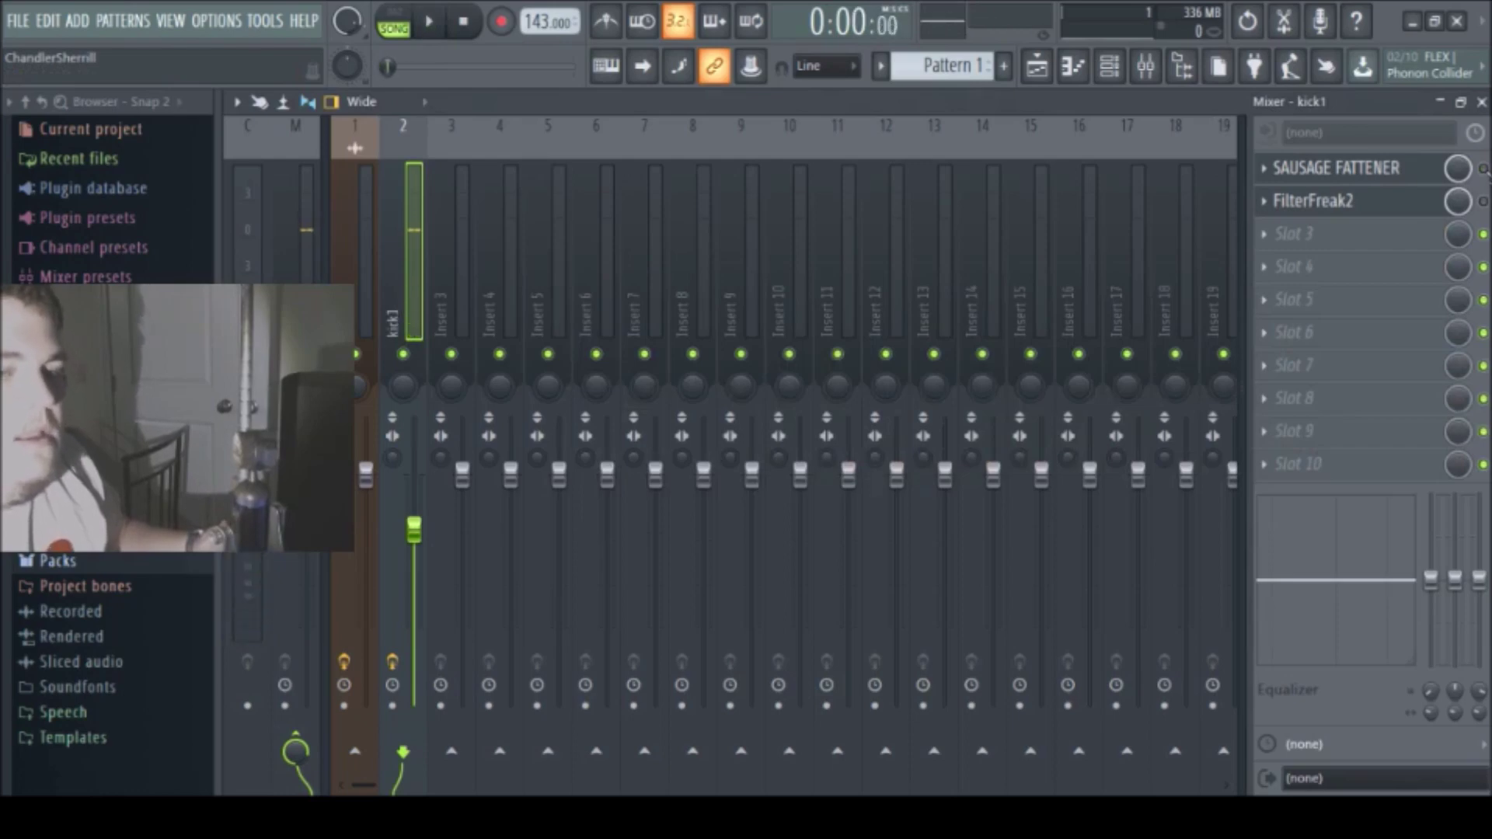
{"action": "key", "text": "space"}
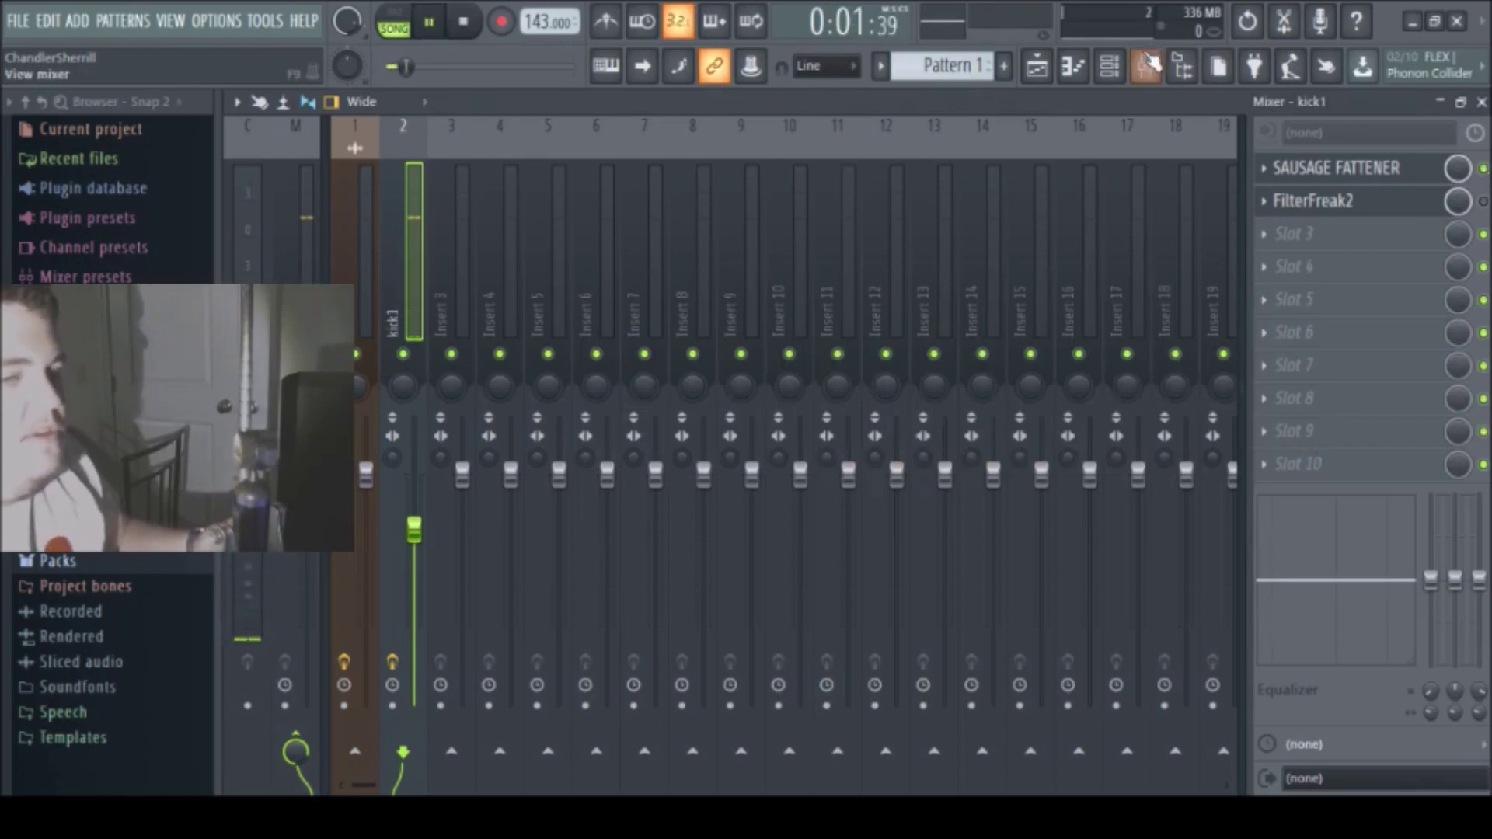
{"action": "key", "text": "space"}
Replace the kick3 hits with clap hits on steps 1 and 9, unmuting clap and muting kick3
{"action": "left_click", "coordinate": [1109, 67]}
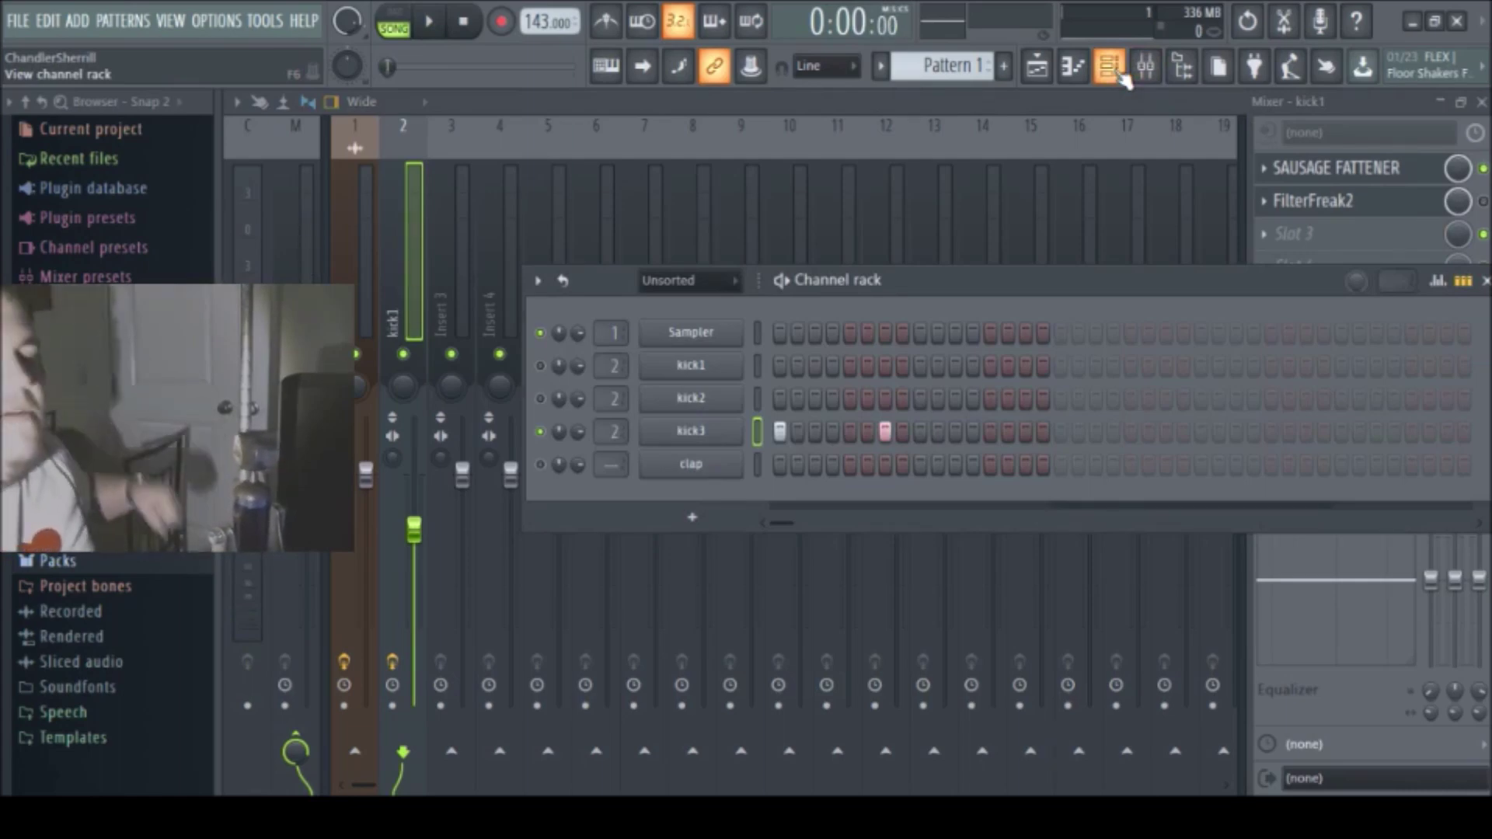
{"action": "left_click", "coordinate": [780, 432]}
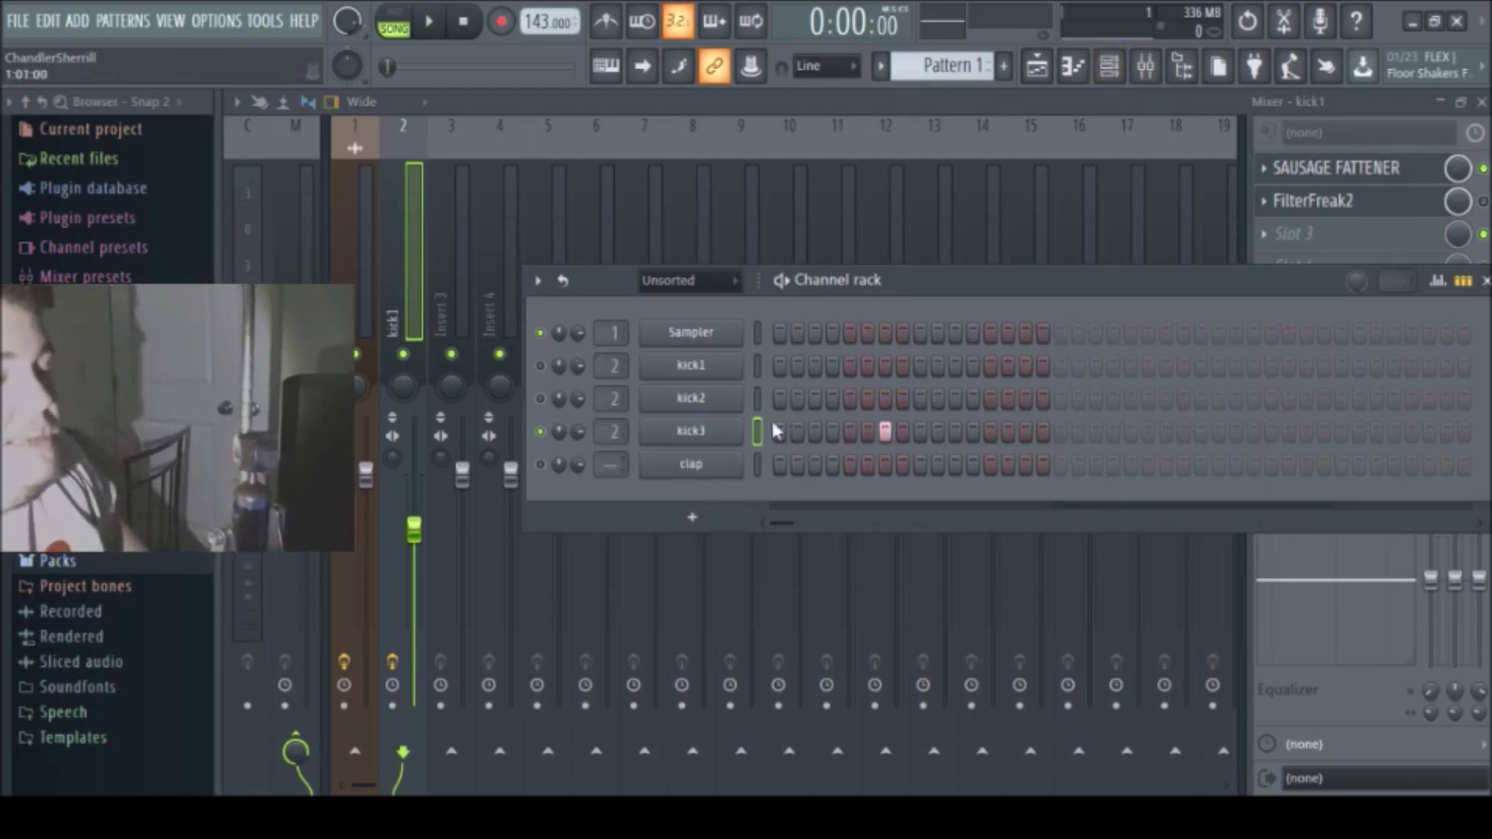
{"action": "left_click", "coordinate": [780, 464]}
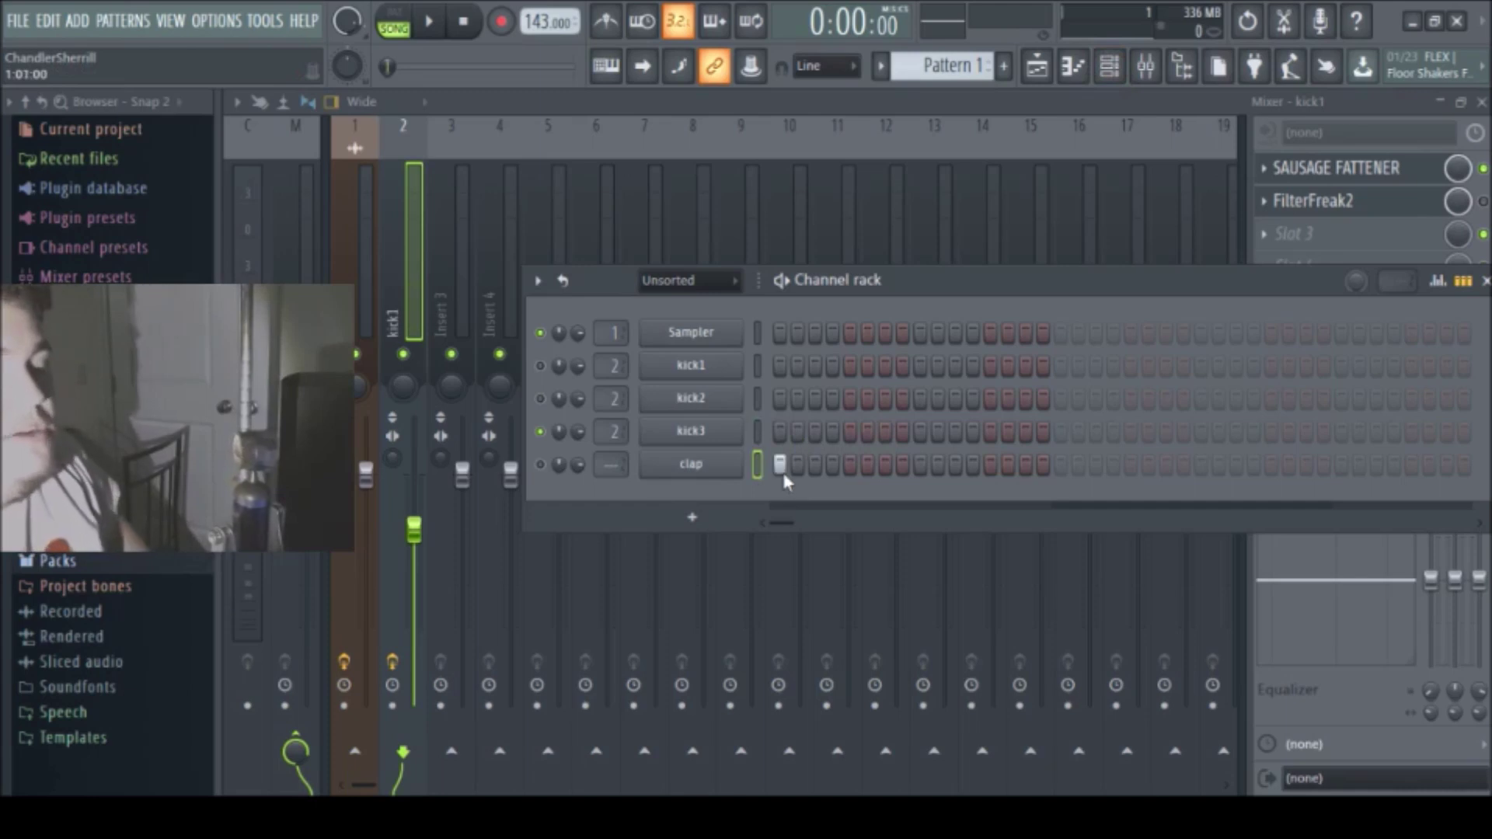
{"action": "left_click", "coordinate": [920, 463]}
{"action": "left_click", "coordinate": [540, 464]}
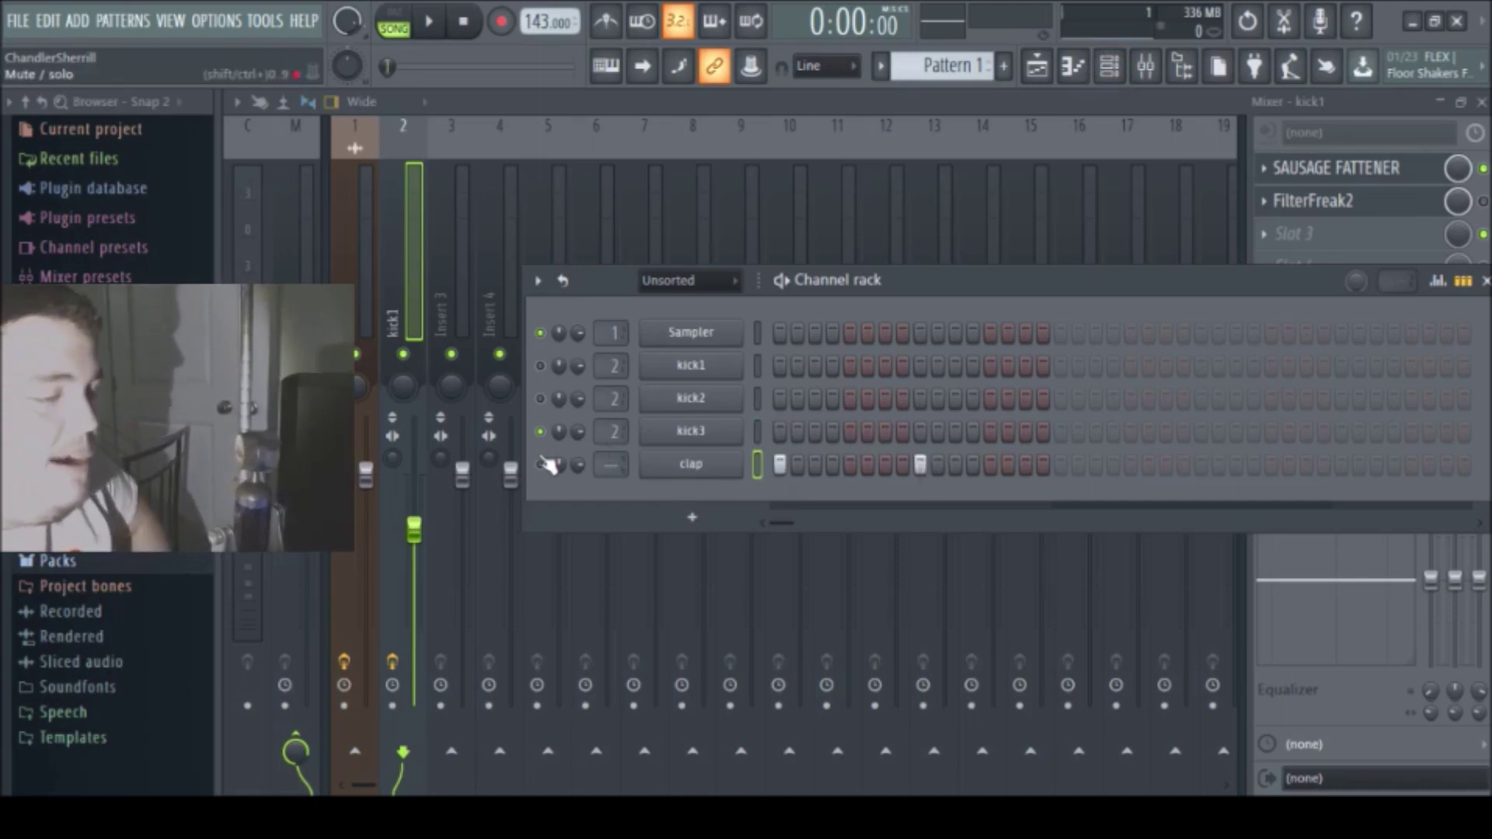
{"action": "left_click", "coordinate": [540, 431]}
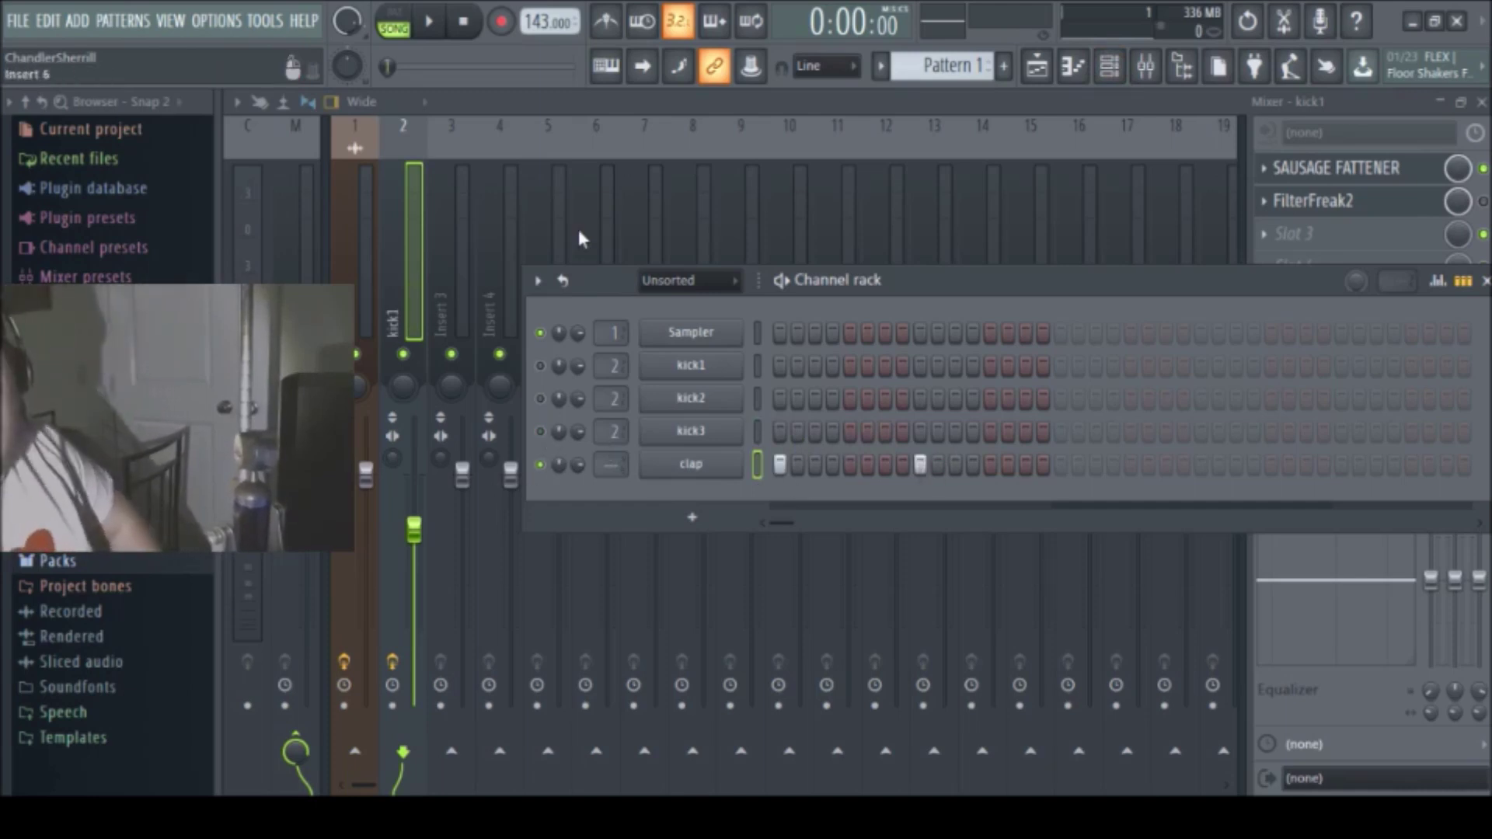
Play the clap pattern, return to the mixer and bypass Sausage Fattener on the kick1 track
{"action": "key", "text": "space"}
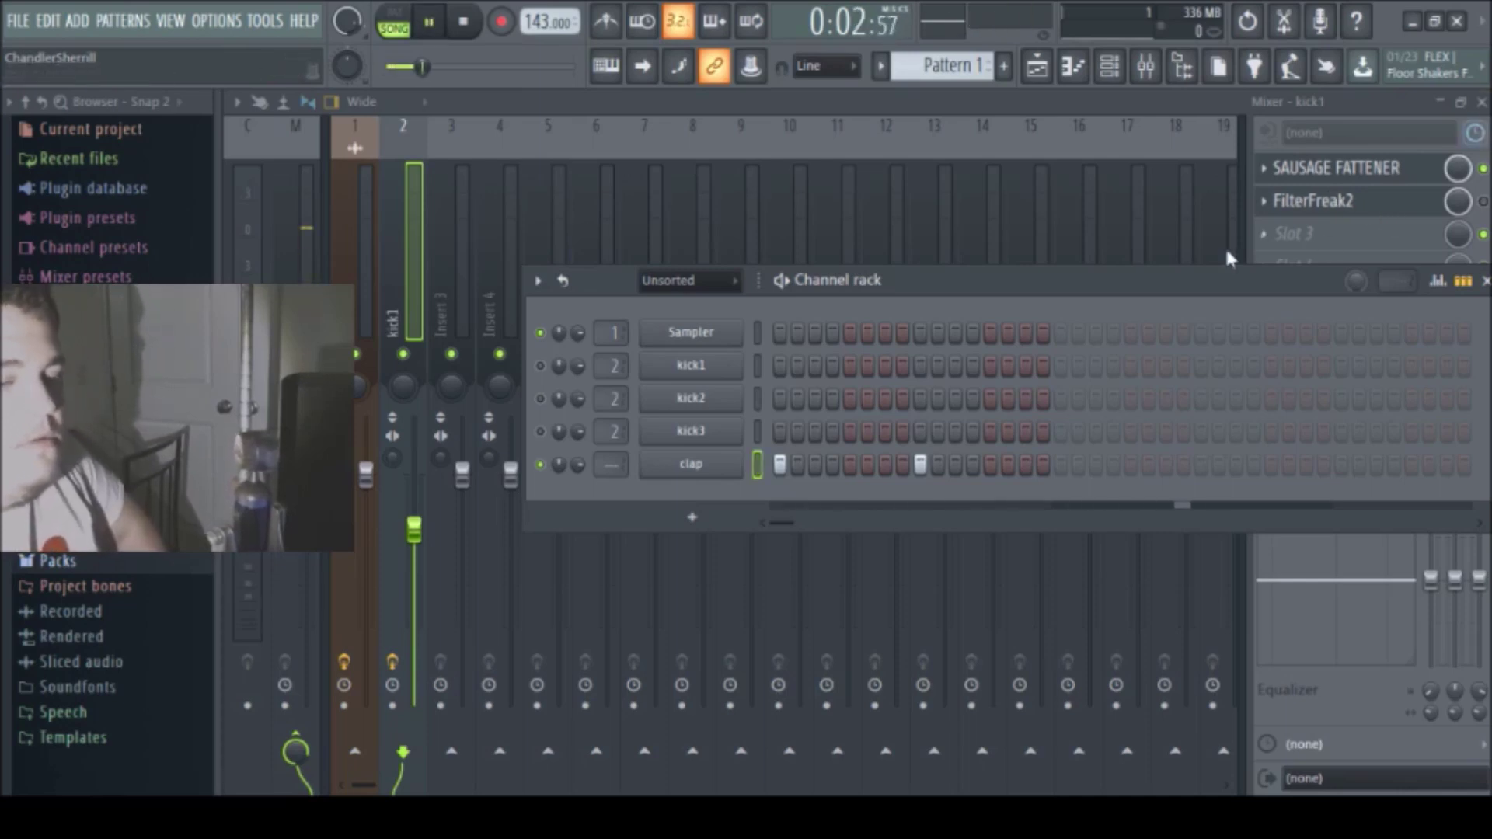
{"action": "key", "text": "F6"}
{"action": "key", "text": "space"}
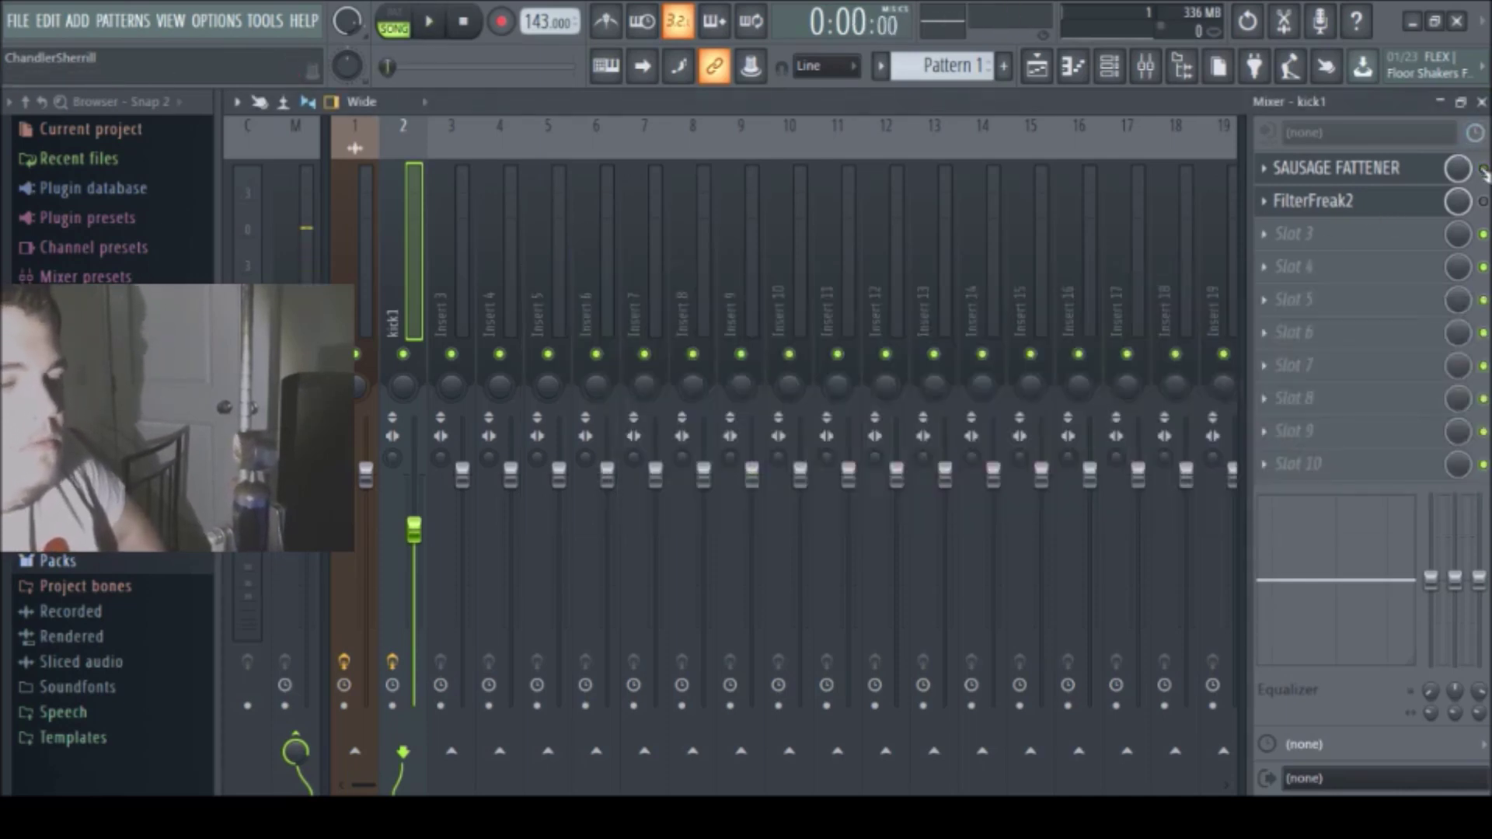
Restart playback and route the clap channel to mixer track 2 so it runs through Sausage Fattener's track
{"action": "key", "text": "space"}
{"action": "left_click", "coordinate": [1109, 65]}
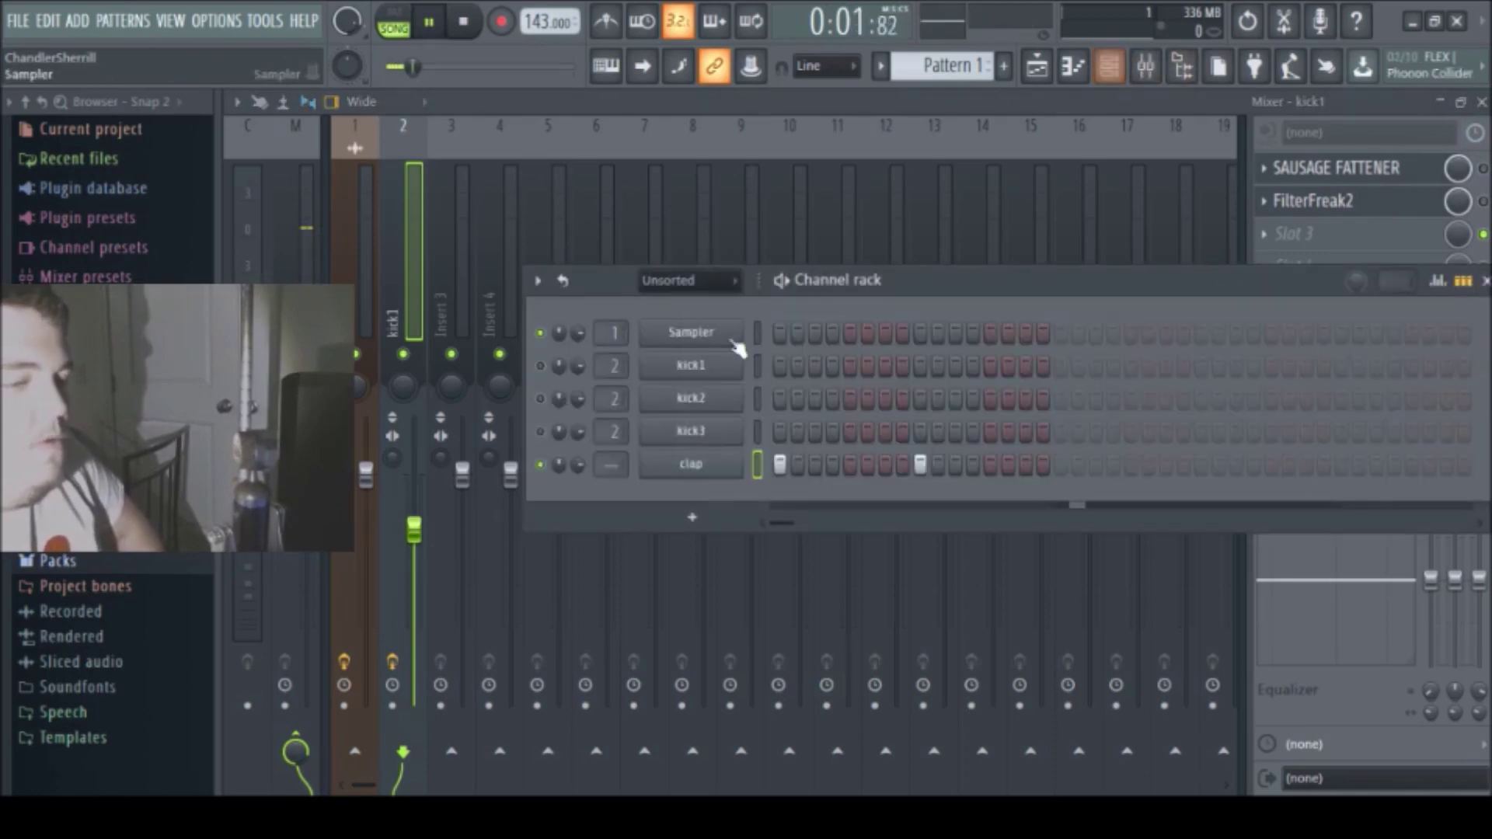
{"action": "key", "text": "F6"}
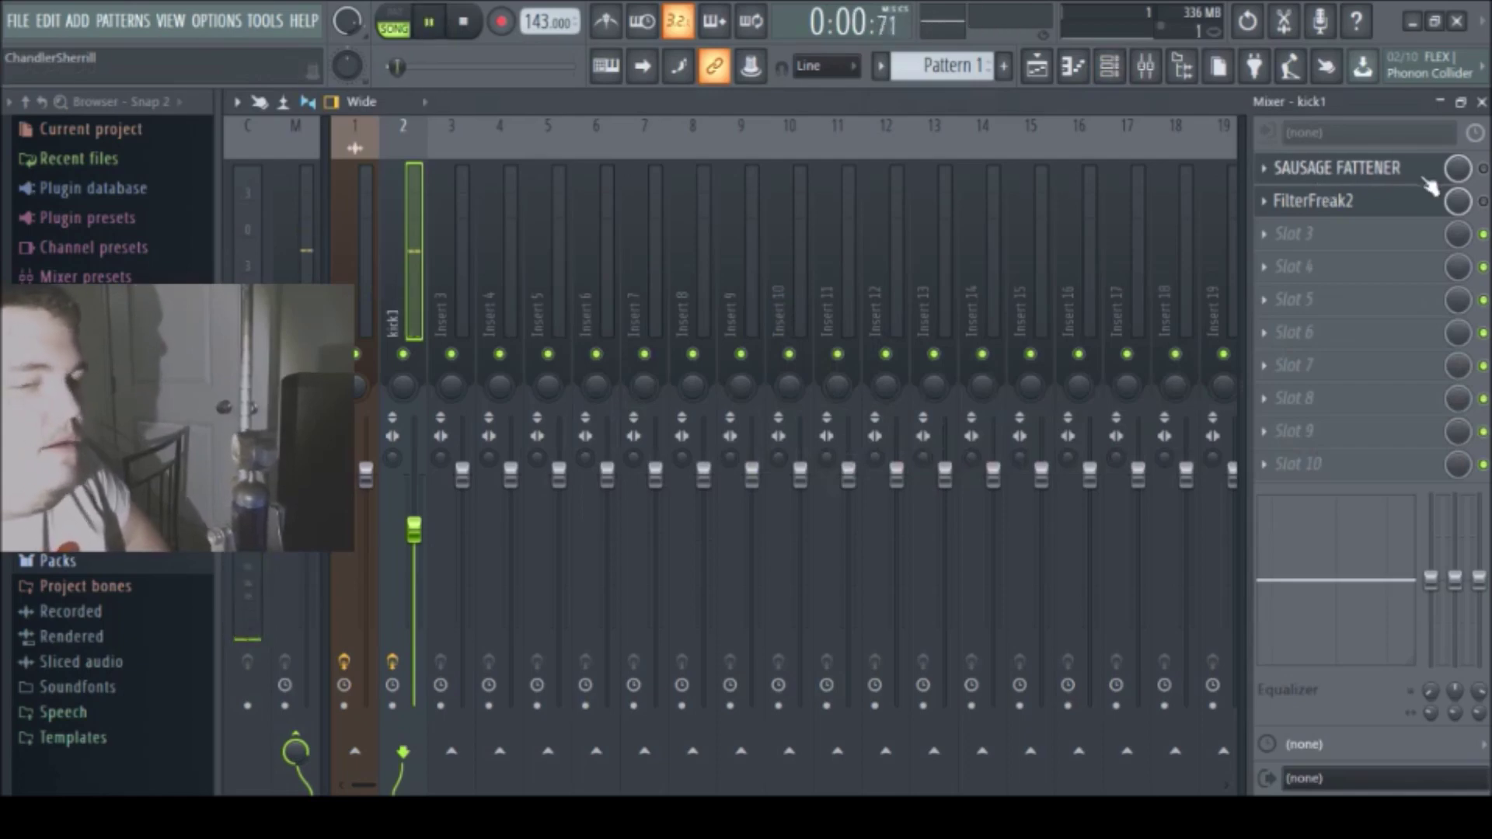
Play the clap with Sausage Fattener bypassed and re-enabled to compare, and select the lead mixer track after stopping
{"action": "key", "text": "space"}
{"action": "key", "text": "space"}
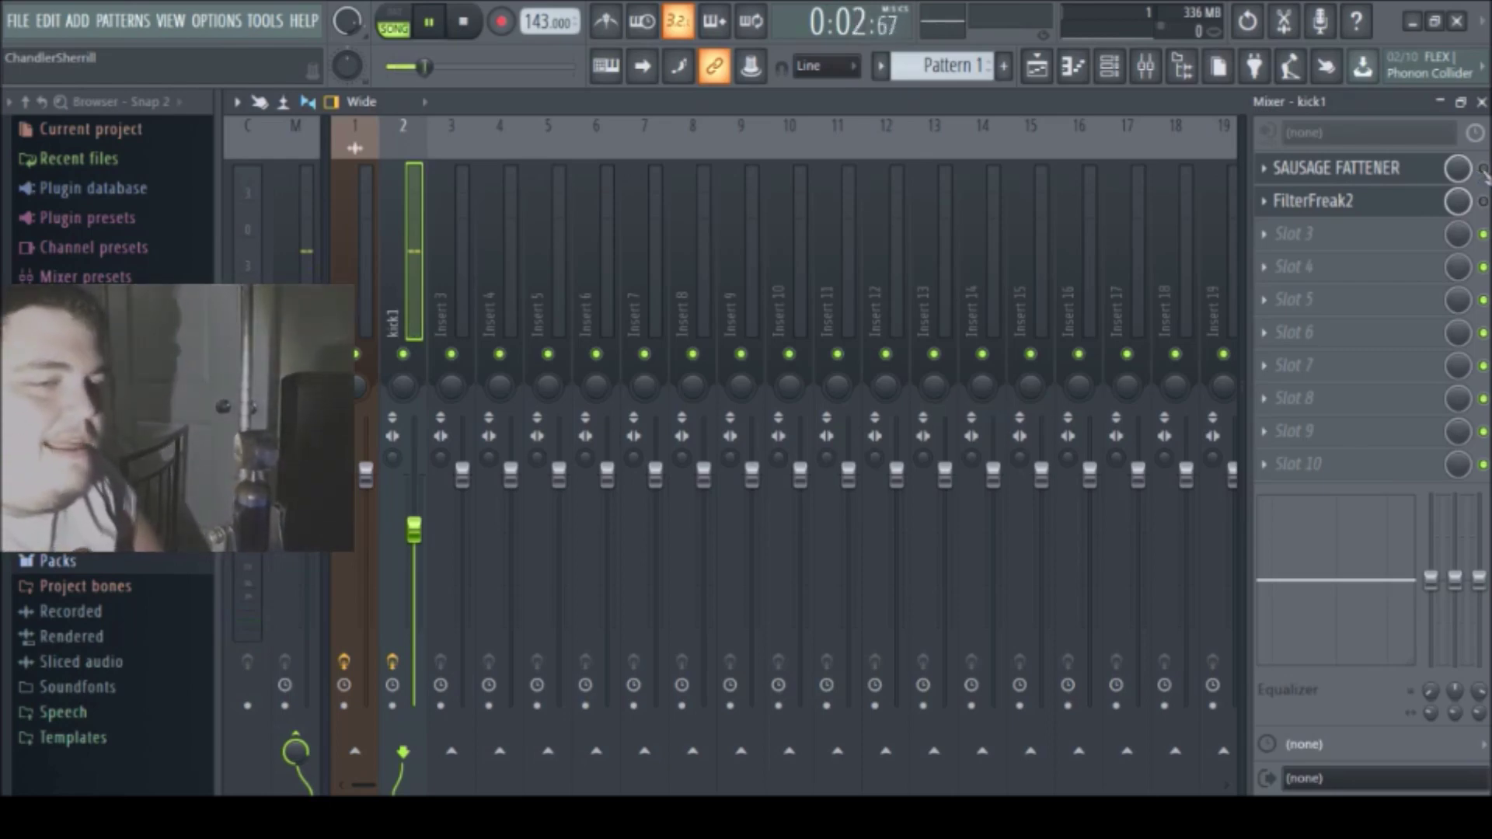
{"action": "left_click", "coordinate": [1482, 169]}
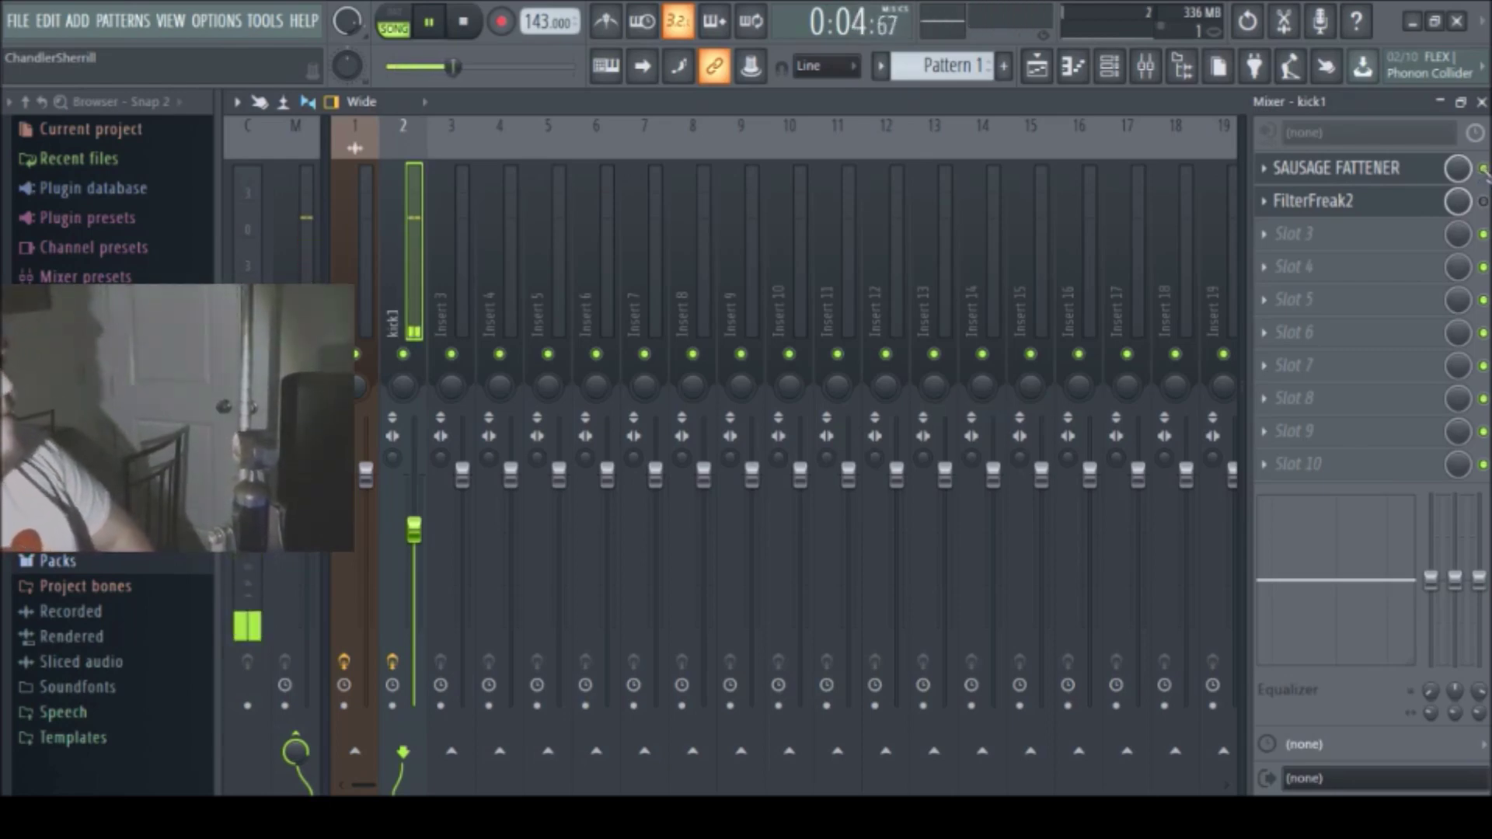
{"action": "key", "text": "space"}
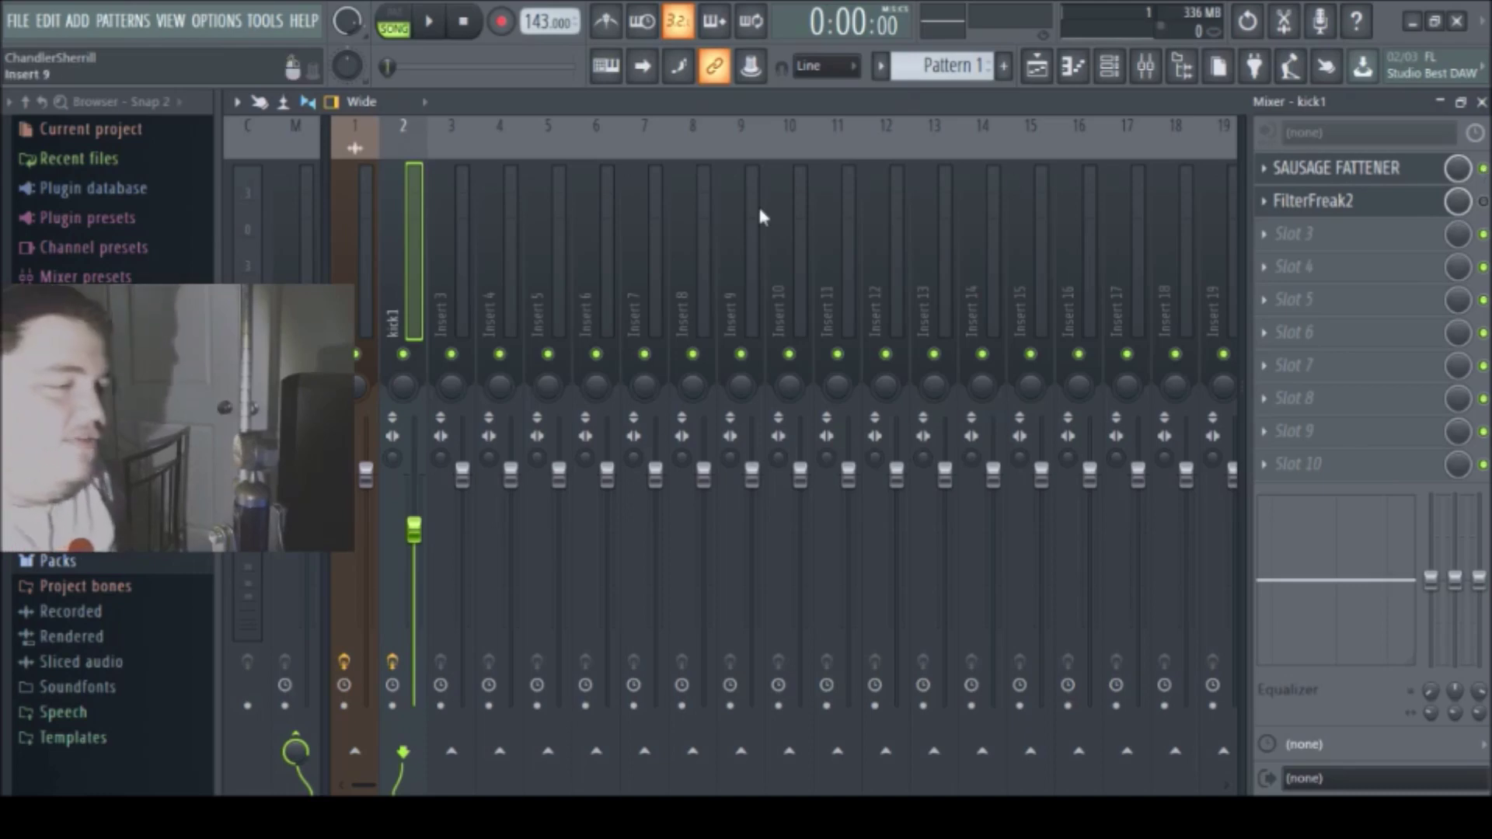
{"action": "left_click", "coordinate": [357, 253]}
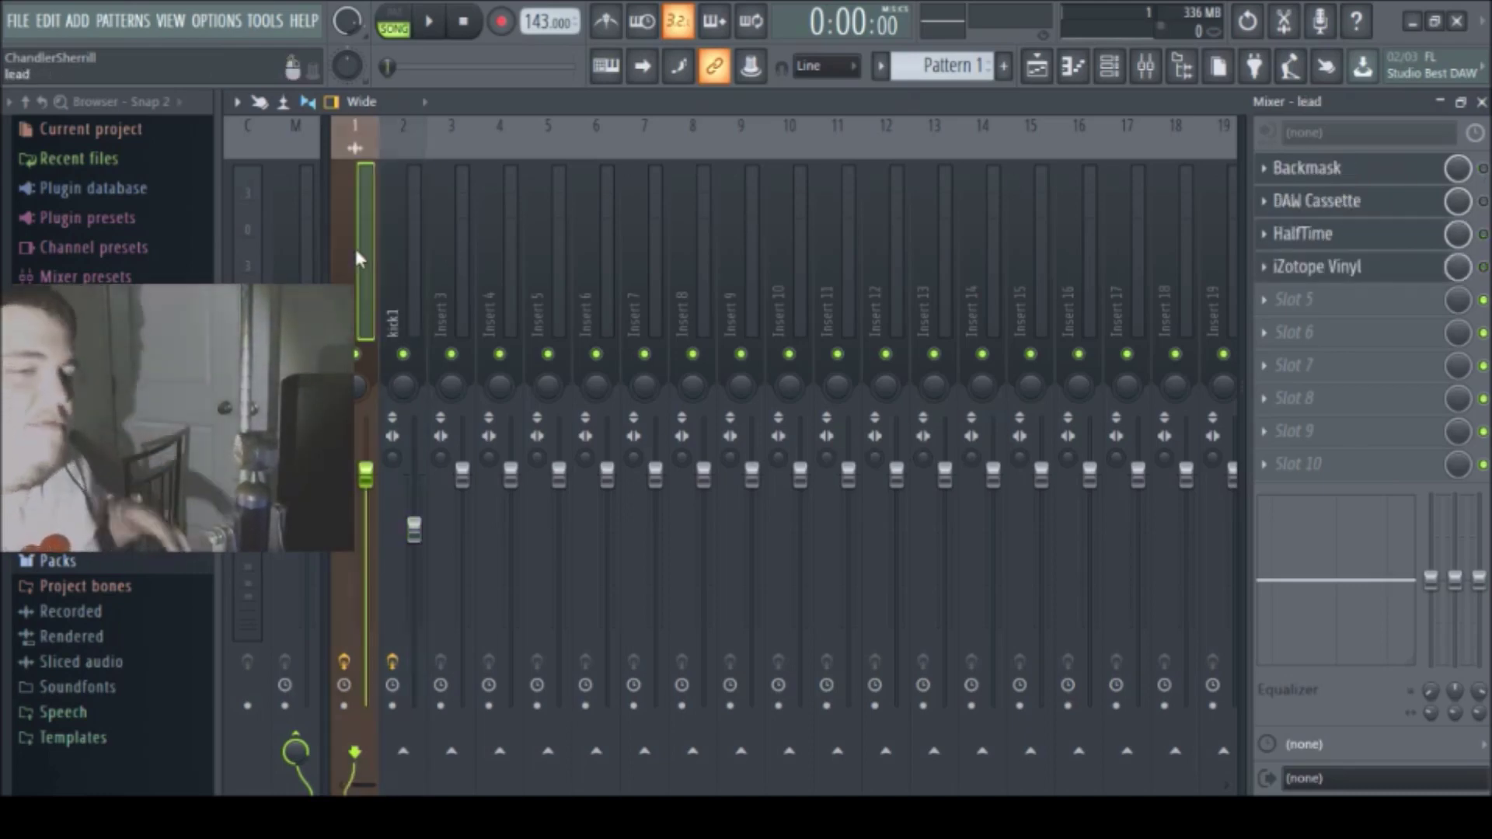